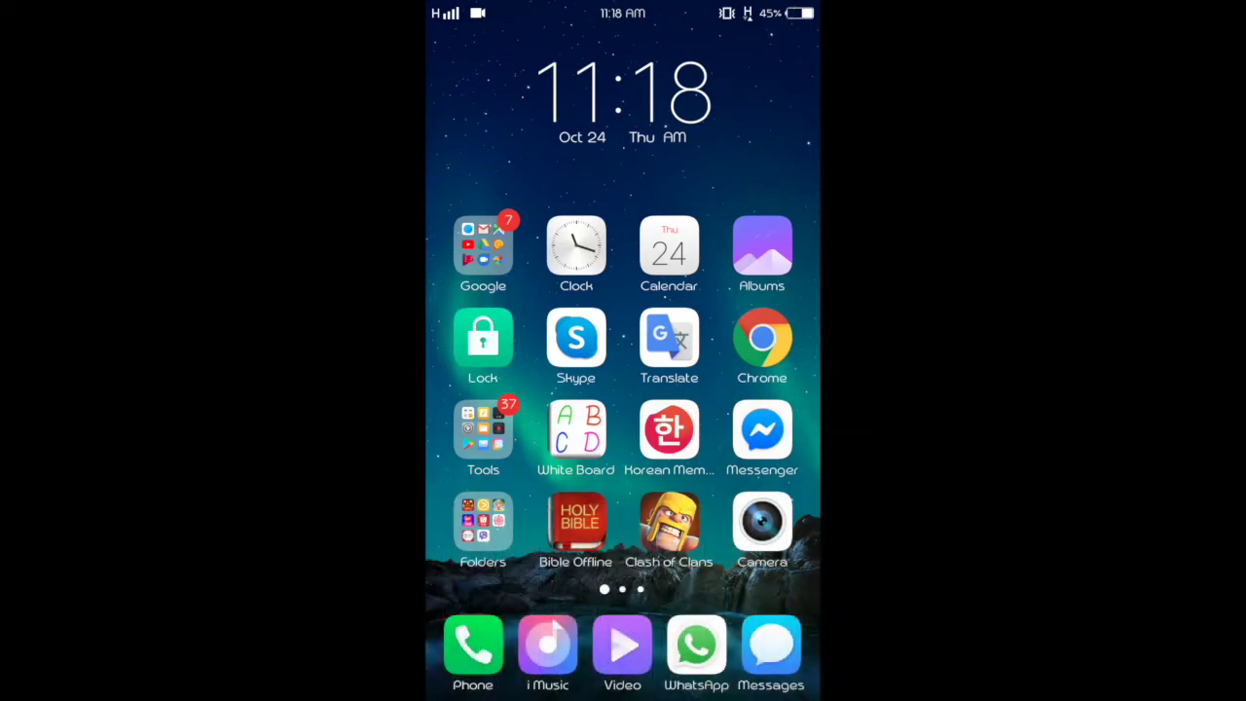
# Open Settings from the Tools folder and scroll down to Language & input
pyautogui.click(483, 428)
pyautogui.click(517, 372)
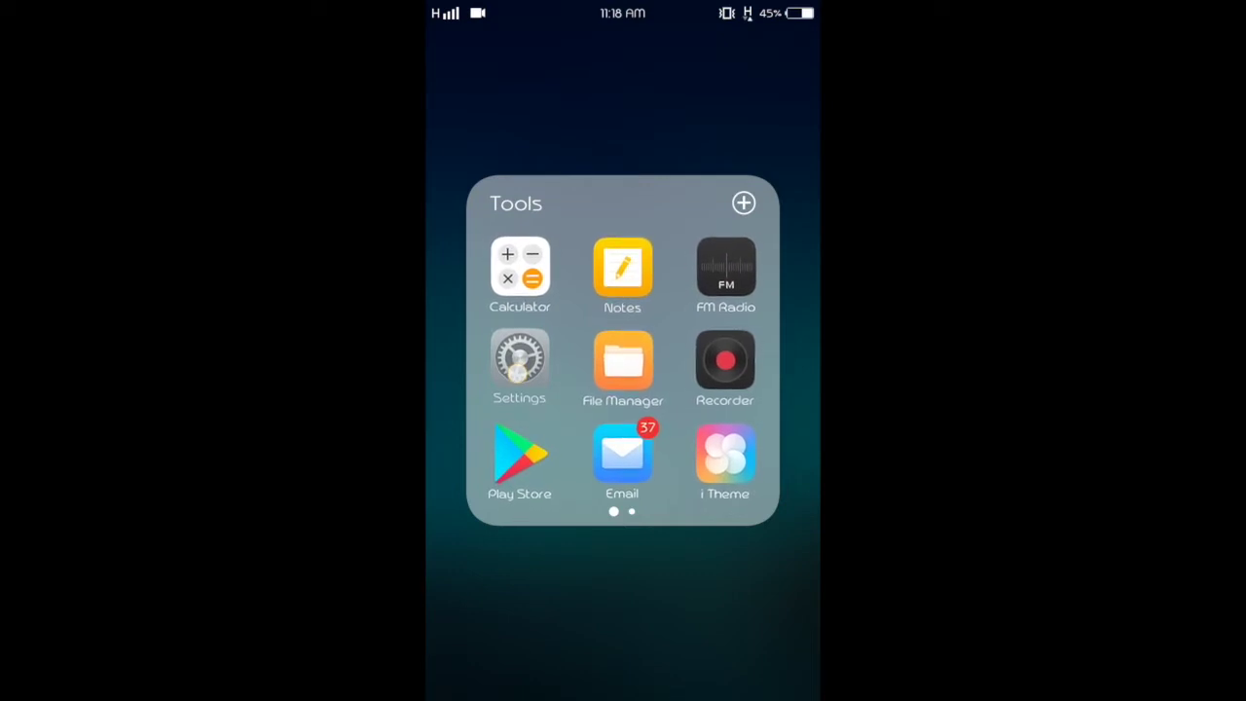
pyautogui.moveTo(517, 372)
pyautogui.mouseDown()
pyautogui.moveTo(542, 374)
pyautogui.moveTo(519, 363)
pyautogui.mouseUp()
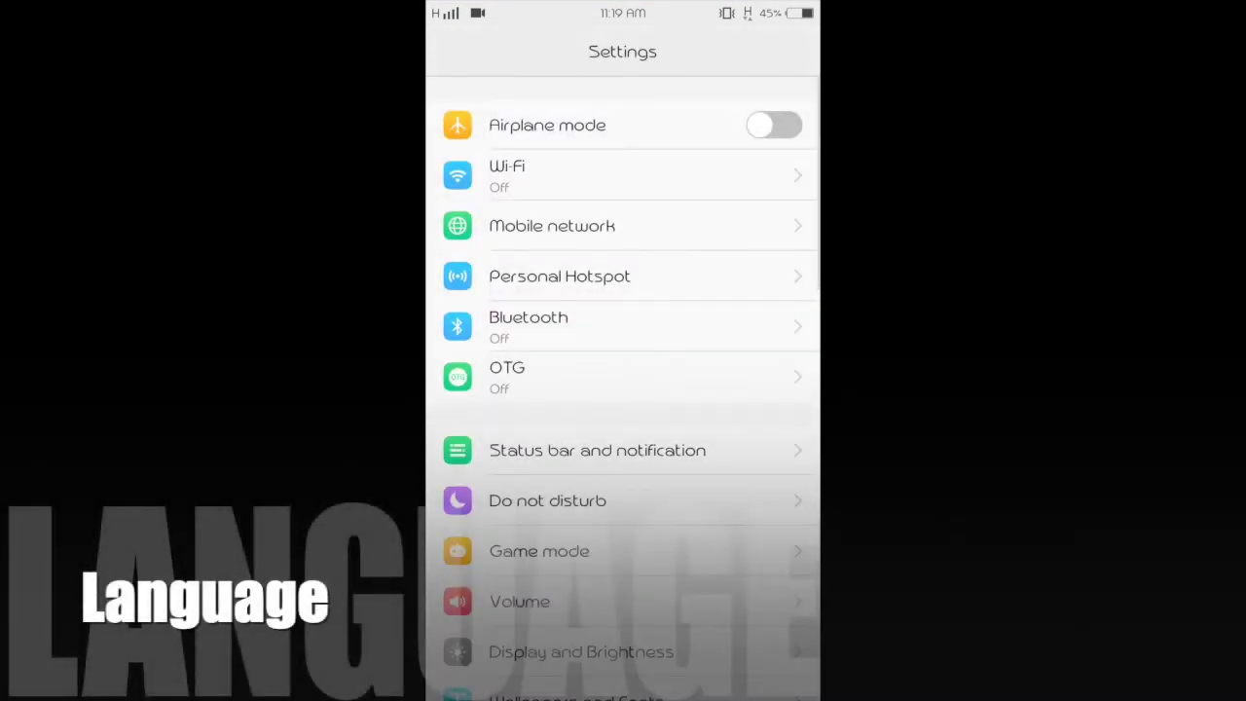
pyautogui.scroll(-5, 743, 477)
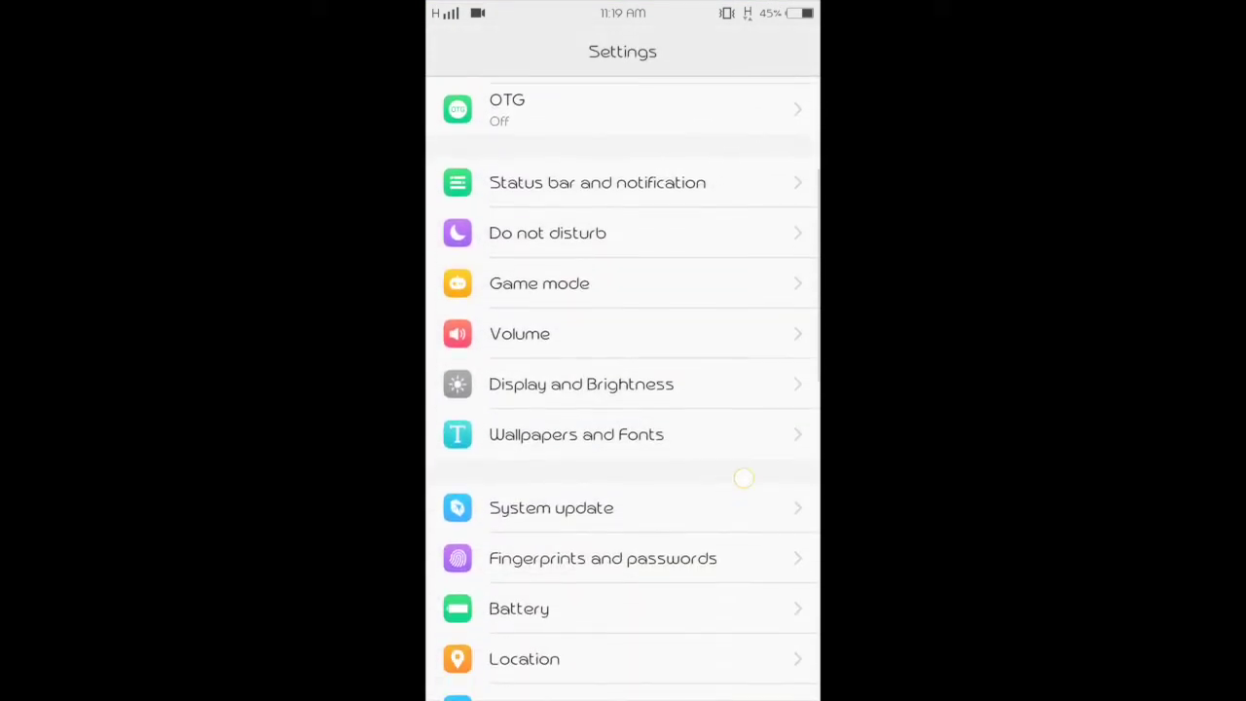
pyautogui.scroll(-2, 743, 477)
pyautogui.scroll(-3, 712, 584)
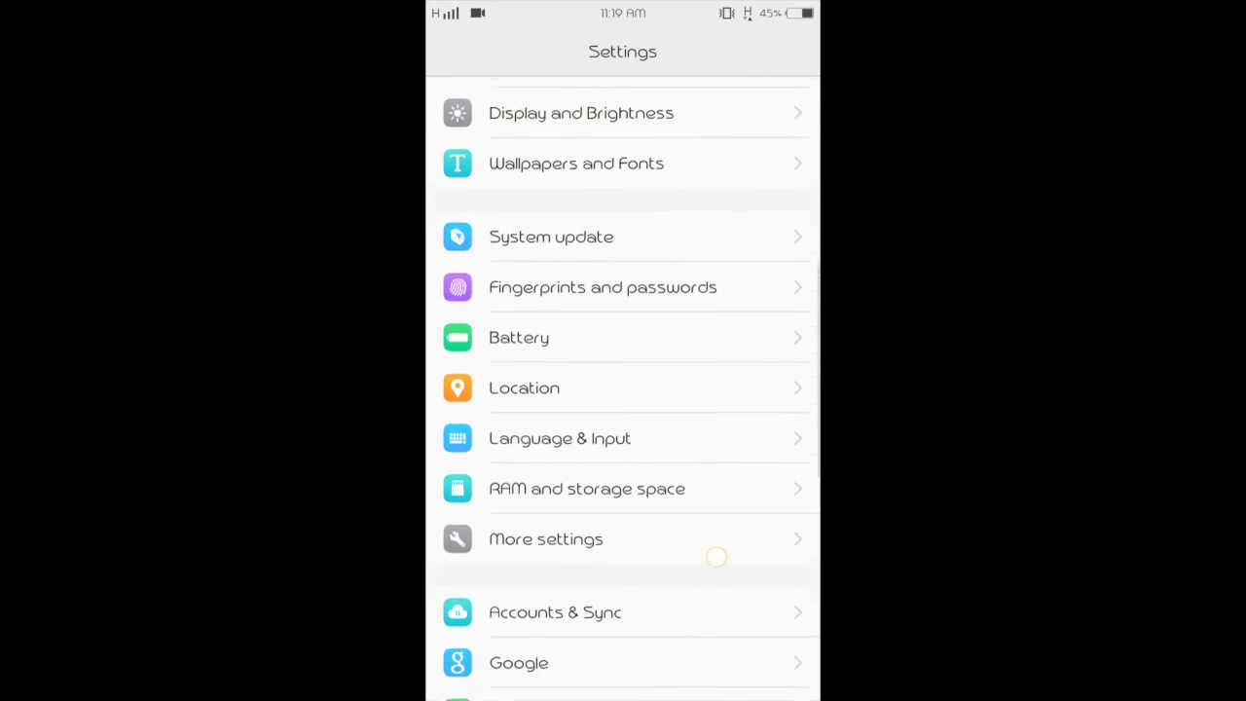
pyautogui.scroll(-2, 716, 557)
# Open Language & input, then TouchPal for vivo's Languages list
pyautogui.click(545, 361)
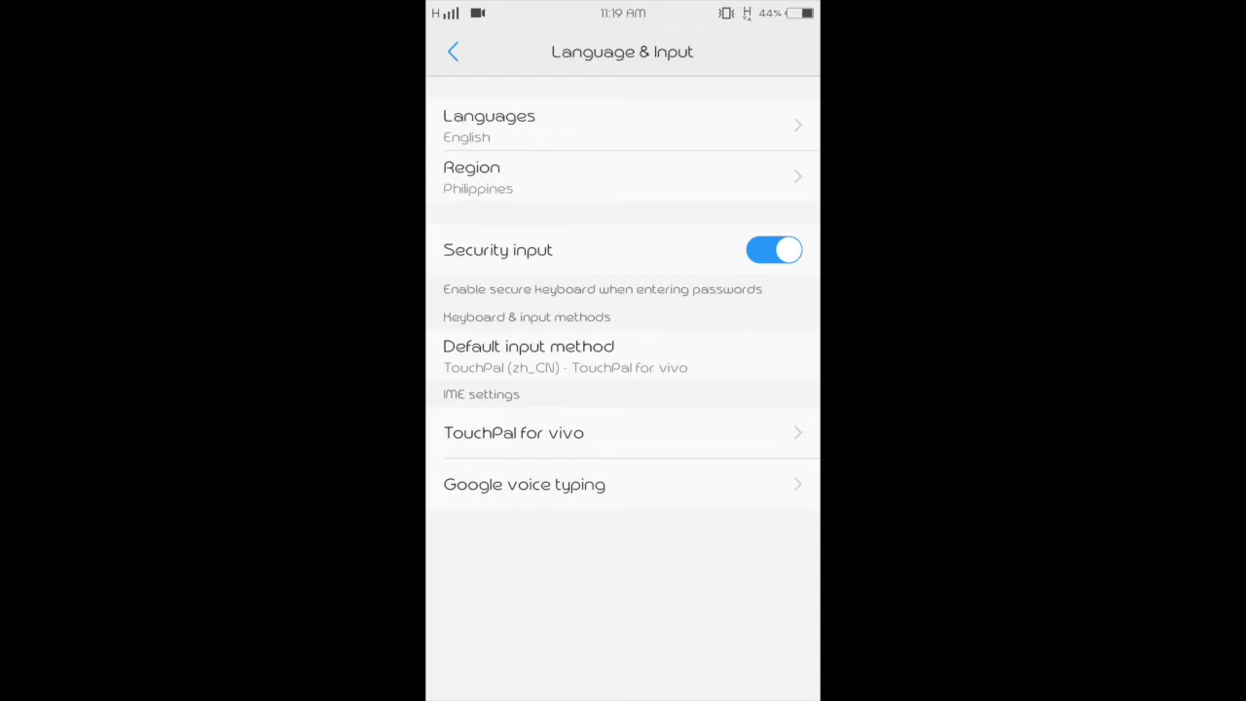
pyautogui.click(514, 432)
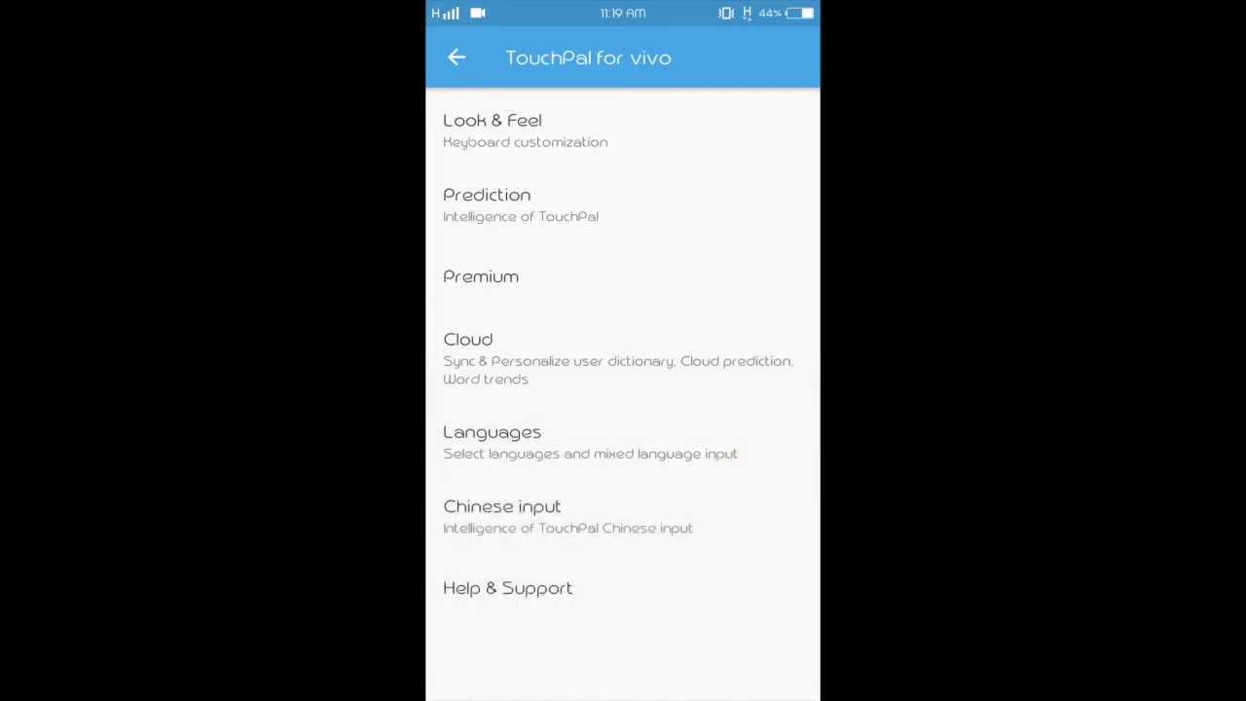
pyautogui.click(499, 444)
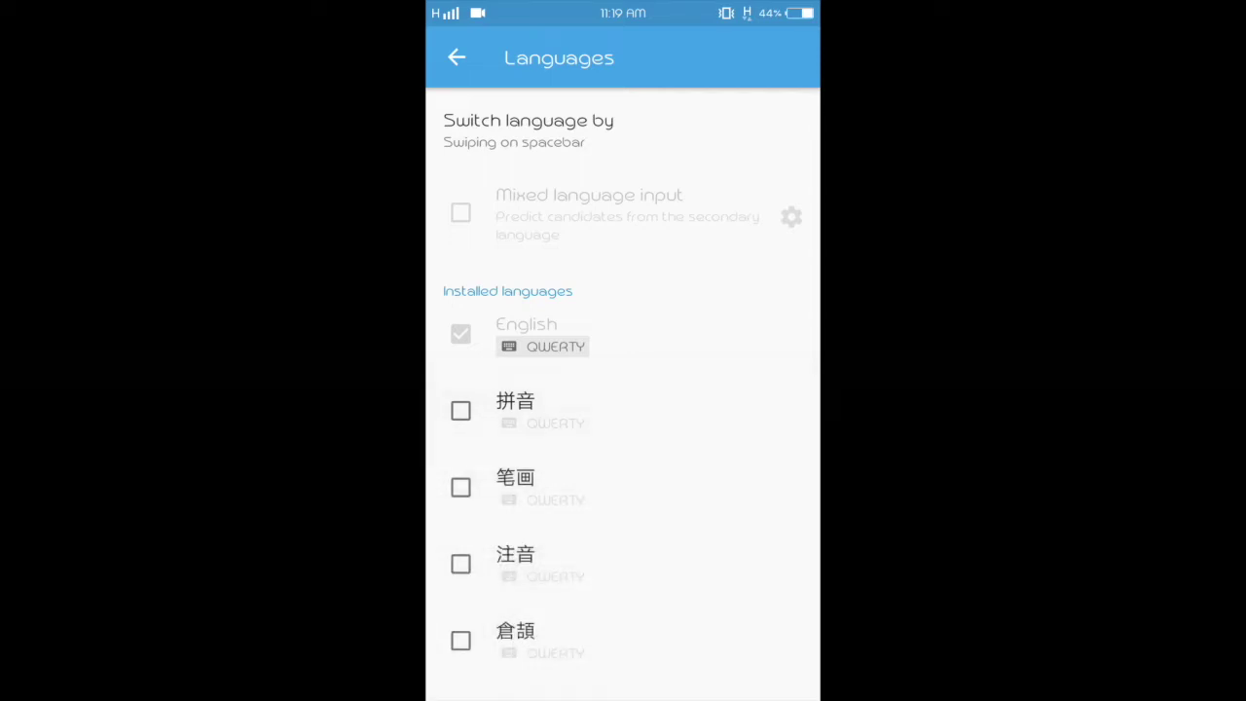
# Scroll the Languages list down to 한국어 and leave it ticked after toggling it off and on
pyautogui.moveTo(701, 598); pyautogui.dragTo(715, 518)
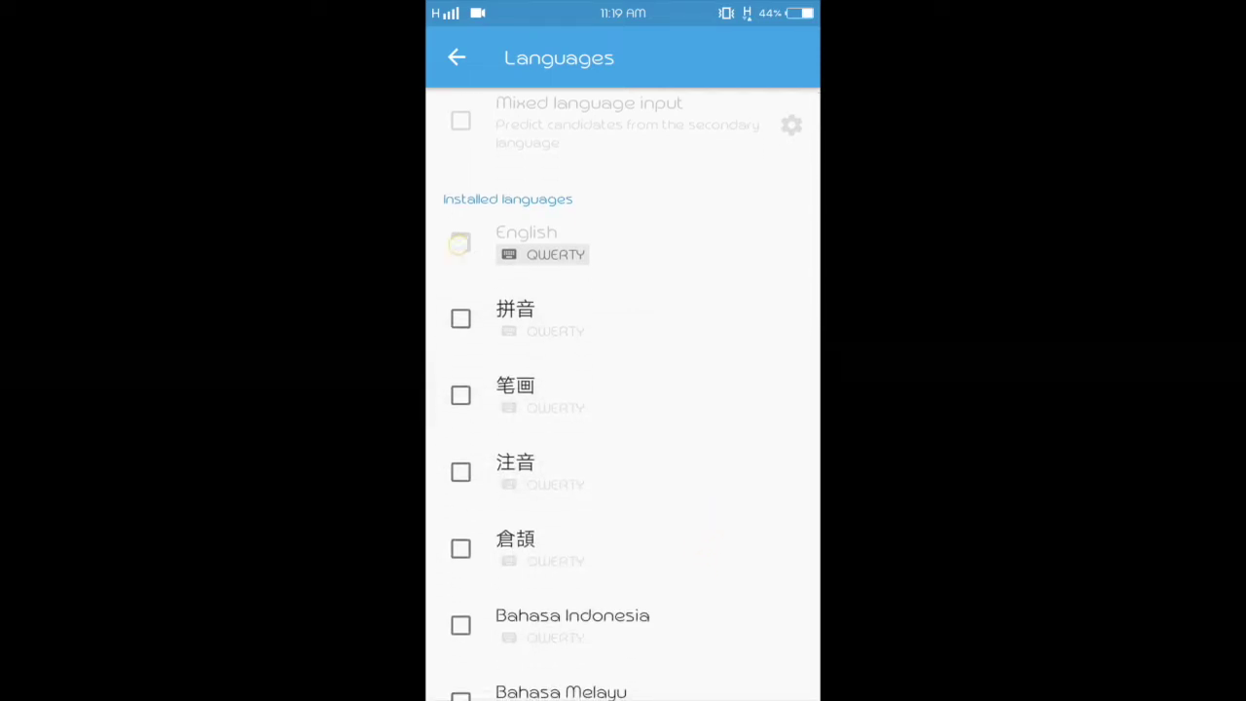
pyautogui.scroll(-10, 737, 464)
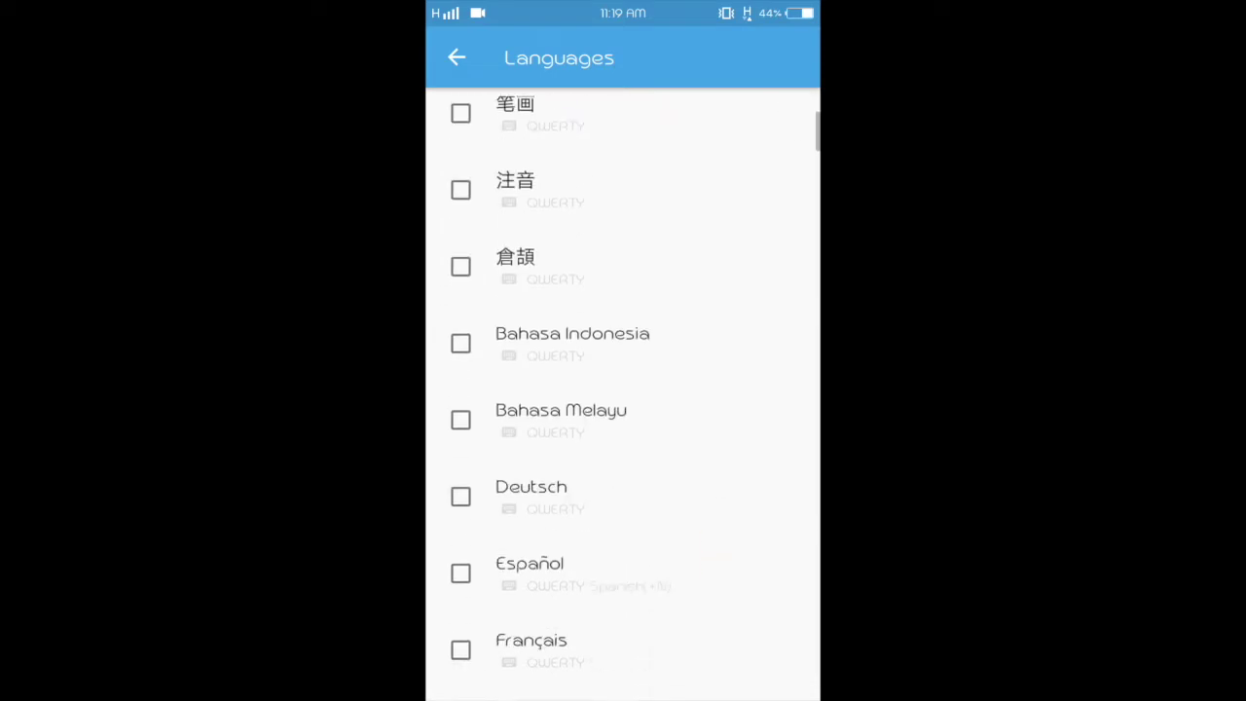
pyautogui.scroll(-10, 718, 509)
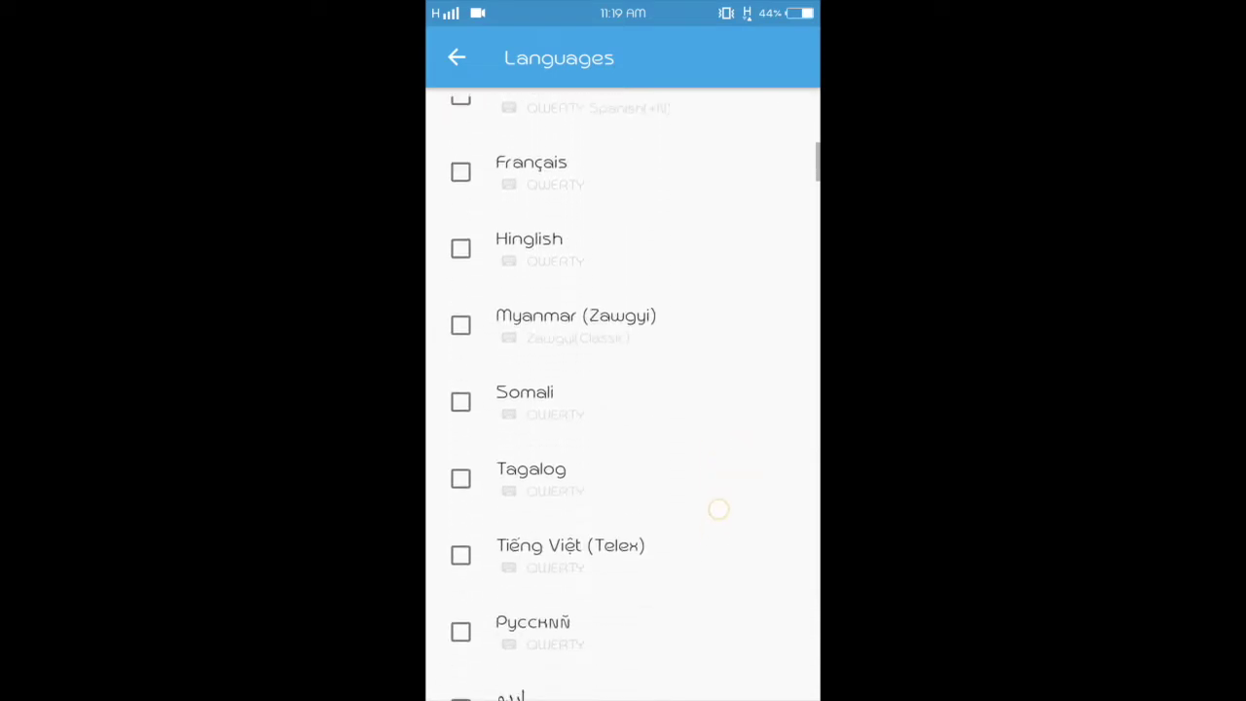
pyautogui.scroll(-2, 737, 459)
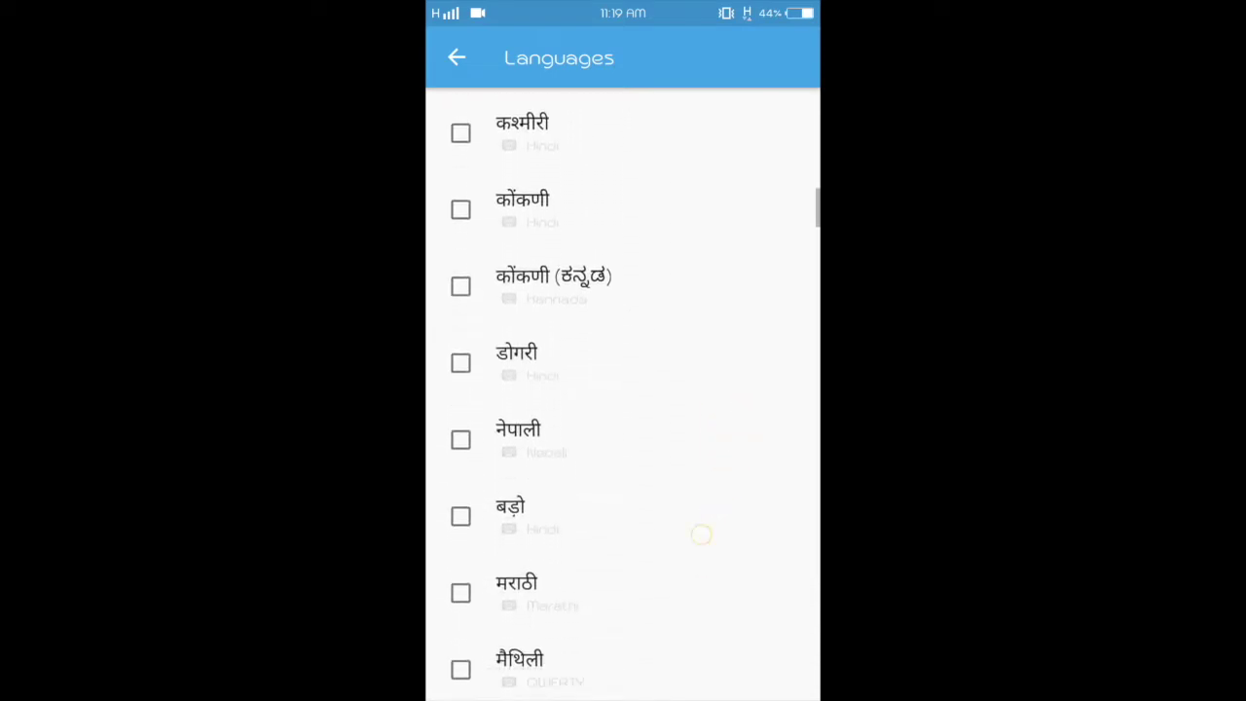
pyautogui.scroll(-3, 701, 528)
pyautogui.scroll(-4, 710, 501)
pyautogui.scroll(-3, 712, 487)
pyautogui.scroll(-4, 706, 487)
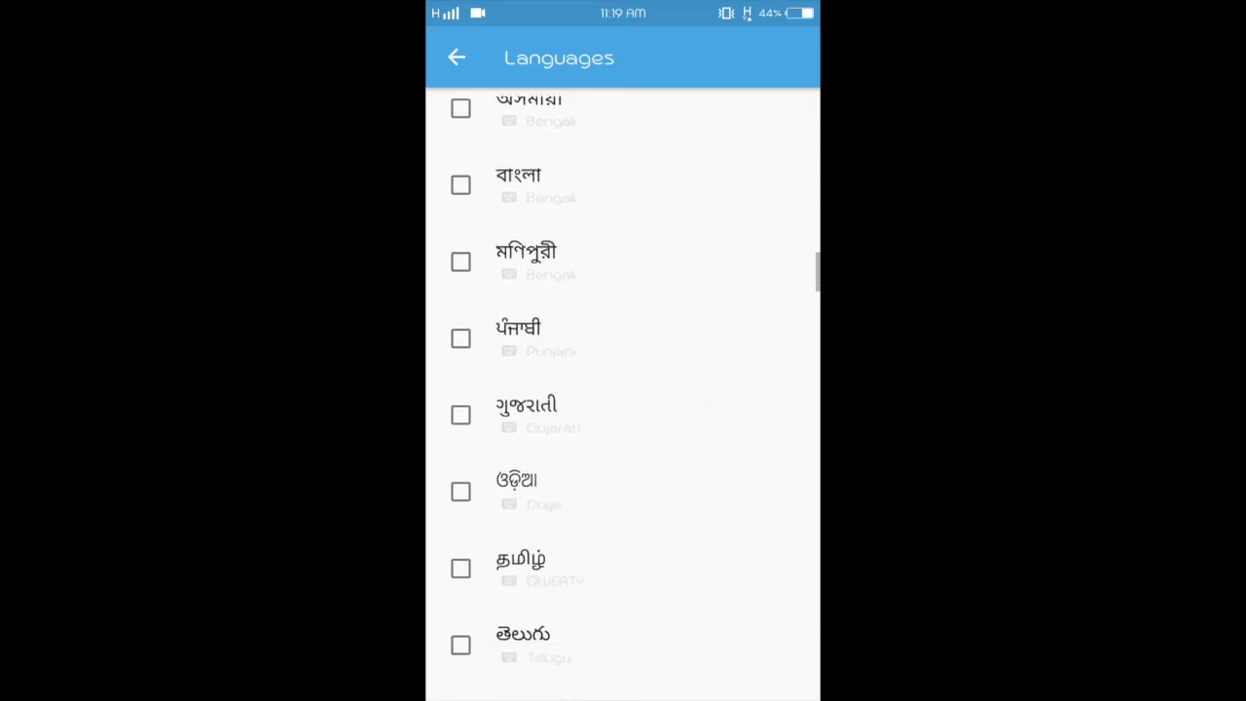
pyautogui.scroll(-3, 703, 495)
pyautogui.scroll(-4, 701, 504)
pyautogui.scroll(-2, 701, 502)
pyautogui.scroll(-3, 702, 502)
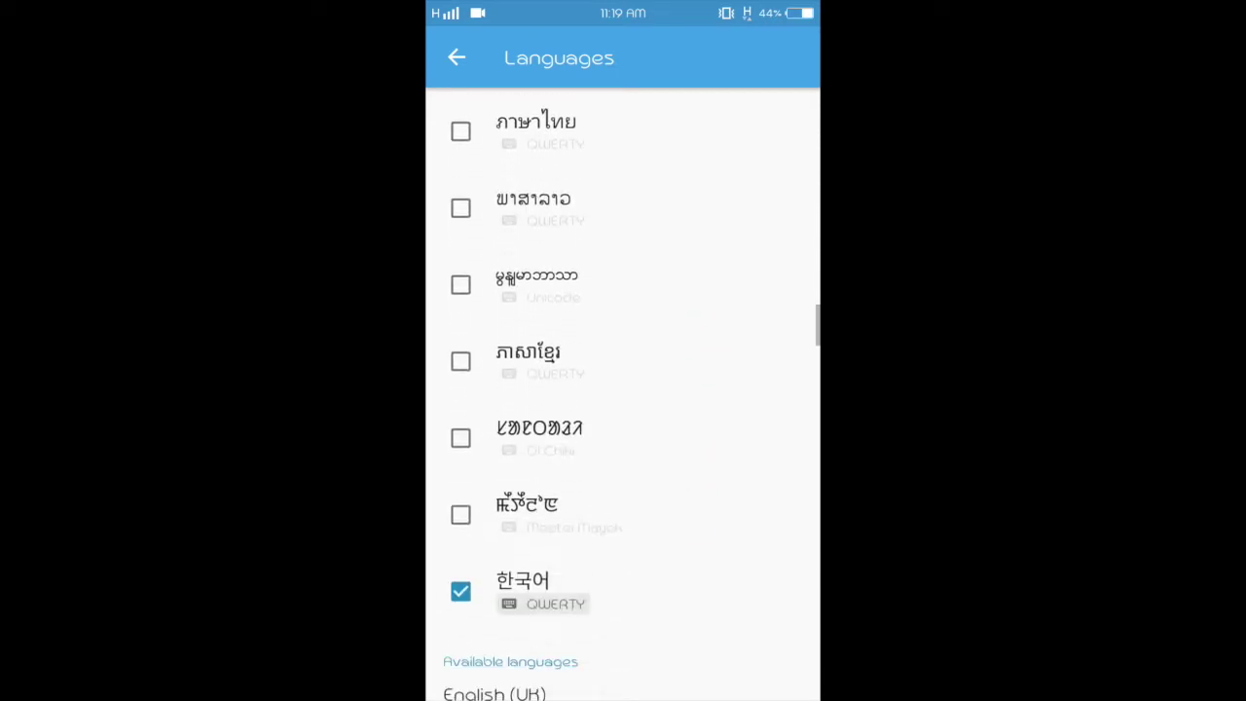
pyautogui.scroll(-2, 707, 509)
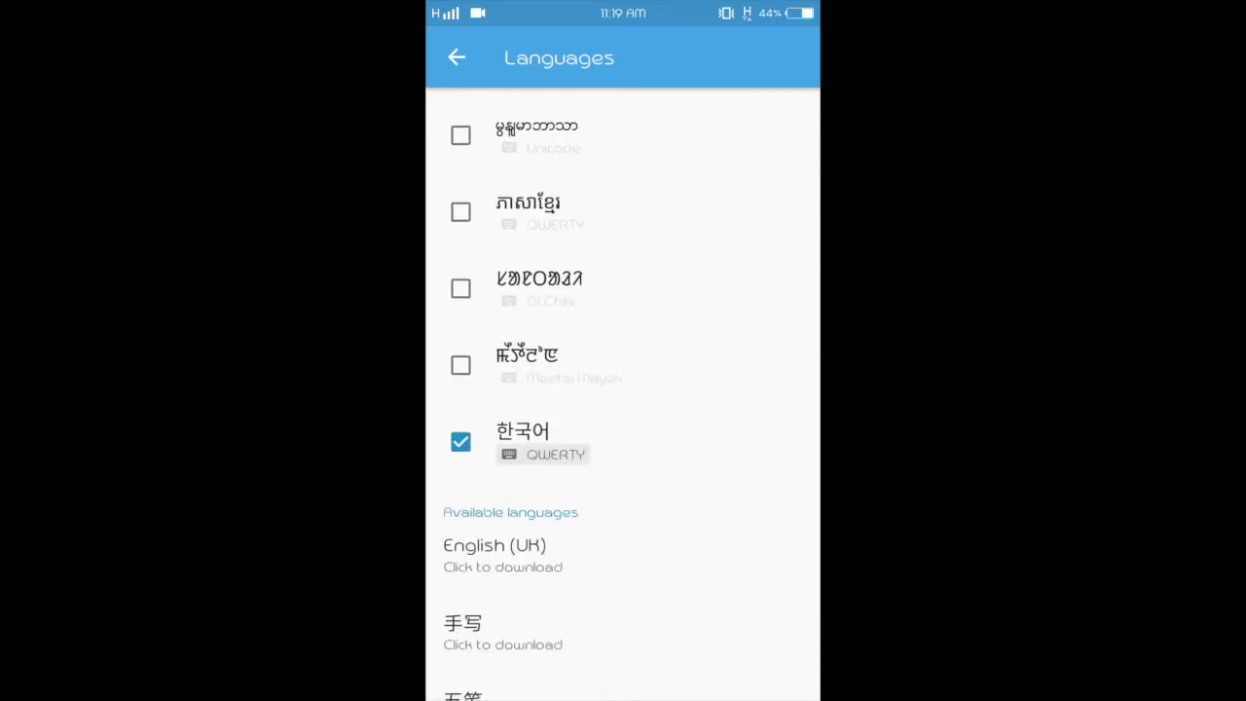
pyautogui.click(460, 441)
pyautogui.click(461, 441)
# Scroll through the language list and return to TouchPal's main settings
pyautogui.scroll(-1, 737, 477)
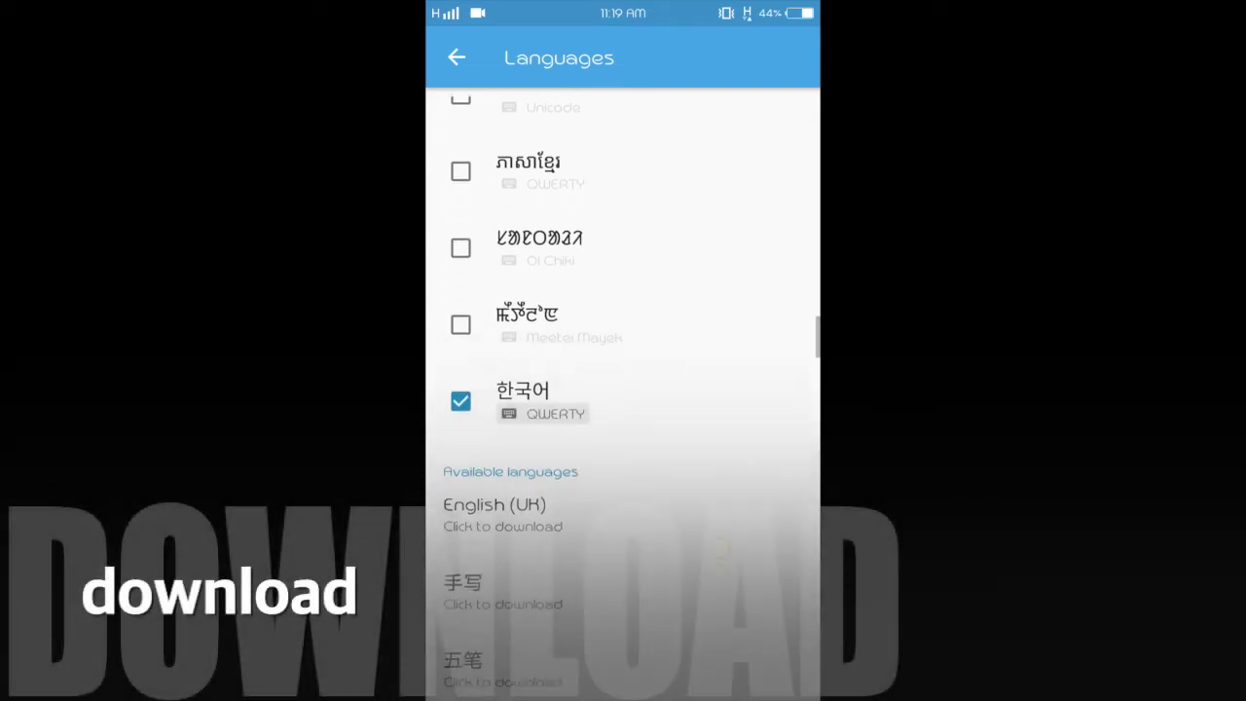
pyautogui.scroll(-1, 737, 477)
pyautogui.scroll(-2, 737, 477)
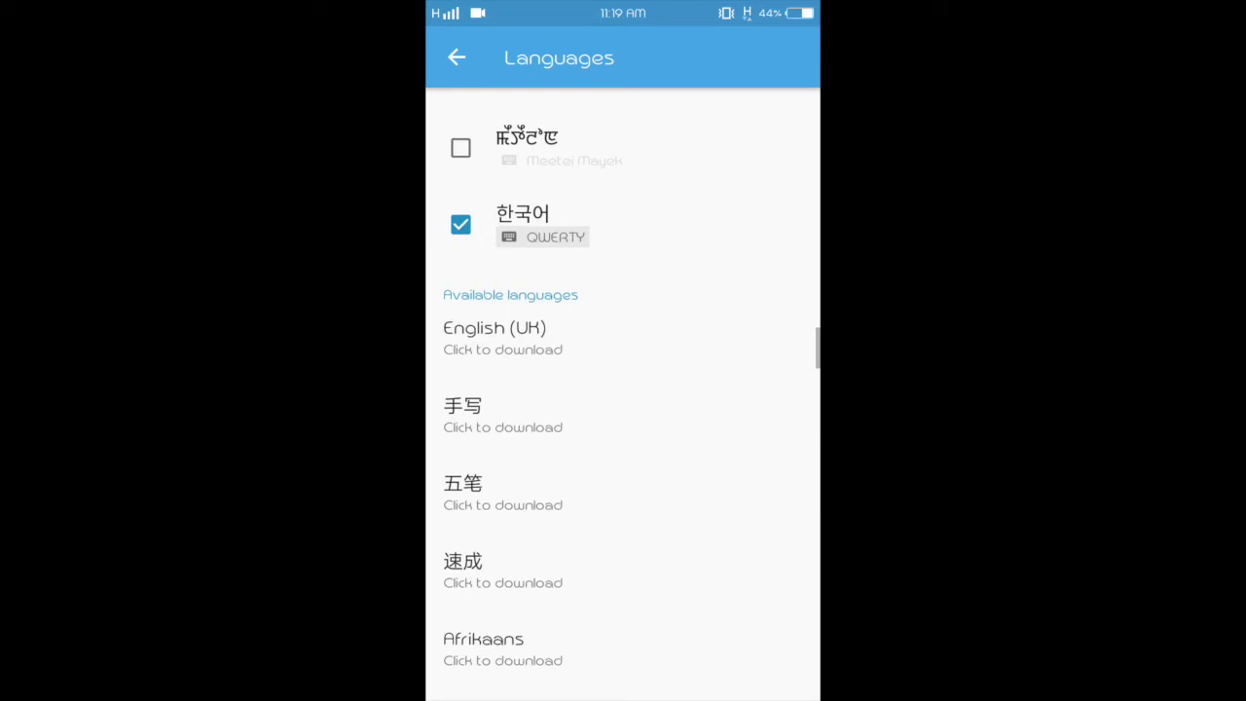
pyautogui.scroll(2, 696, 523)
pyautogui.scroll(5, 703, 533)
pyautogui.scroll(5, 703, 533)
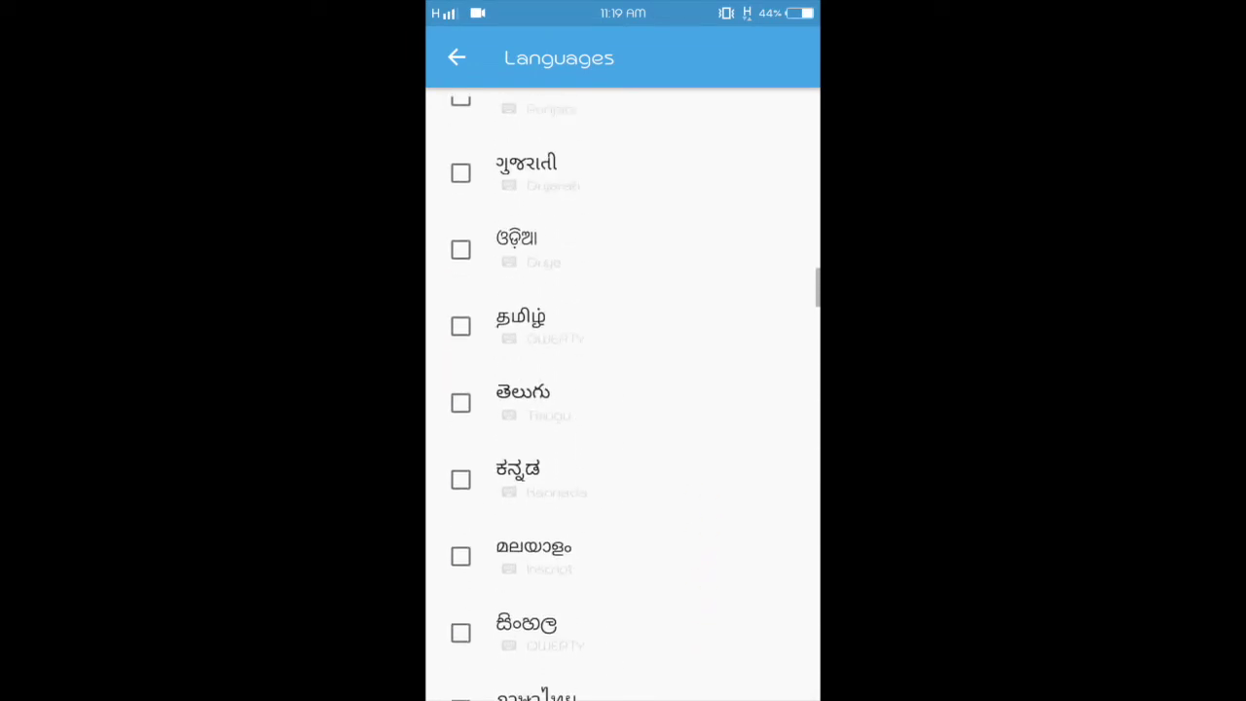
pyautogui.scroll(5, 703, 533)
pyautogui.scroll(5, 703, 533)
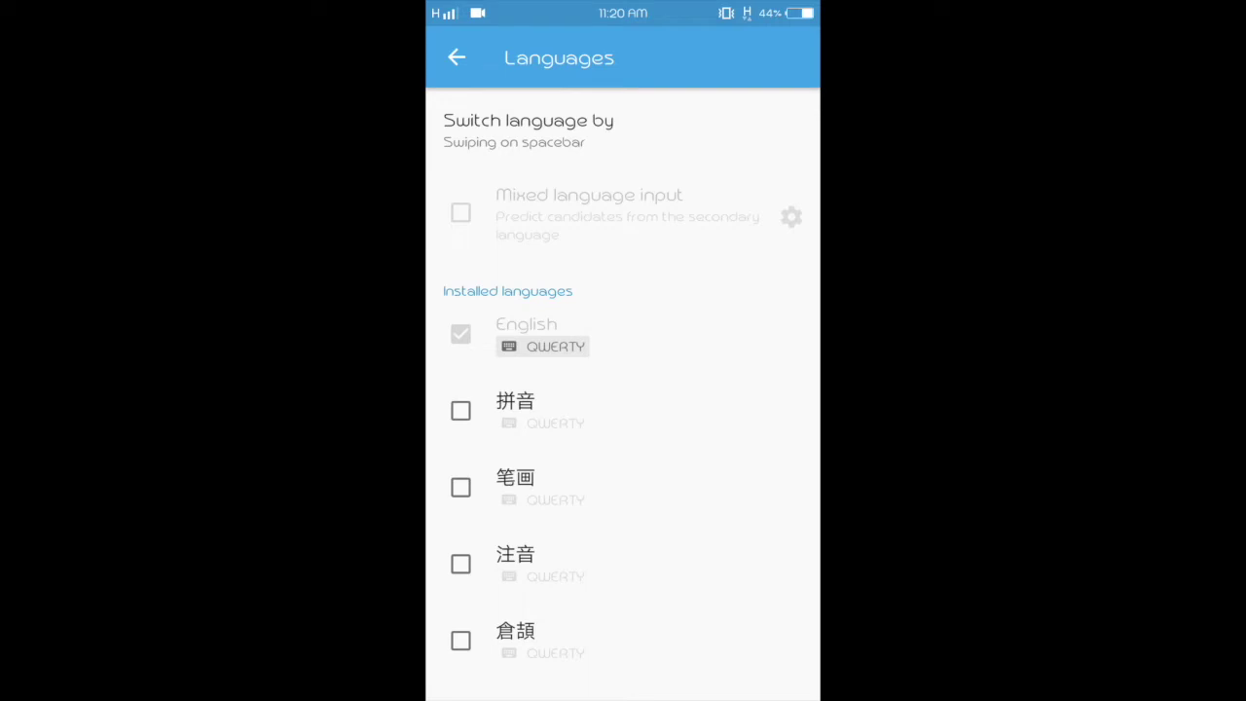
pyautogui.click(456, 58)
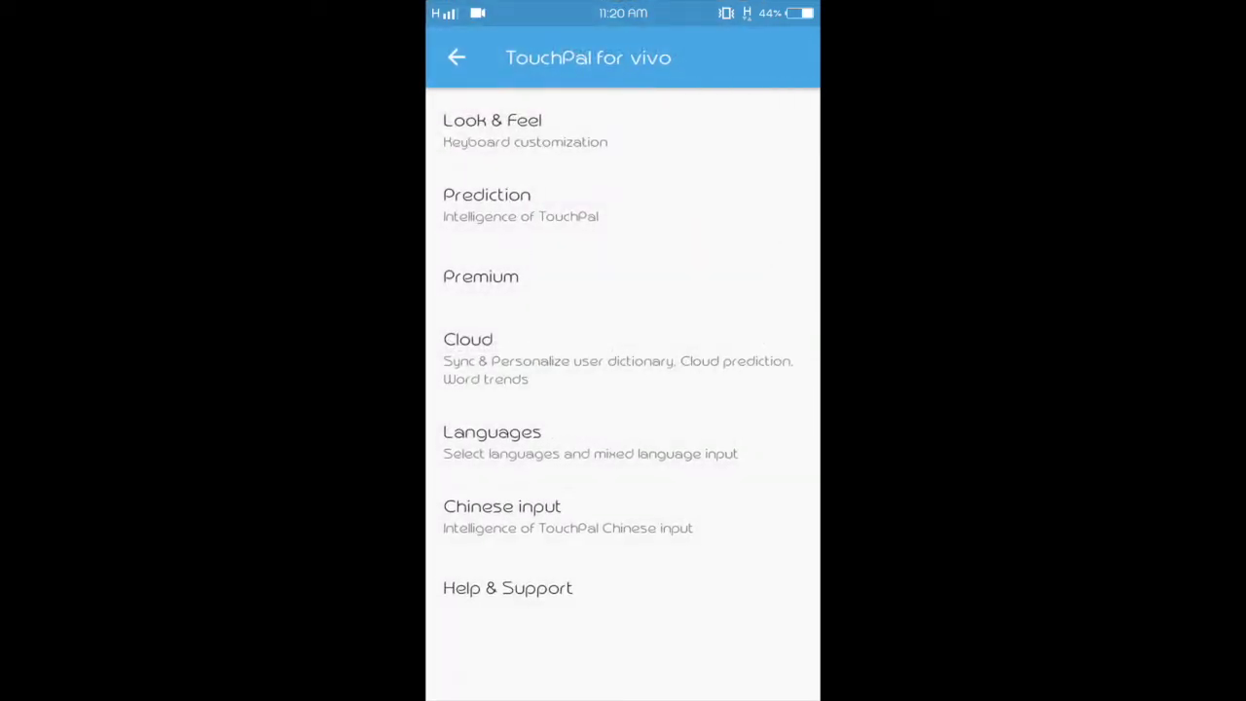
# Start a new message, swipe the space bar to 한국어, and open the keyboard's Languages list
pyautogui.press('Home')
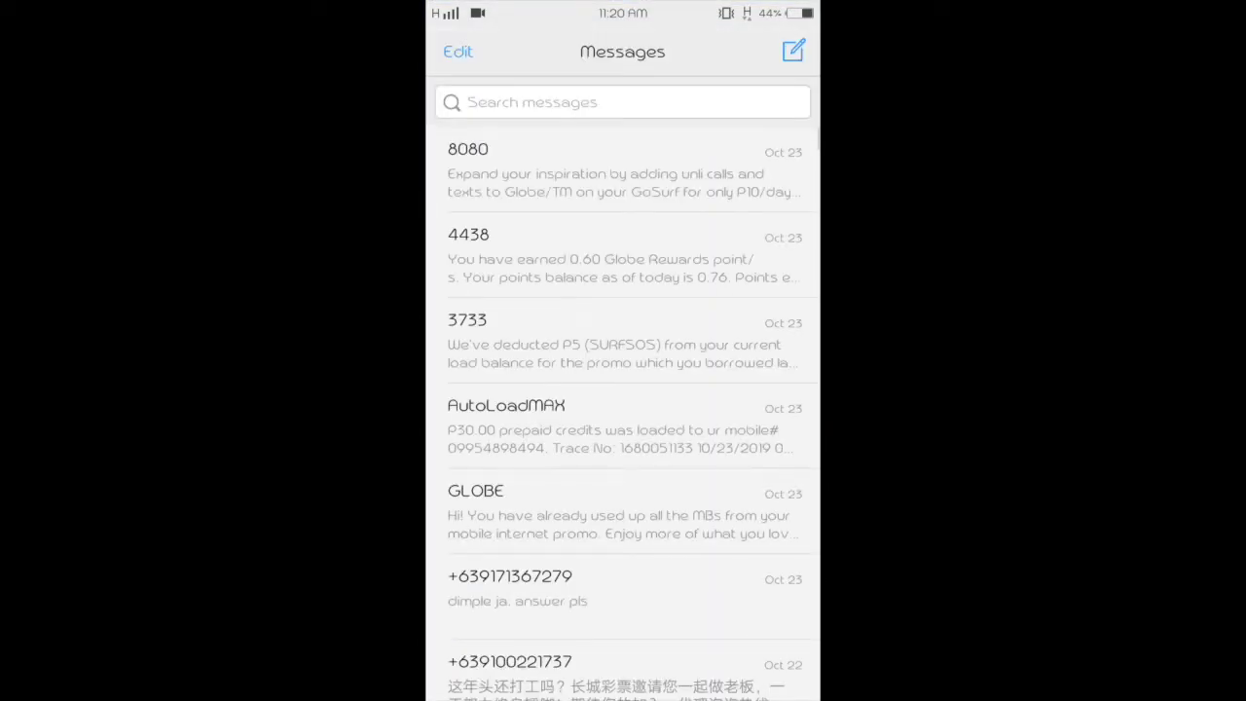
pyautogui.click(793, 50)
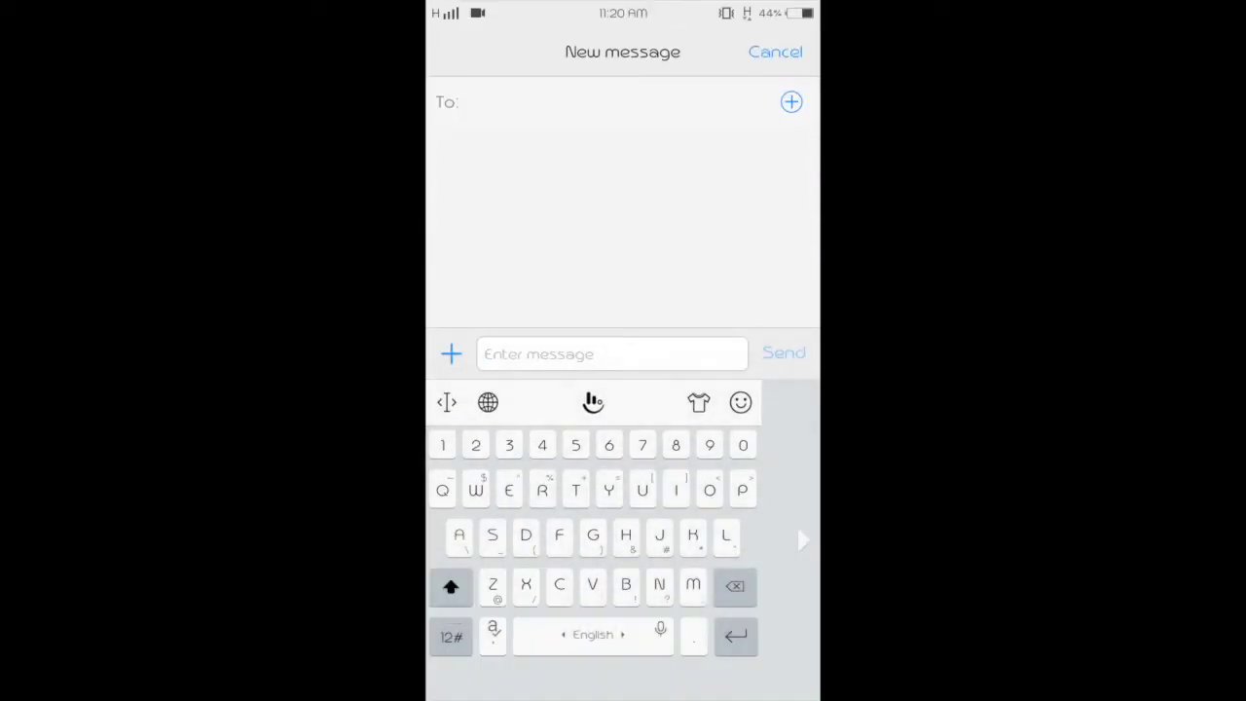
pyautogui.moveTo(574, 635)
pyautogui.mouseDown()
pyautogui.moveTo(613, 634)
pyautogui.moveTo(555, 635)
pyautogui.moveTo(557, 646)
pyautogui.moveTo(571, 637)
pyautogui.mouseUp()
pyautogui.moveTo(604, 635); pyautogui.dragTo(560, 635)
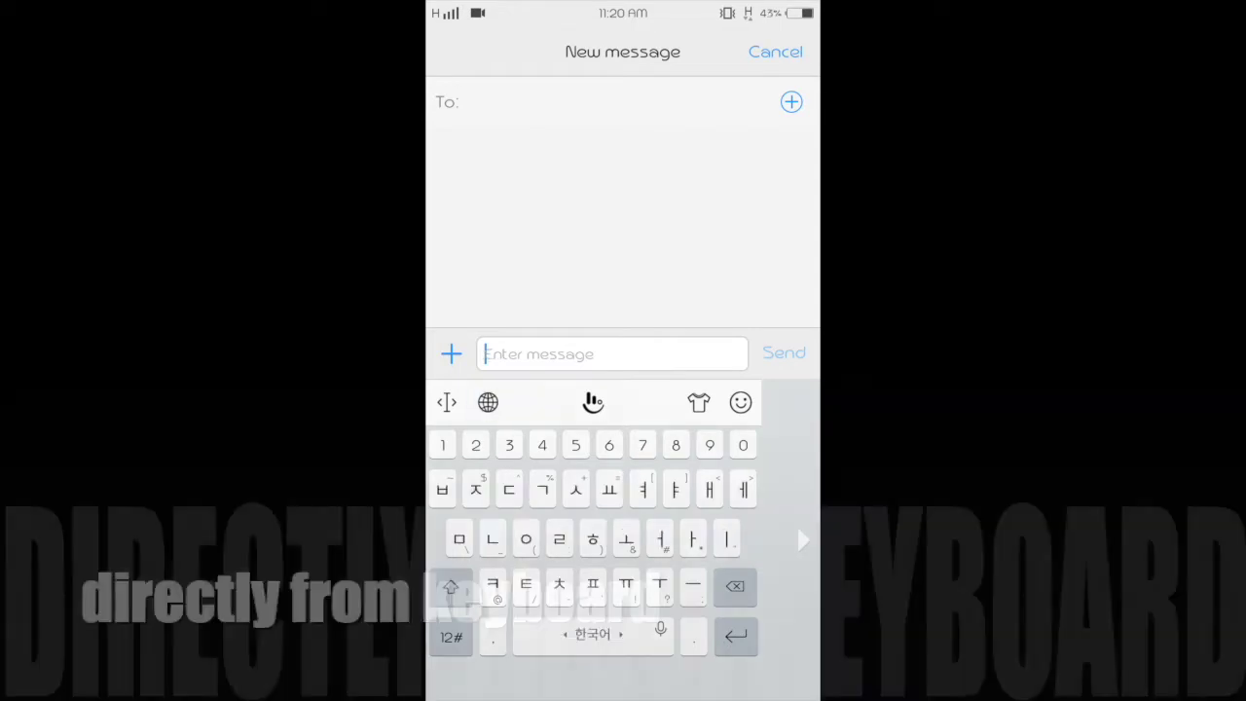
pyautogui.click(488, 403)
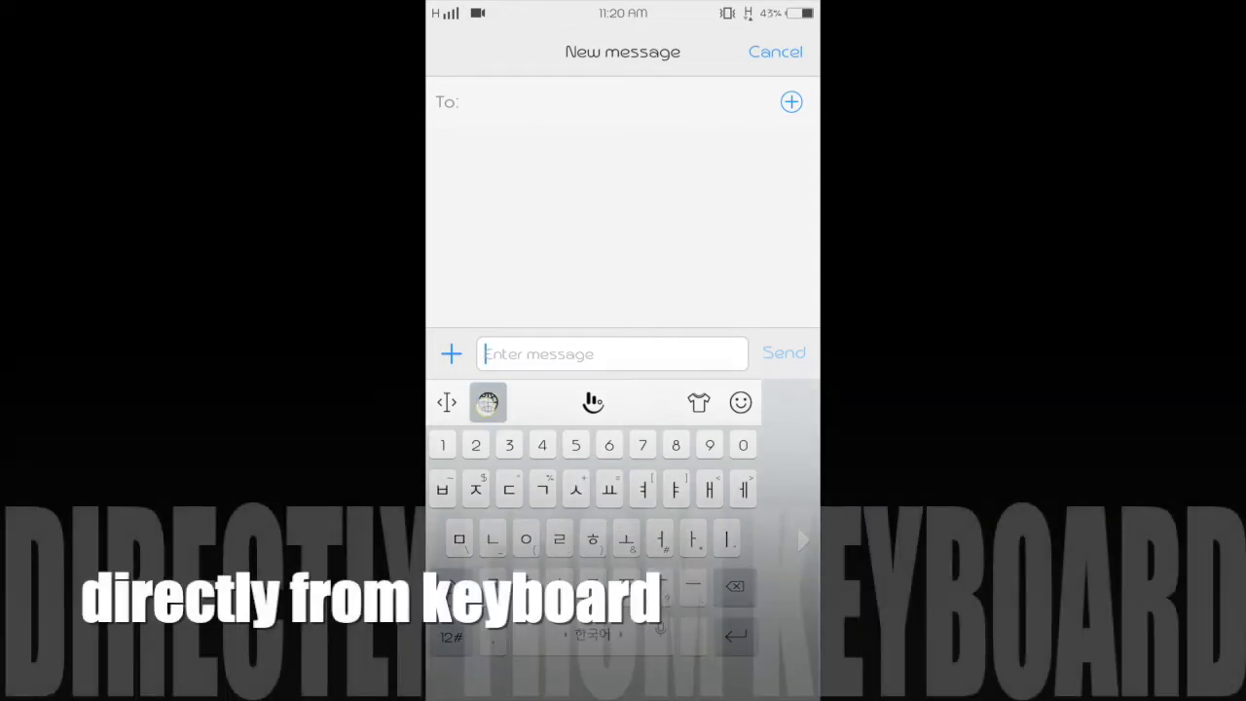
pyautogui.click(558, 475)
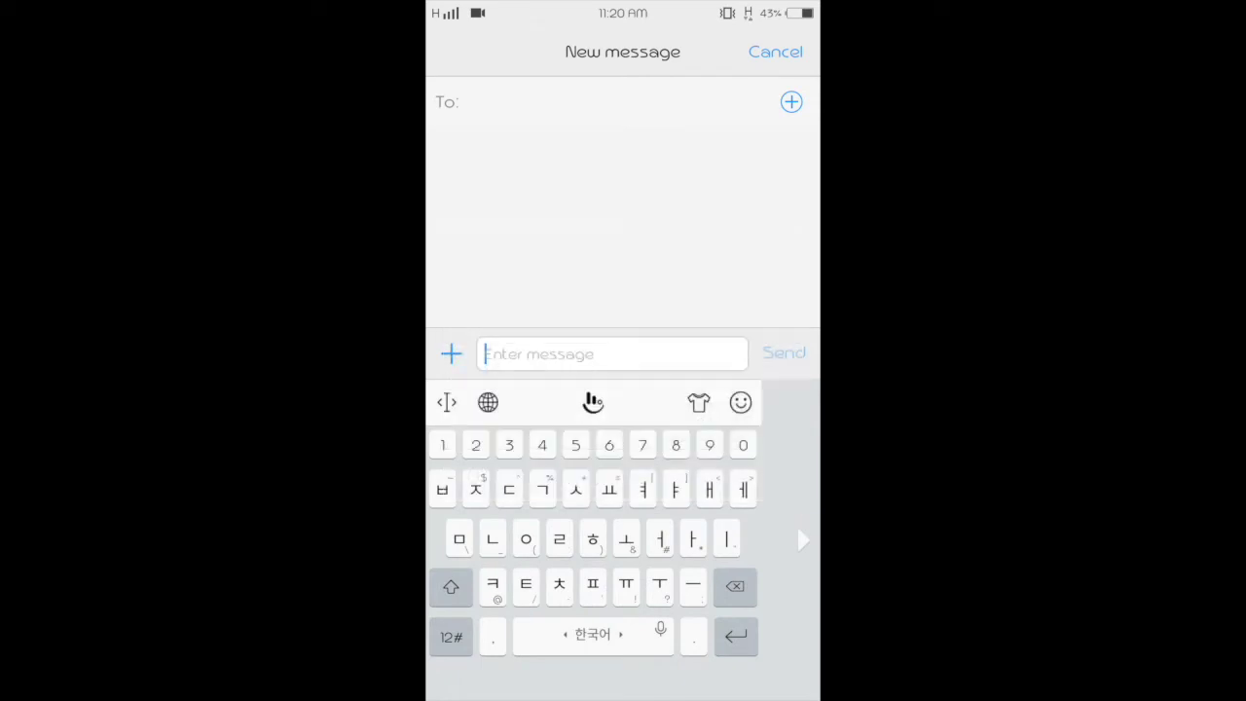
# Scroll the Languages list to confirm 한국어 is ticked, then return to the new message
pyautogui.moveTo(697, 634)
pyautogui.mouseDown()
pyautogui.moveTo(737, 493)
pyautogui.moveTo(691, 578)
pyautogui.mouseUp()
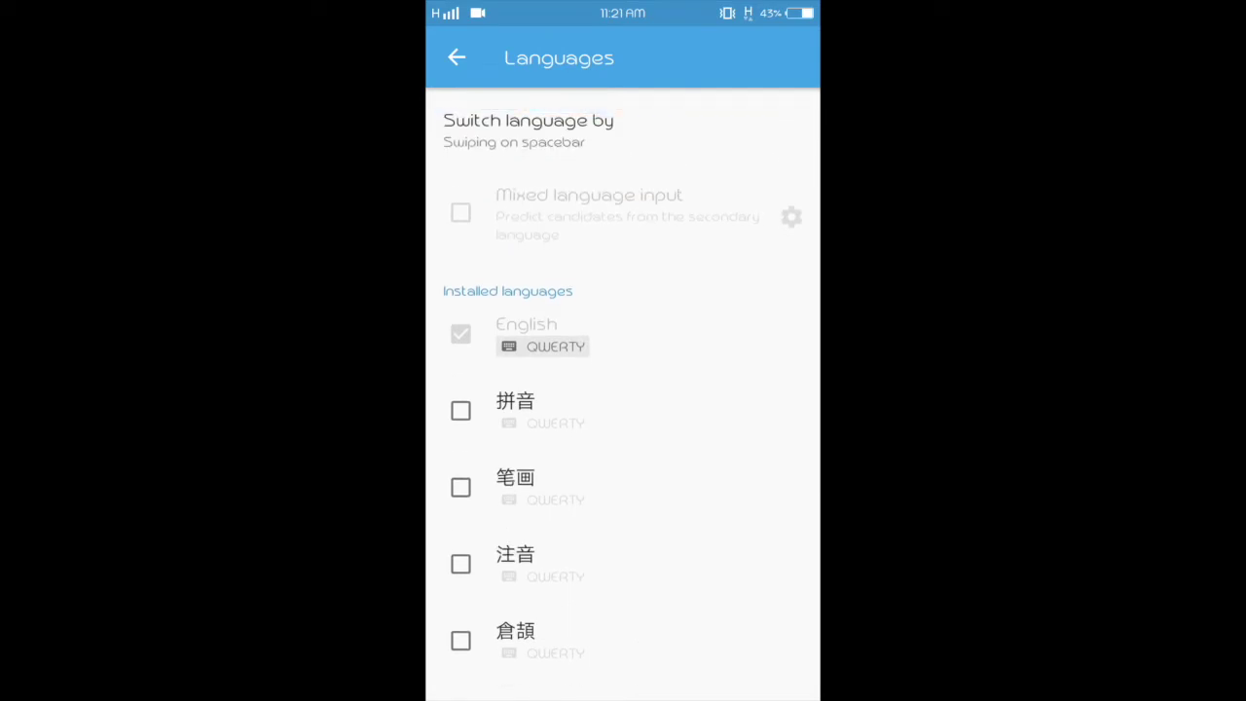
pyautogui.moveTo(712, 643); pyautogui.dragTo(712, 548)
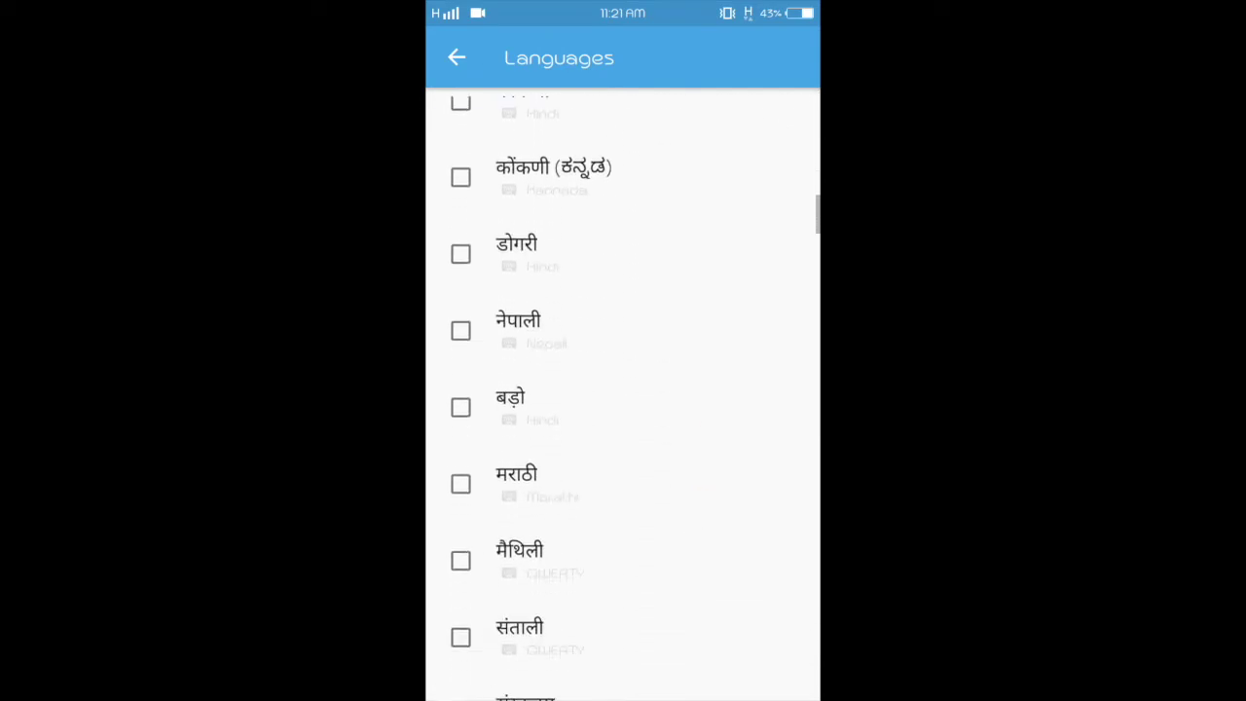
pyautogui.moveTo(712, 603); pyautogui.dragTo(712, 520)
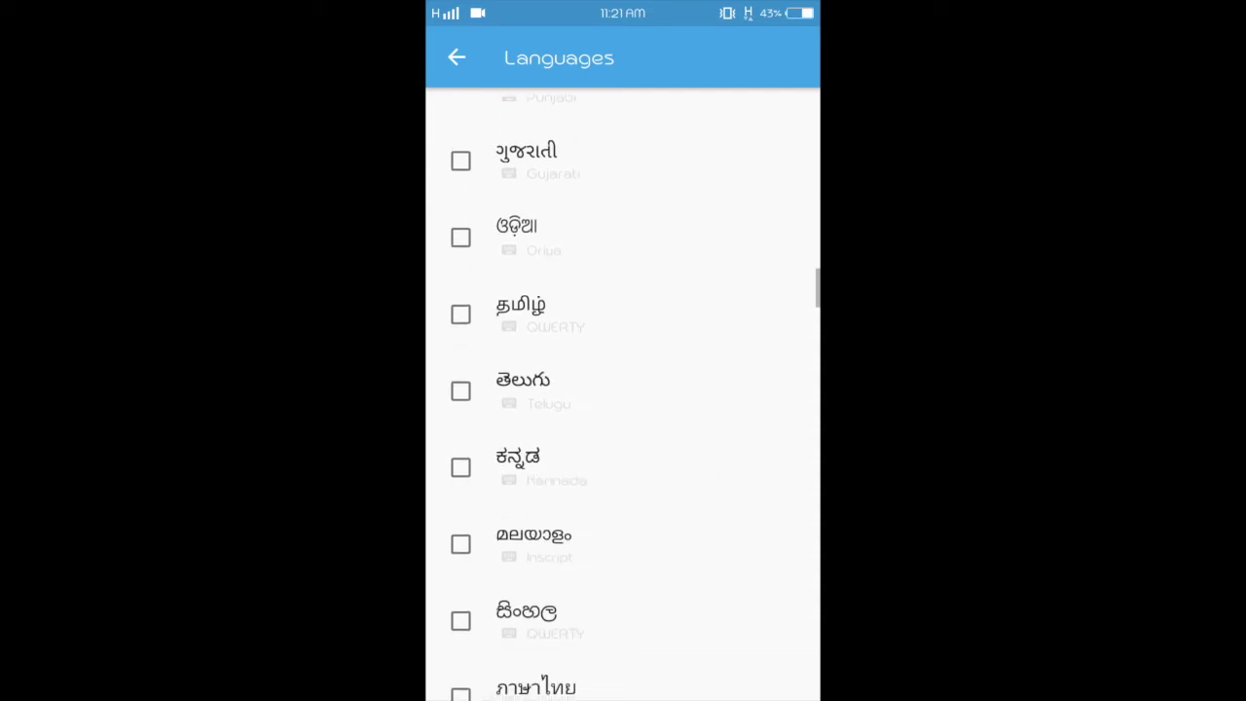
pyautogui.scroll(-7, 623, 389)
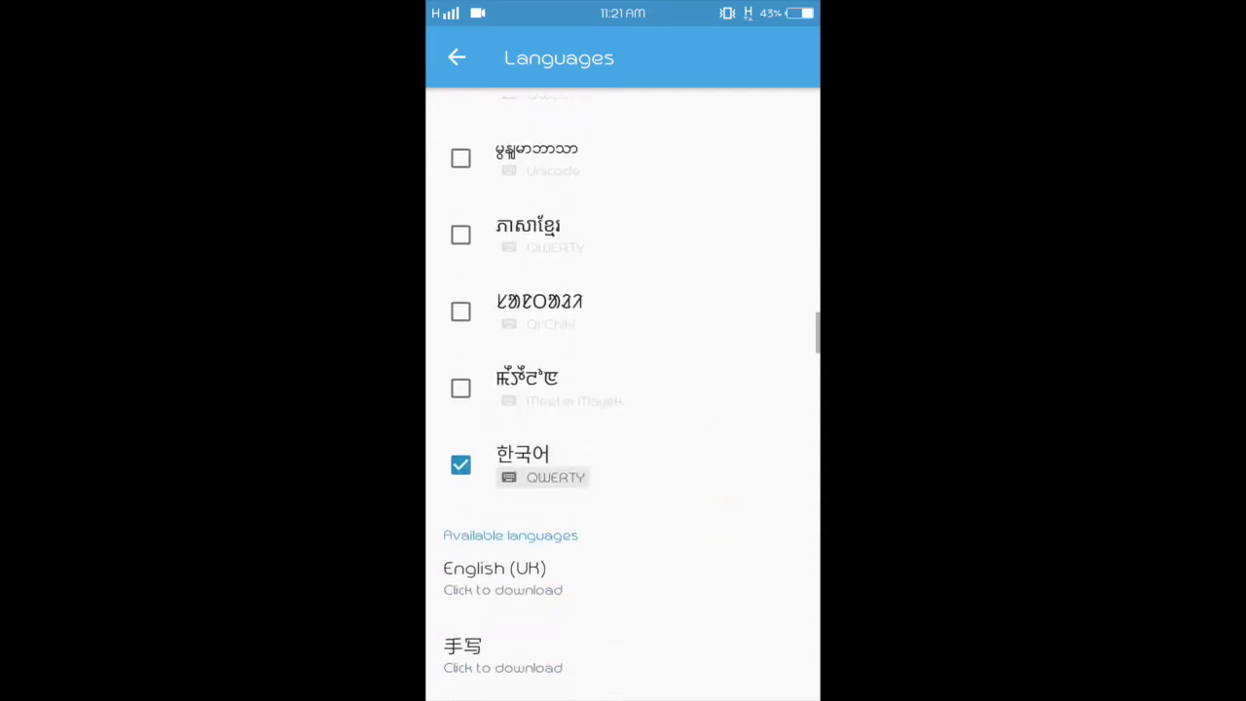
pyautogui.click(457, 58)
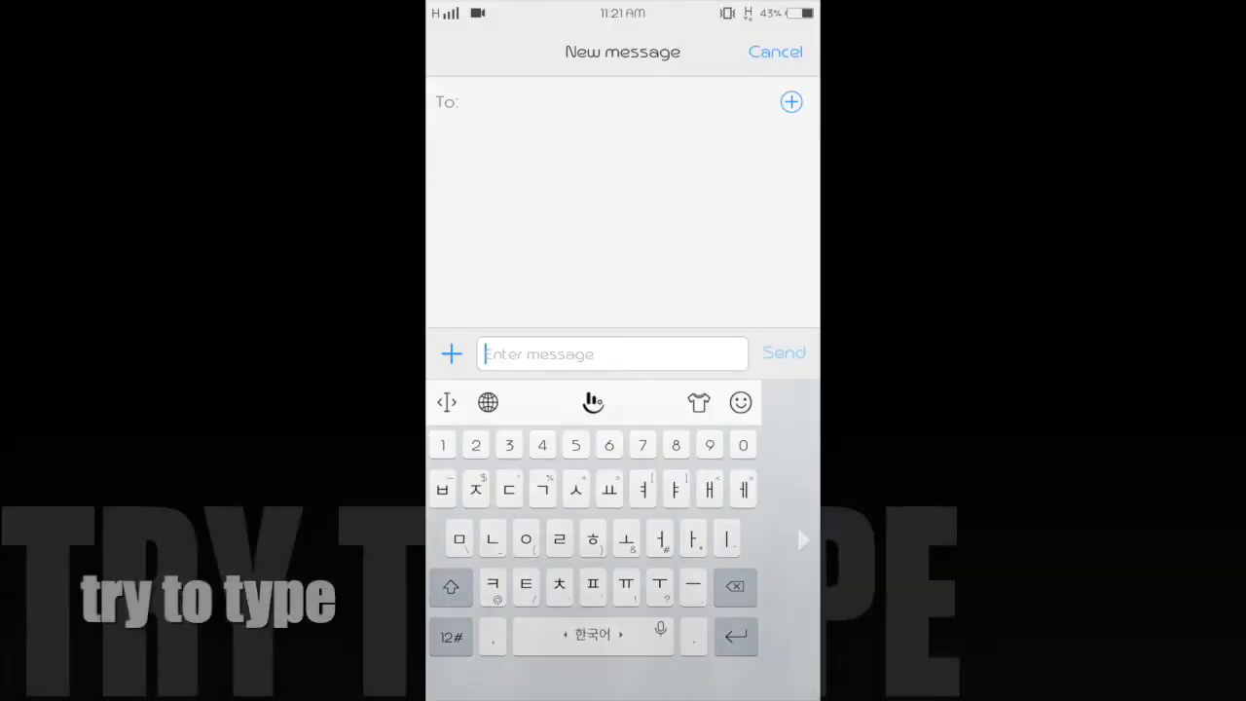
# Clear a test character, then type 잘 자요? followed by 'Did you sleep well?'
pyautogui.write('ㅈ')
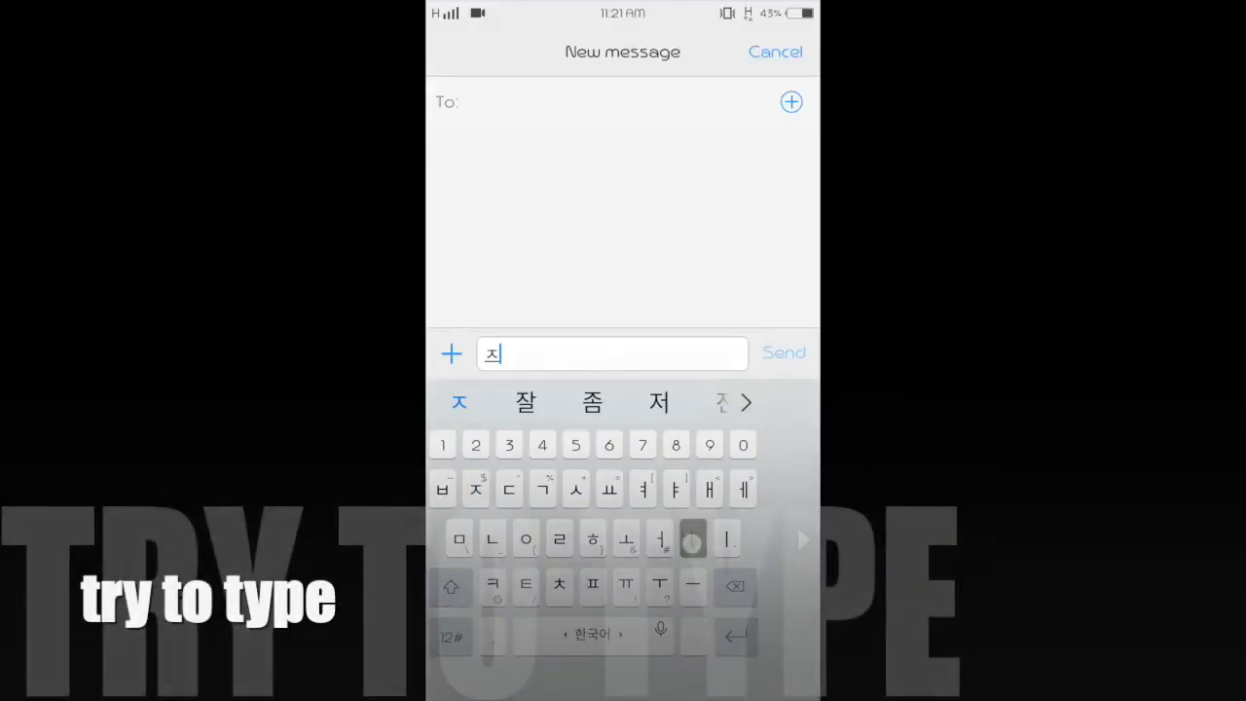
pyautogui.write('*')
pyautogui.press('BackSpace')
pyautogui.press('BackSpace')
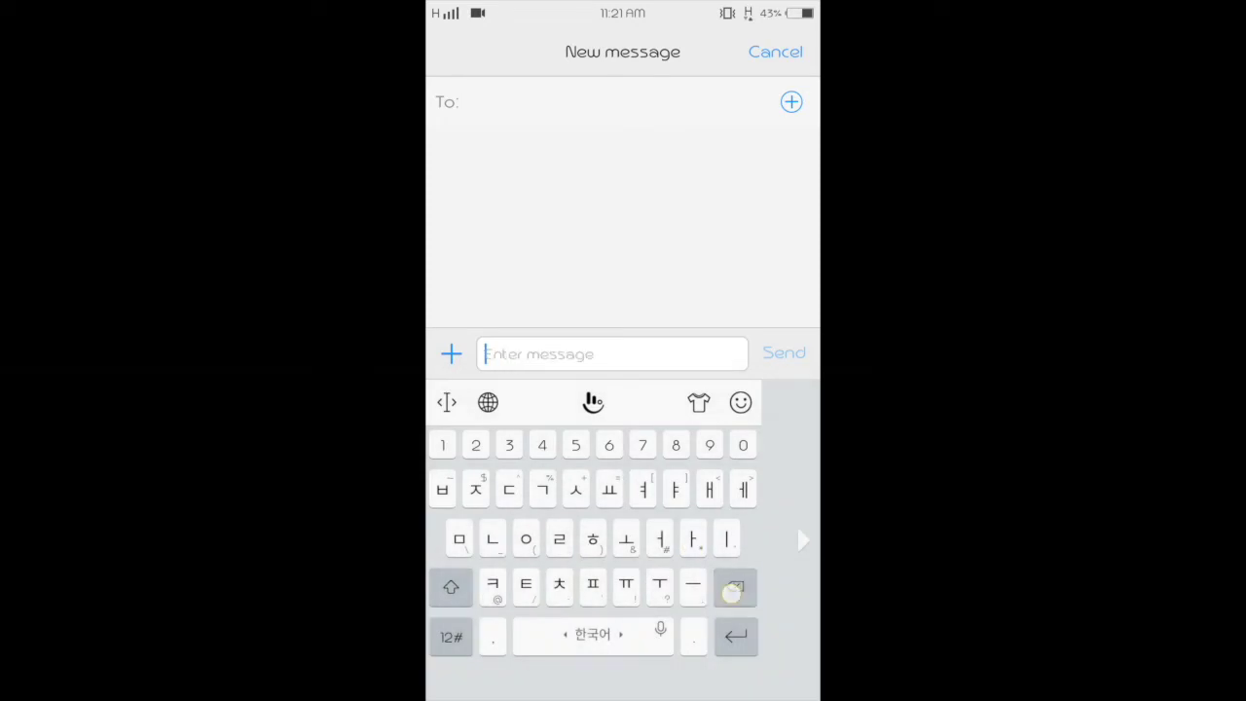
pyautogui.write('ㅈㅐ')
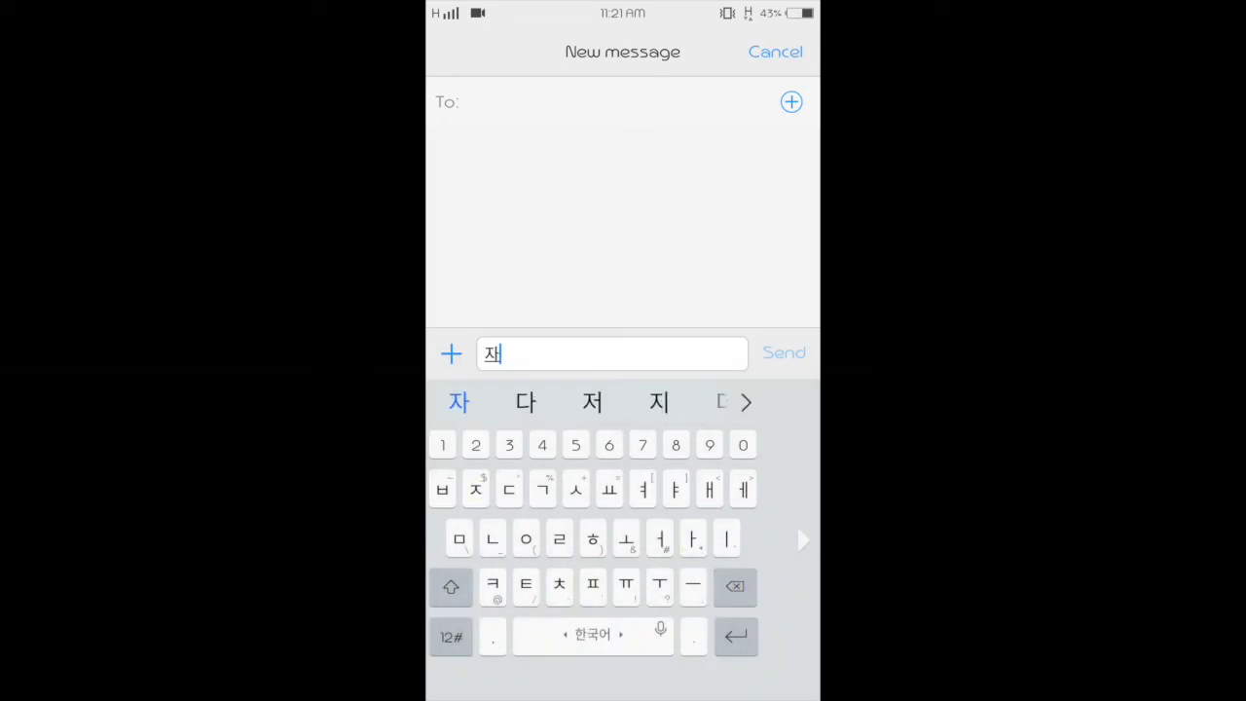
pyautogui.write('ㄹ')
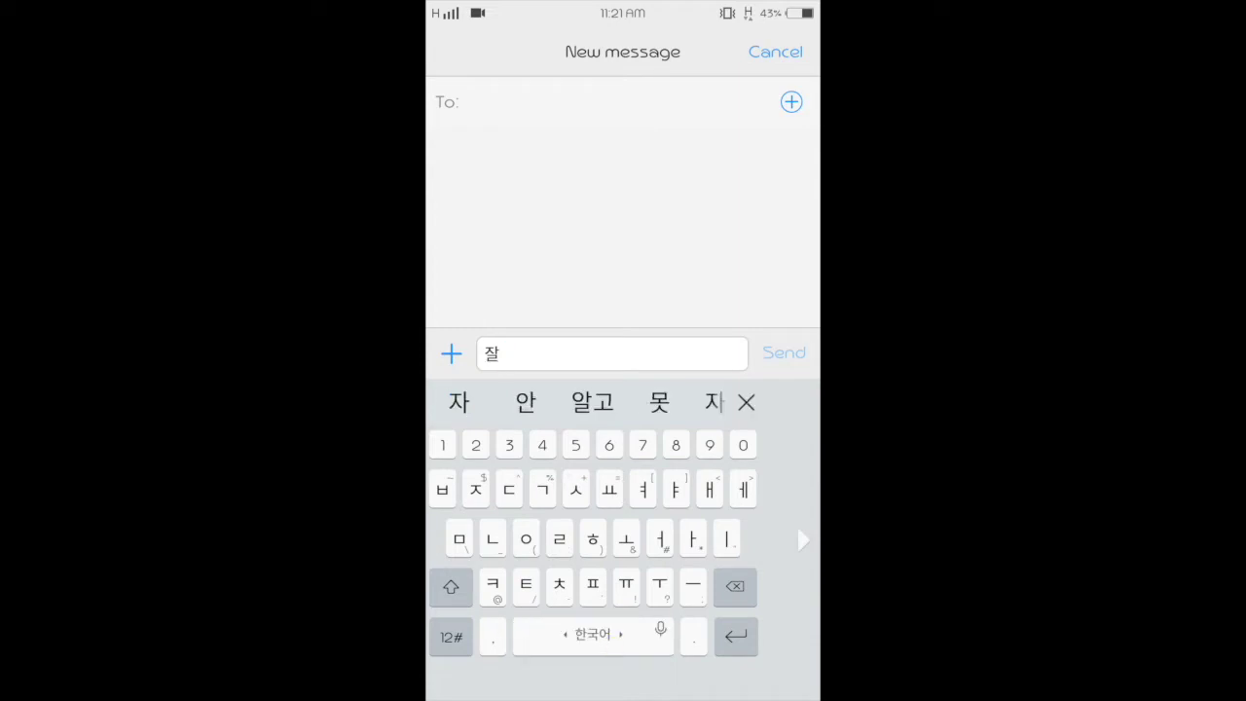
pyautogui.write(' ㅈㅏㅇㅛ')
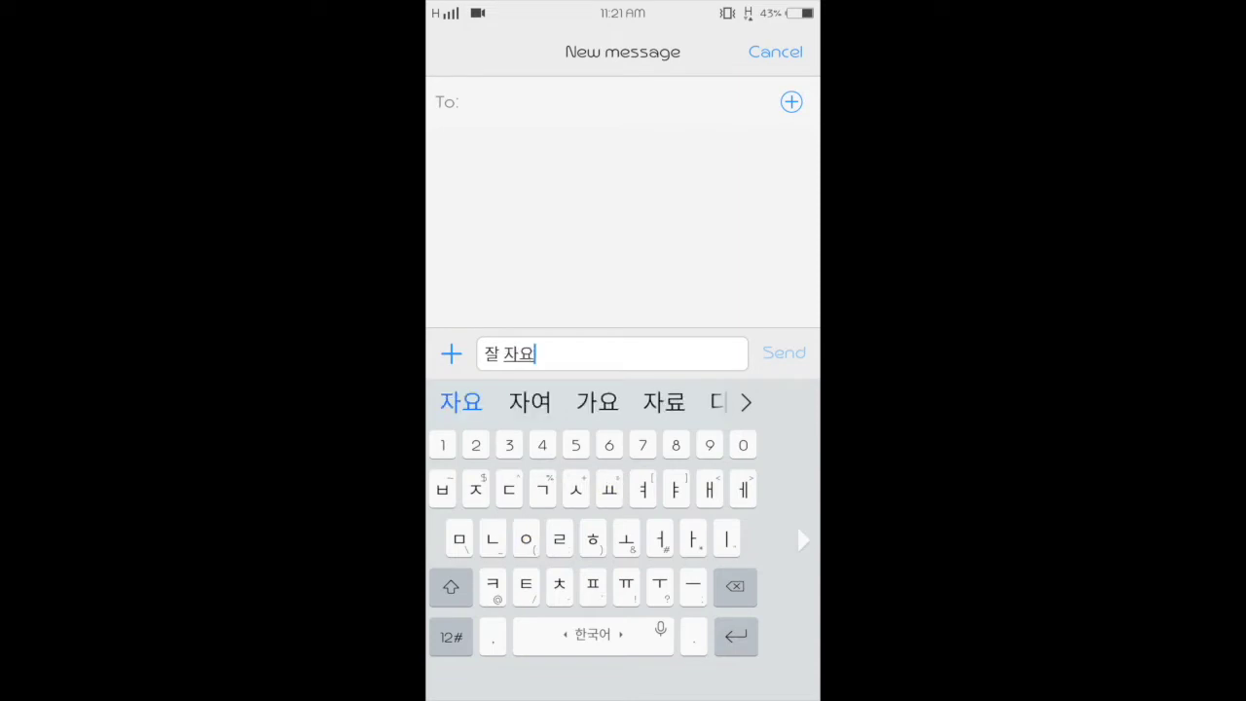
pyautogui.write('?')
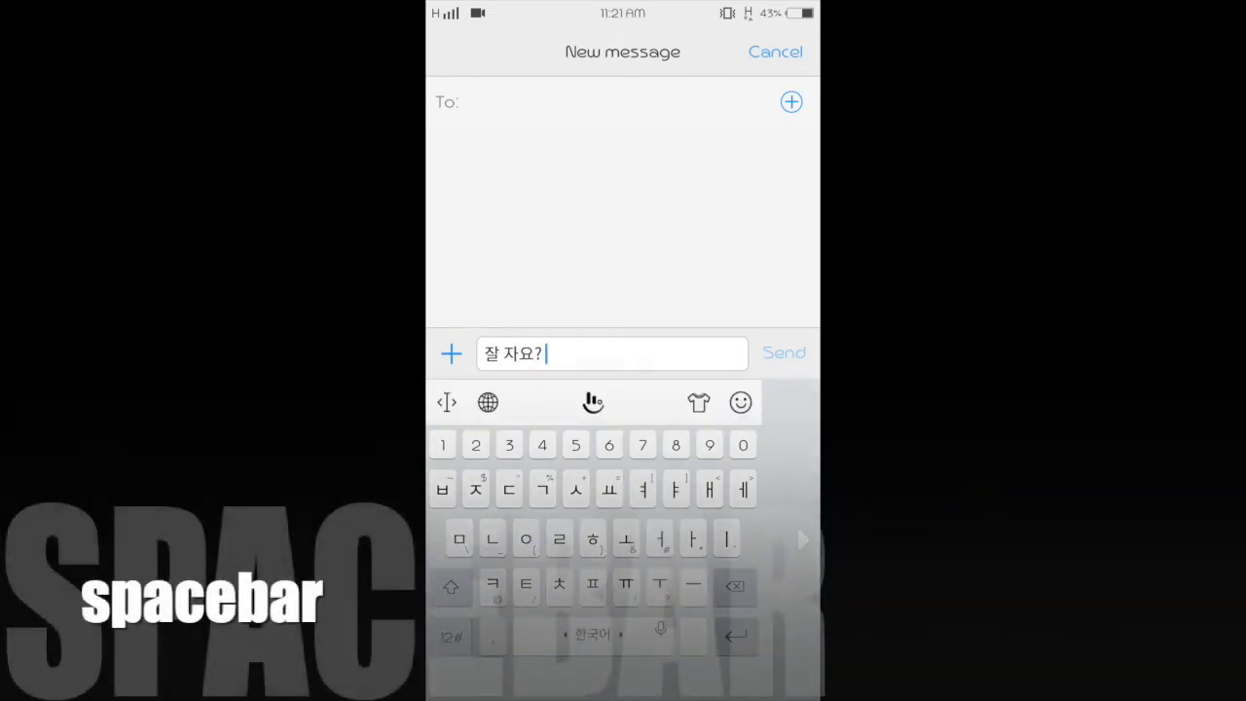
pyautogui.write(' D')
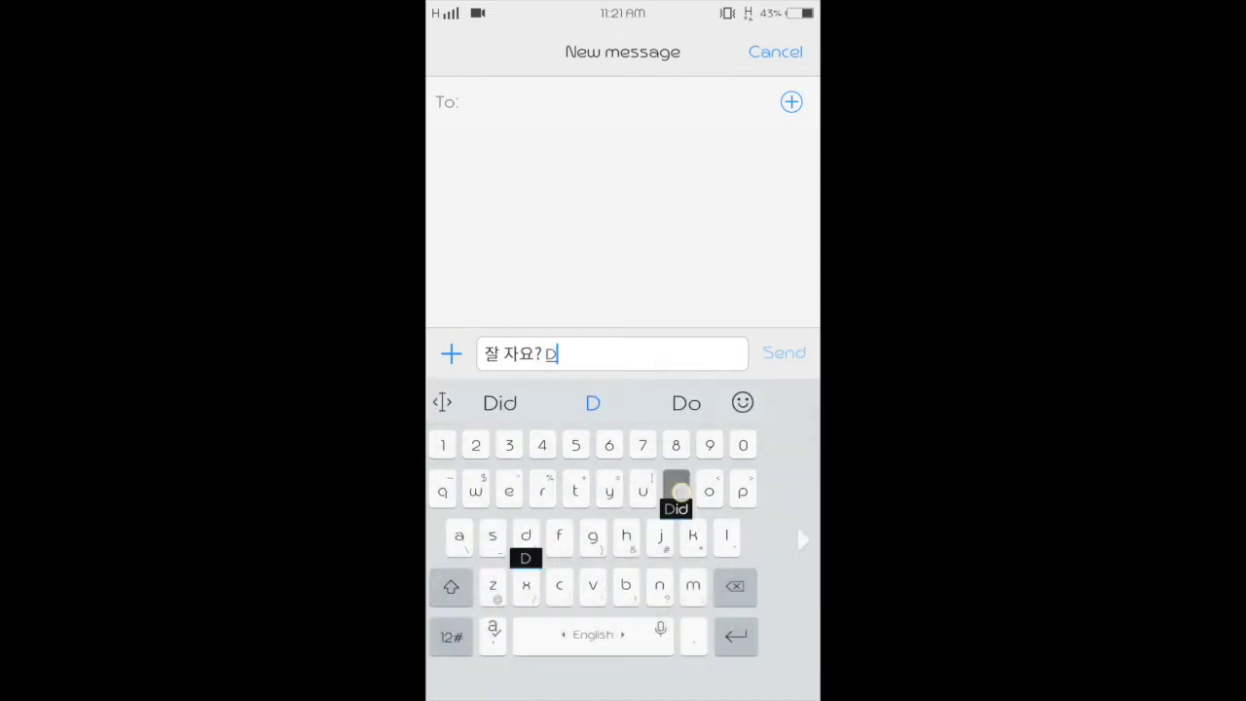
pyautogui.write('id you ')
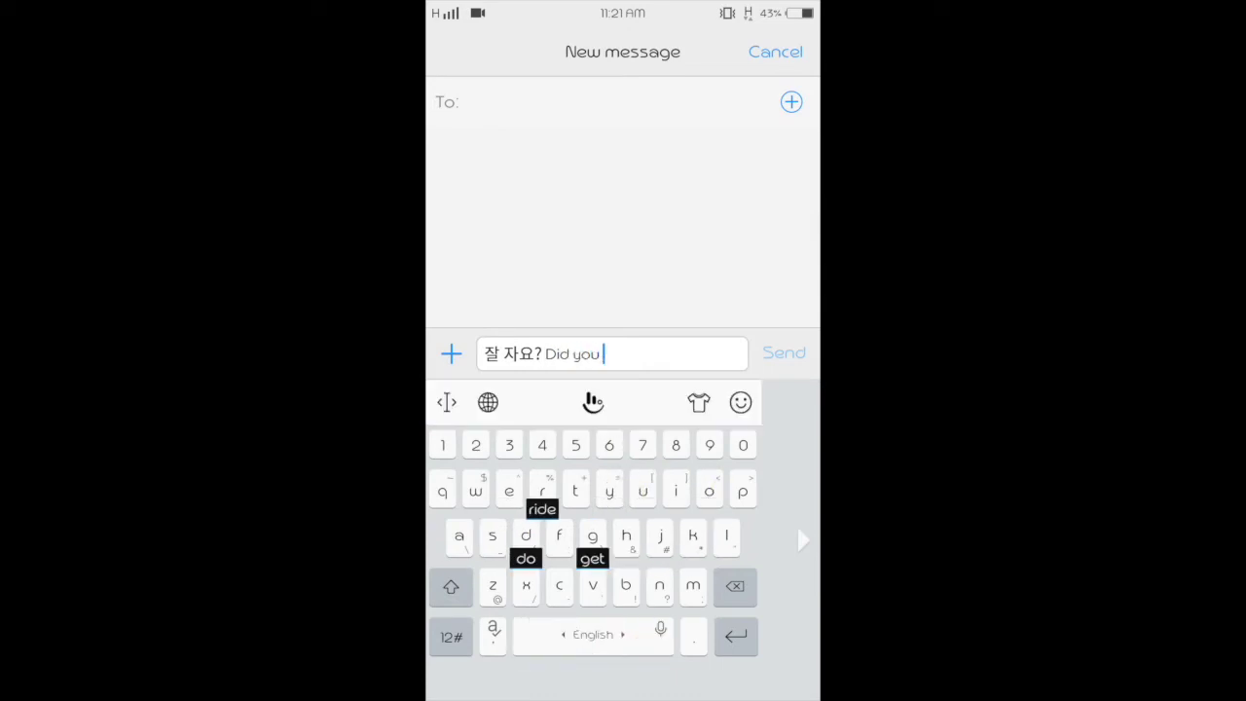
pyautogui.write('slee')
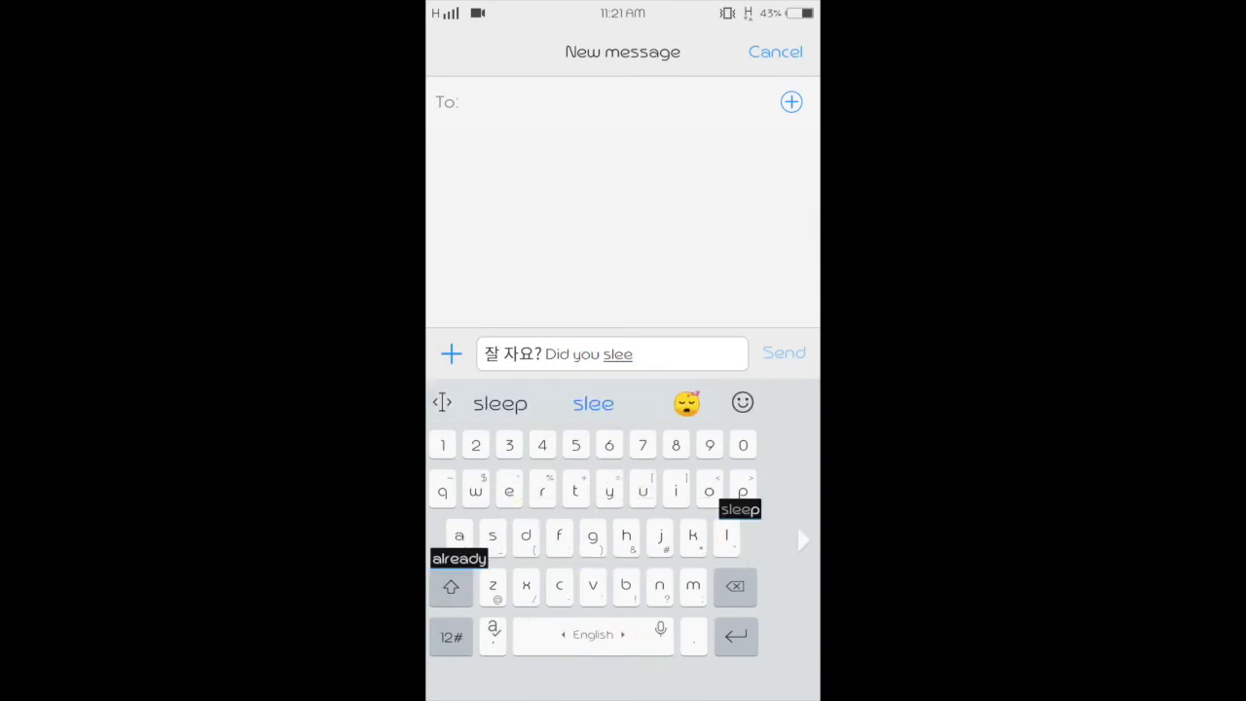
pyautogui.write('p we')
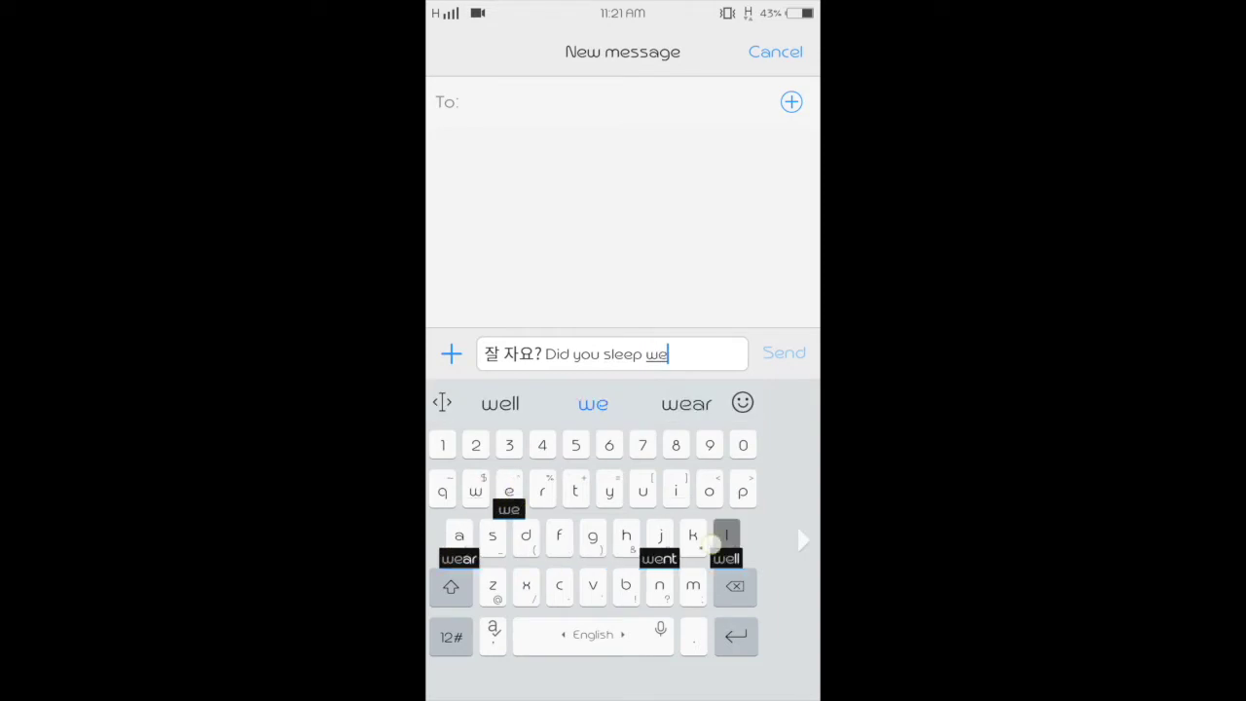
pyautogui.write('ll?')
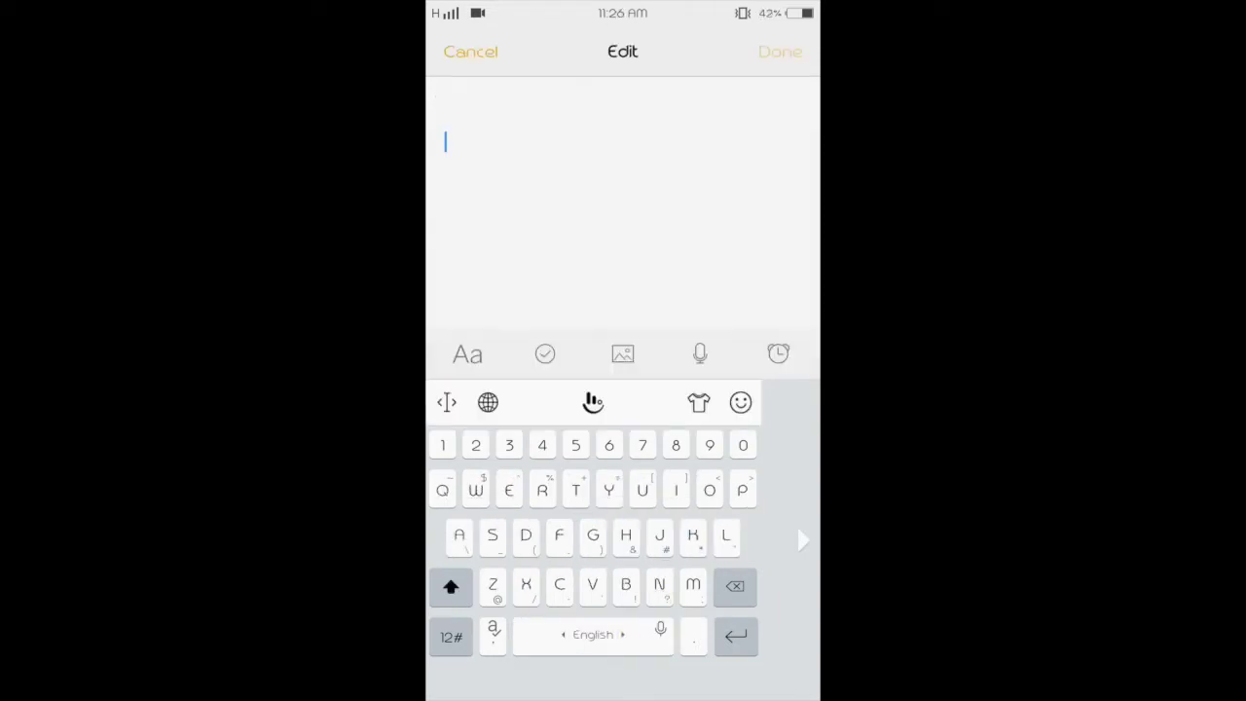
# Swipe to the Korean layout and type 안녕하세요! in the empty note
pyautogui.moveTo(574, 635); pyautogui.dragTo(623, 635)
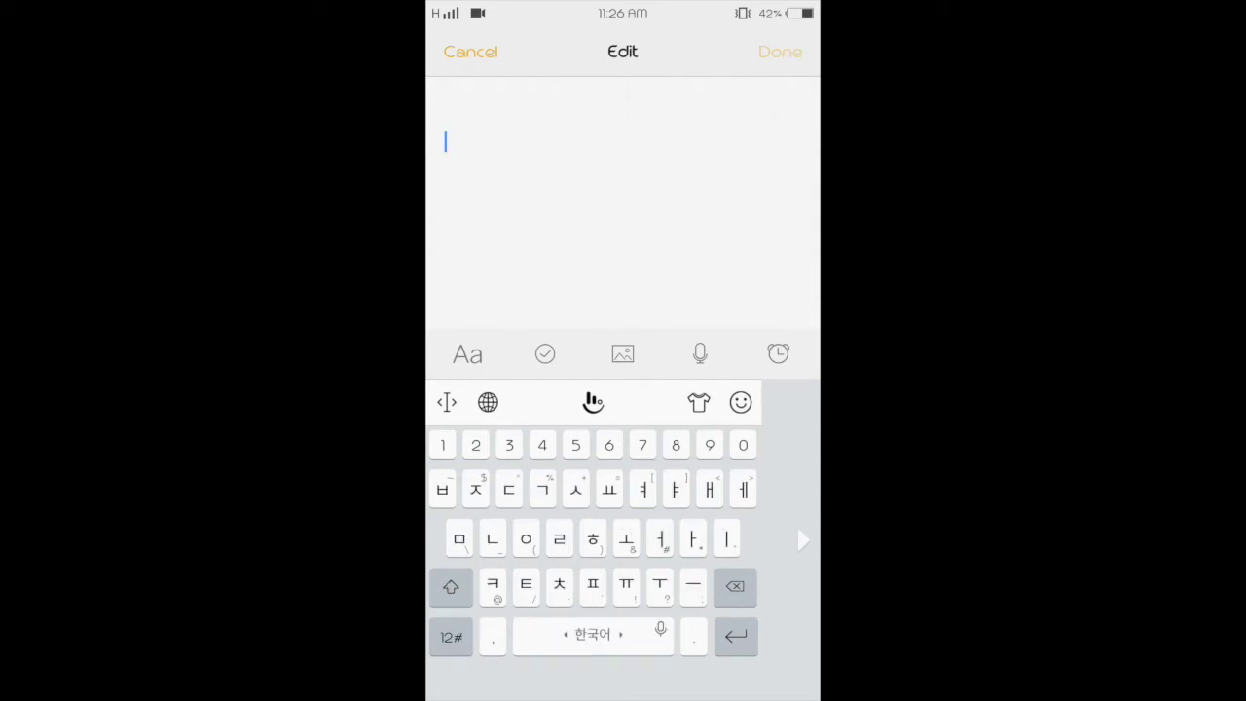
pyautogui.write('아')
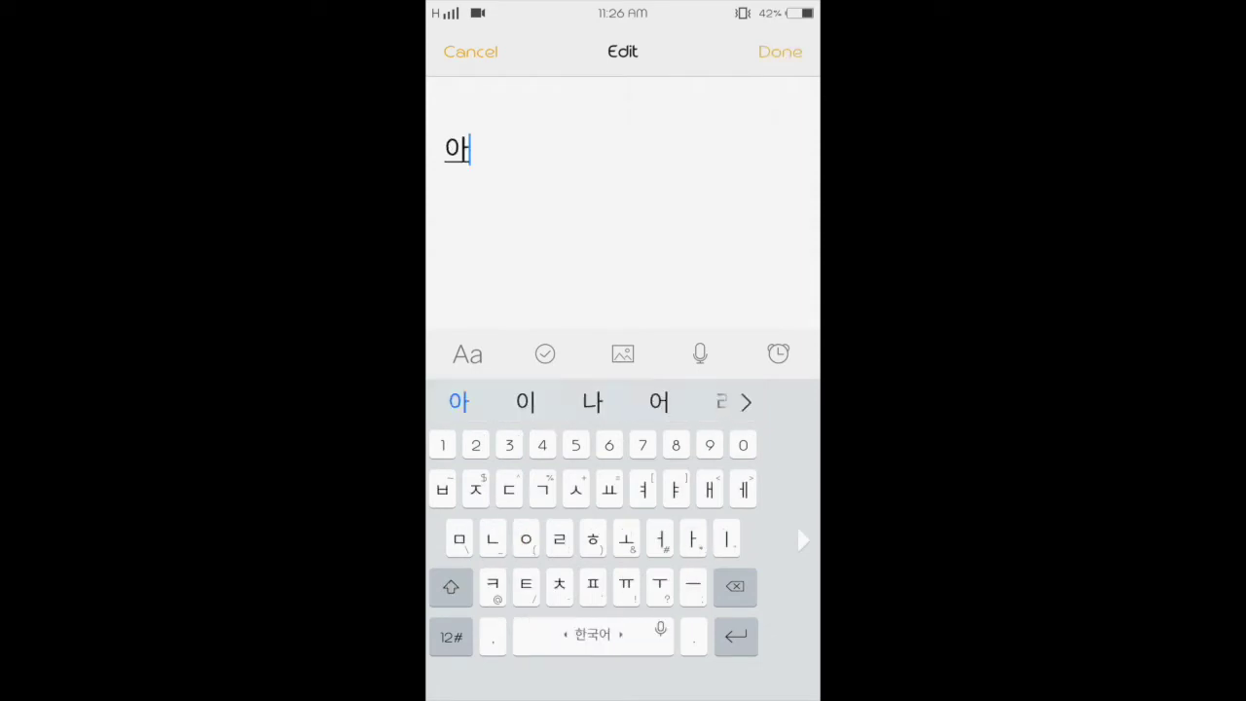
pyautogui.write('ㄴ')
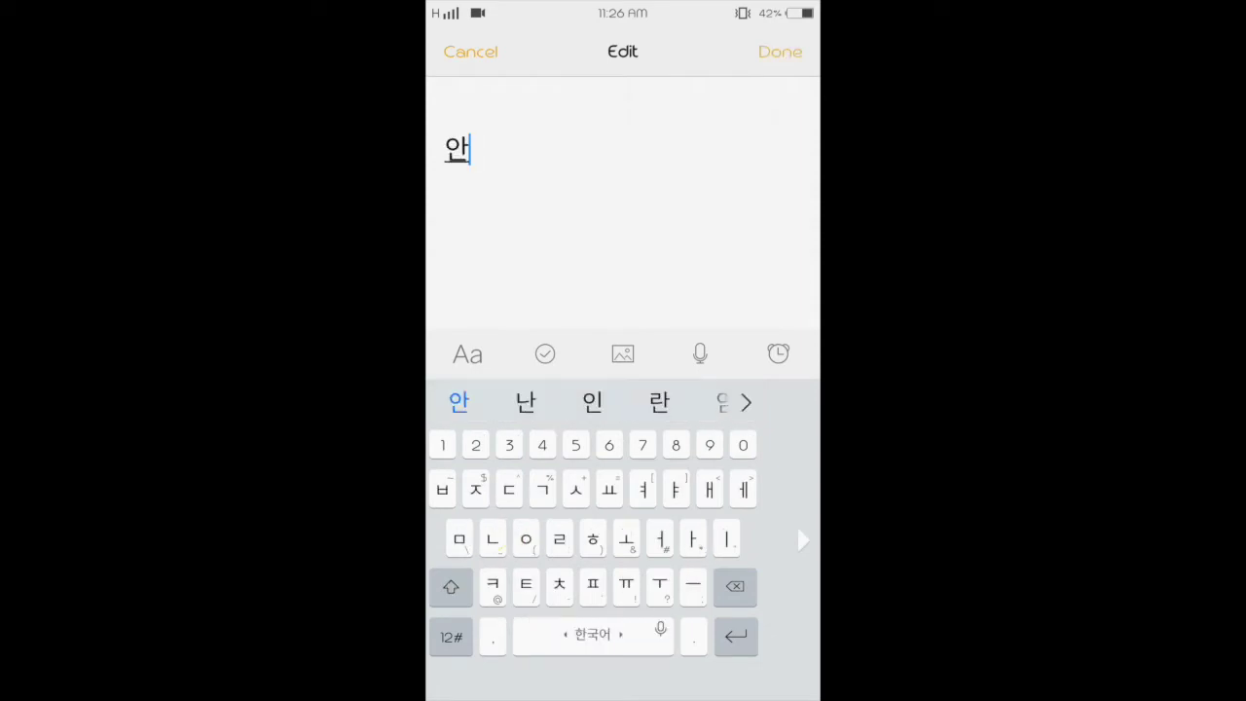
pyautogui.write('ㄴㅕㅇ')
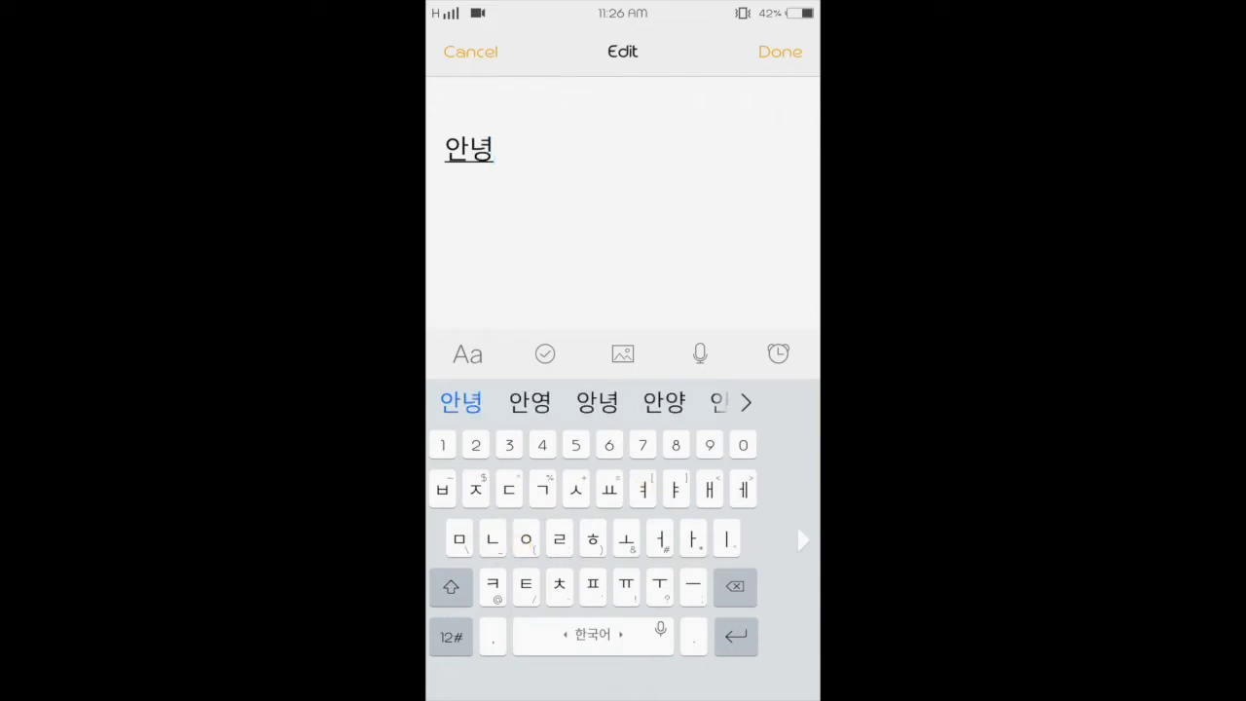
pyautogui.write('ㅎㅏ')
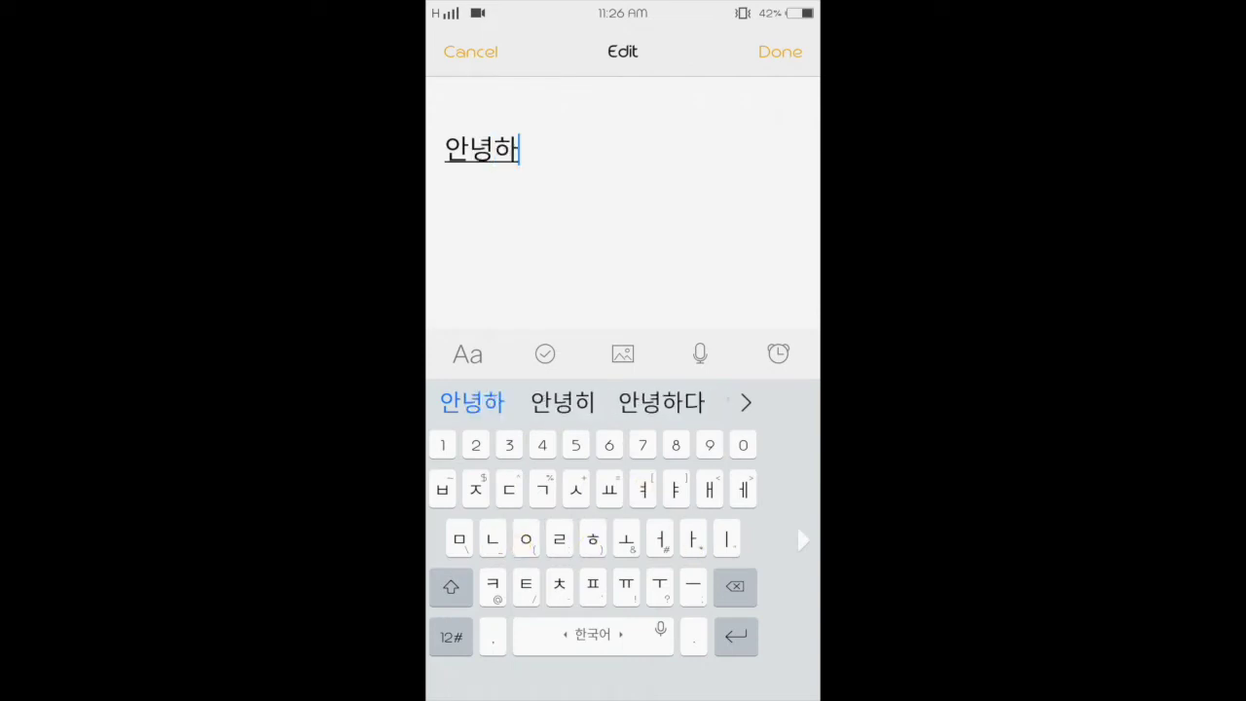
pyautogui.write('ㅅ')
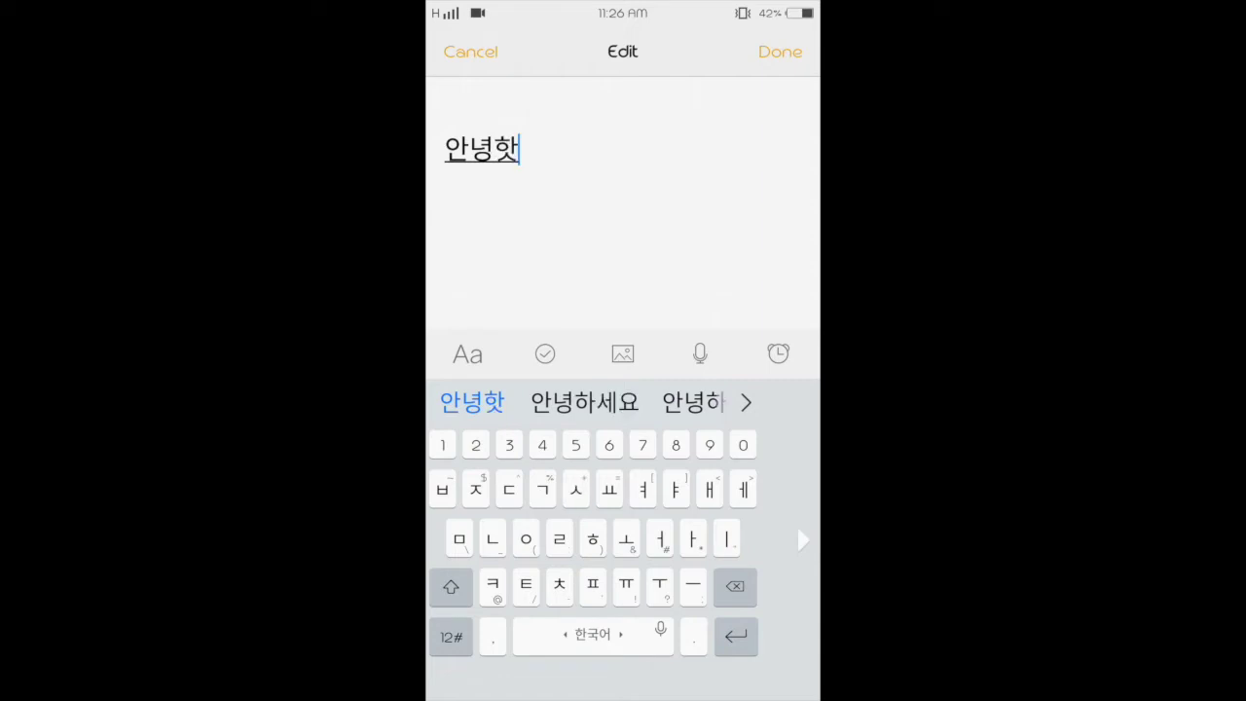
pyautogui.write('ㅔㅇㅛ')
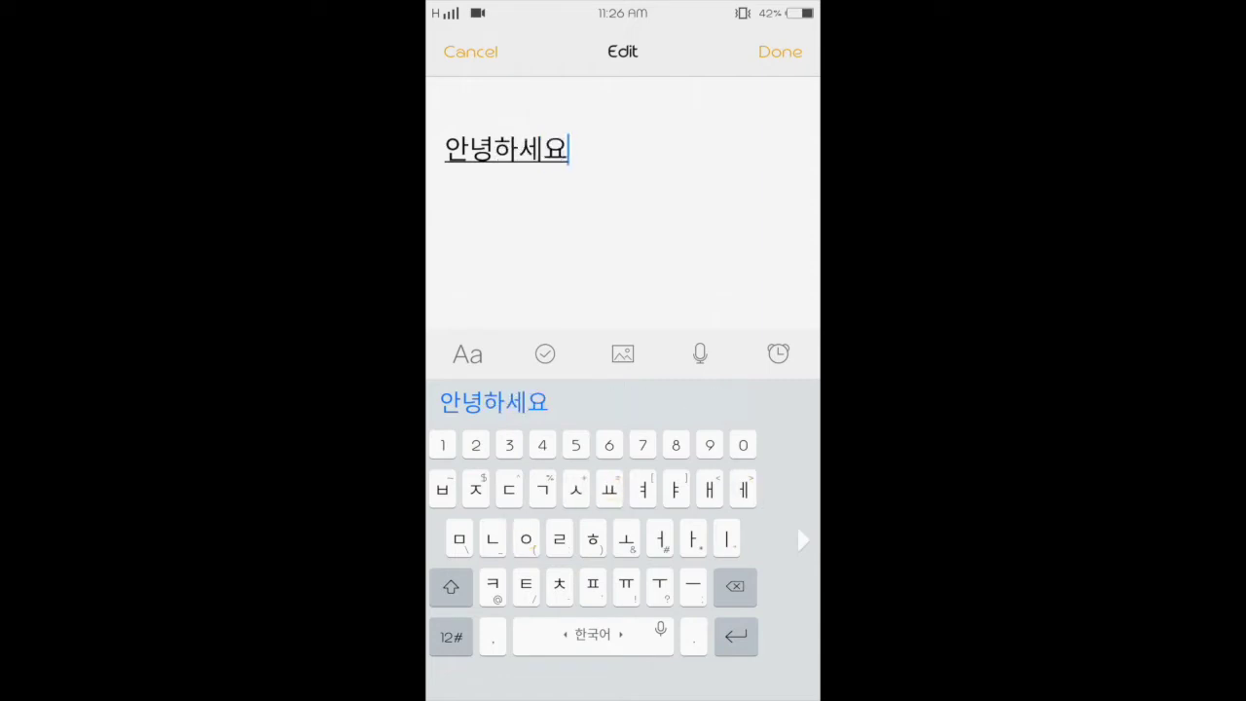
pyautogui.write('!')
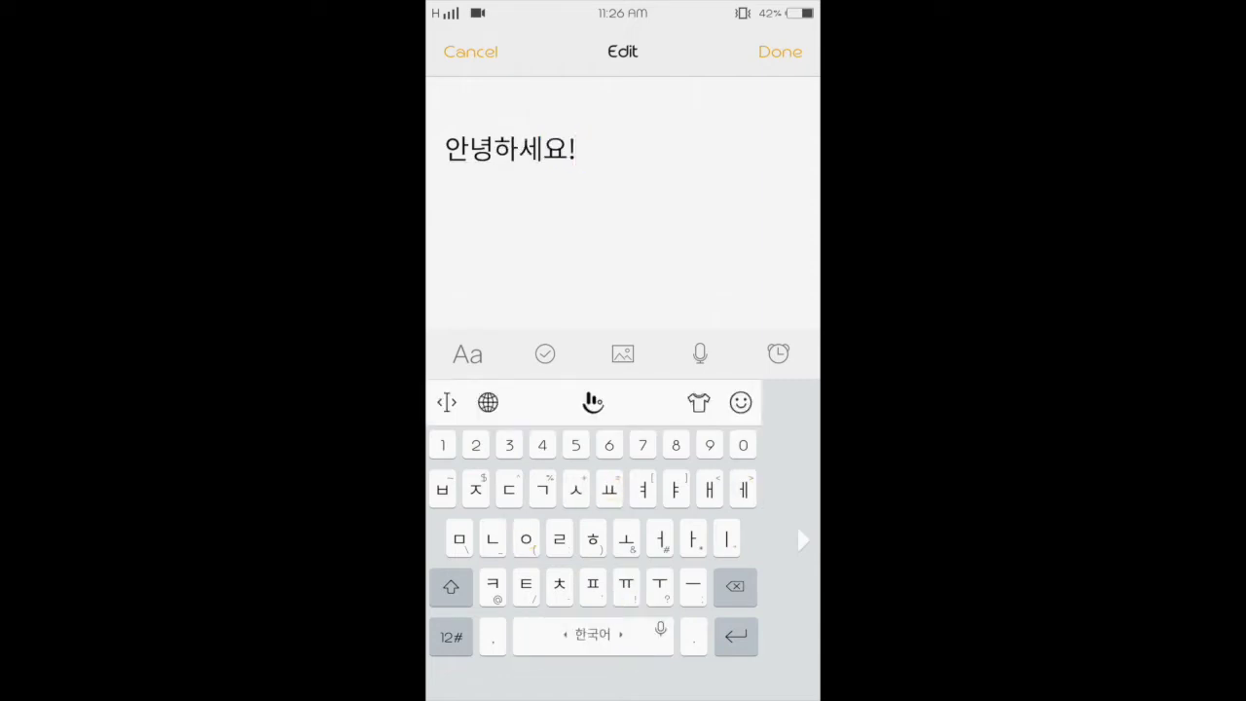
# On a new line, type 'Hi hello goodbye' in English, fixing the typo, then return to Korean
pyautogui.press('Return')
pyautogui.moveTo(575, 637); pyautogui.dragTo(624, 637)
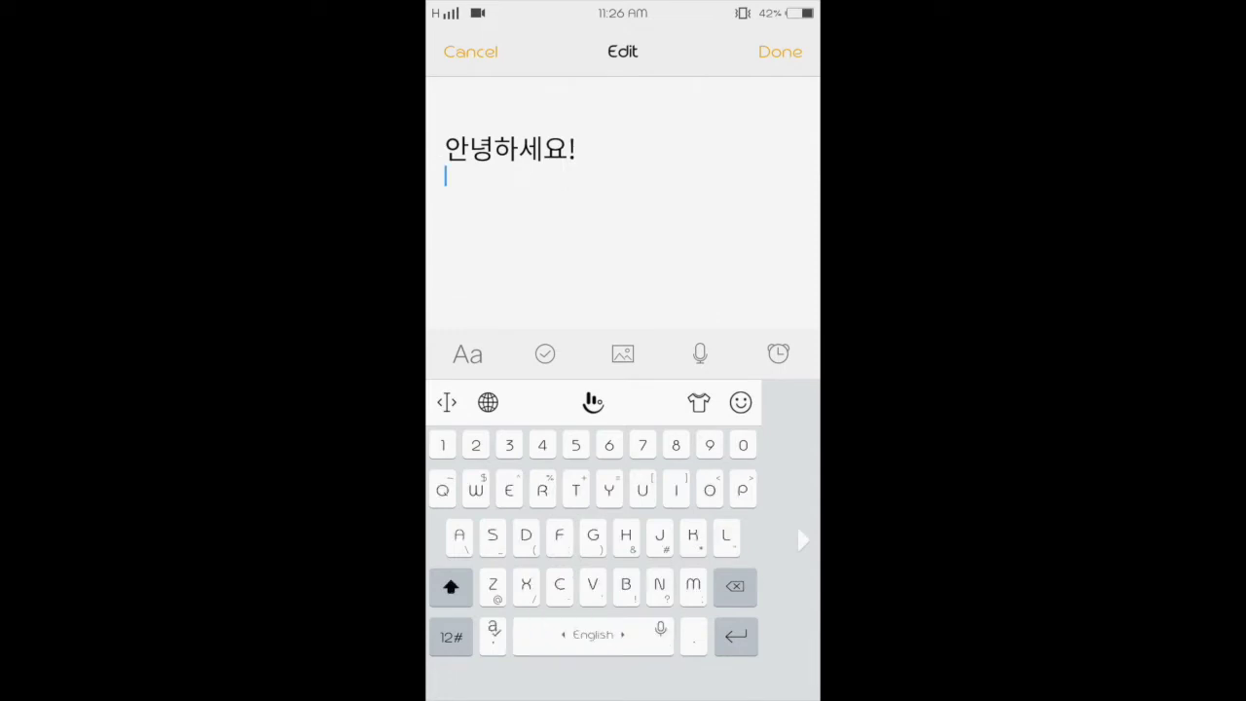
pyautogui.write('Hi hel')
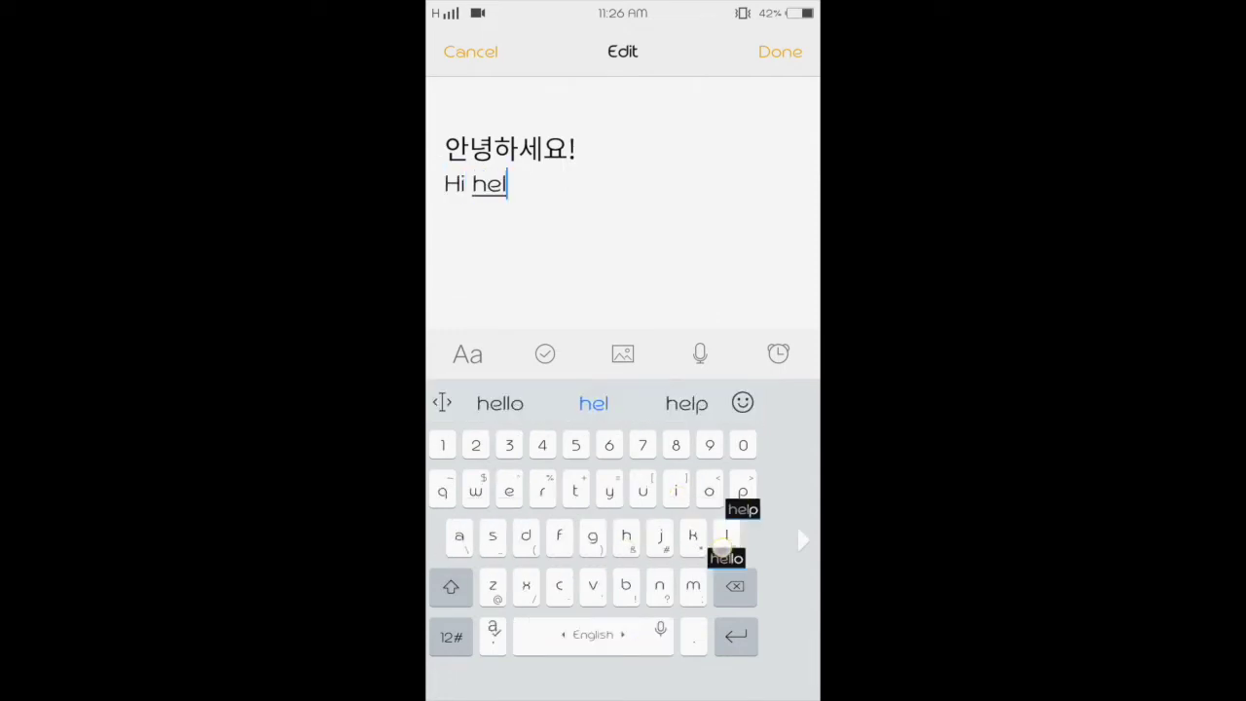
pyautogui.write('lo')
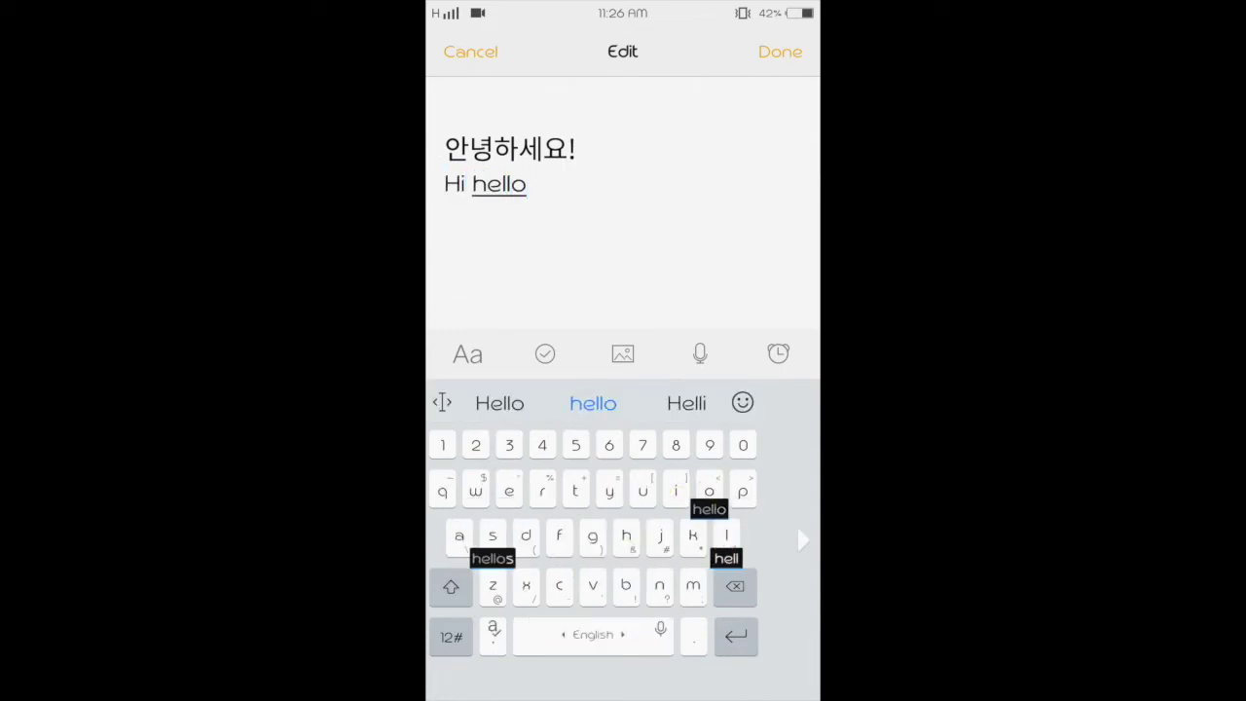
pyautogui.write(' goo')
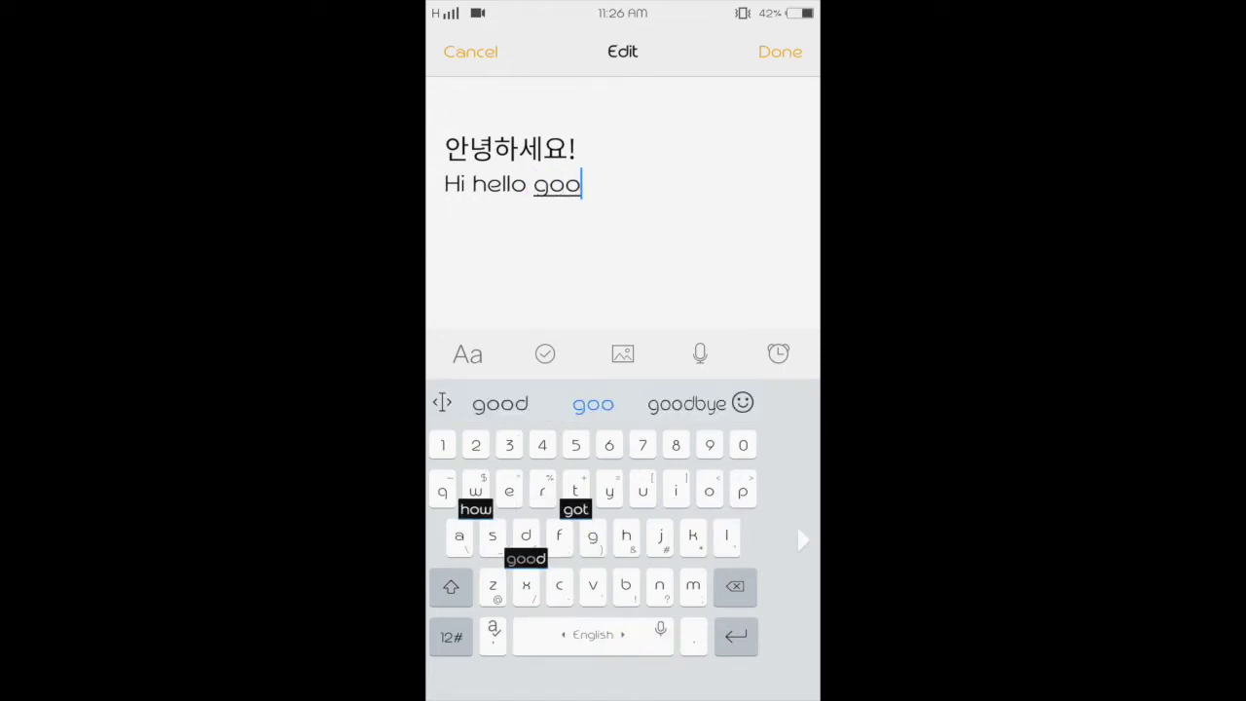
pyautogui.write('v')
pyautogui.press('BackSpace')
pyautogui.write('db')
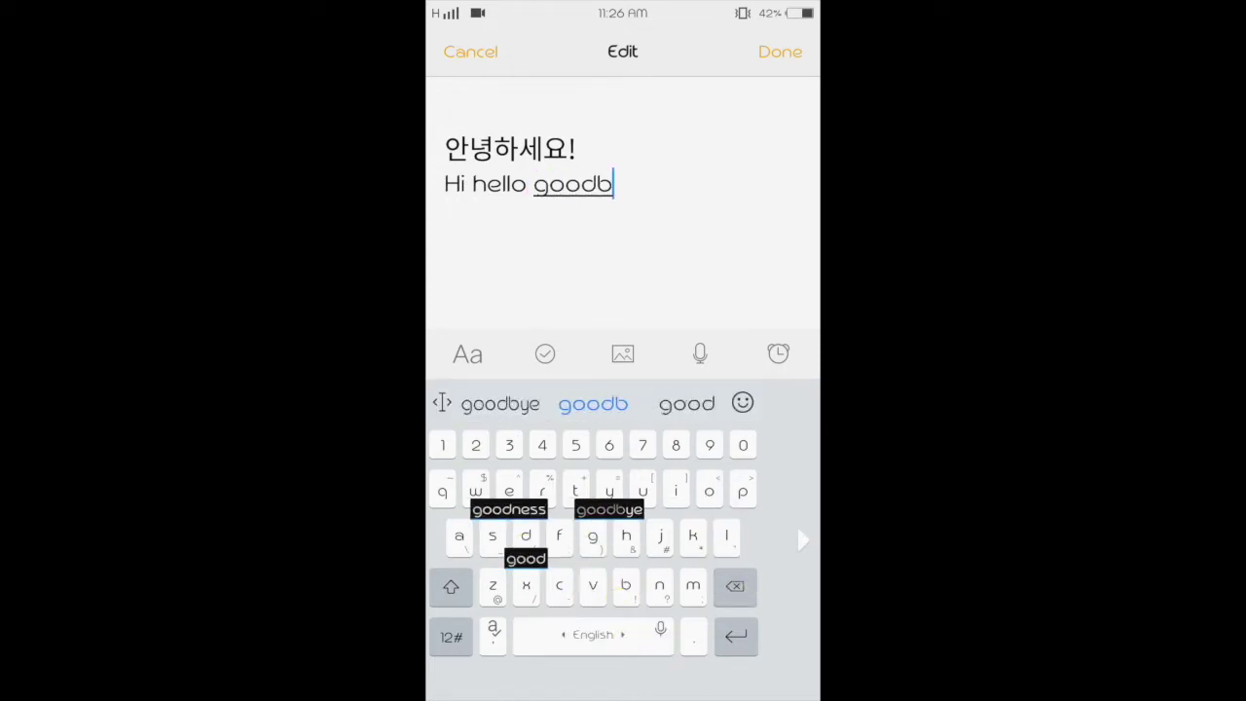
pyautogui.write('ye')
pyautogui.press('Return')
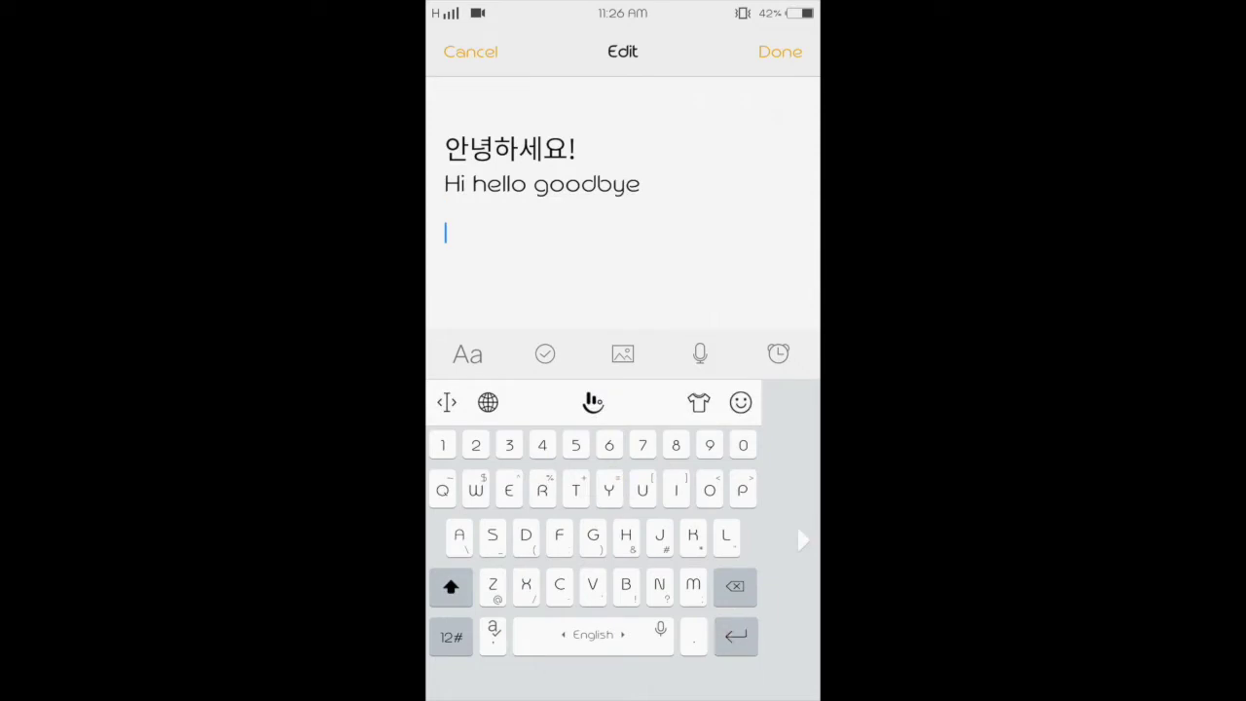
pyautogui.click(587, 640)
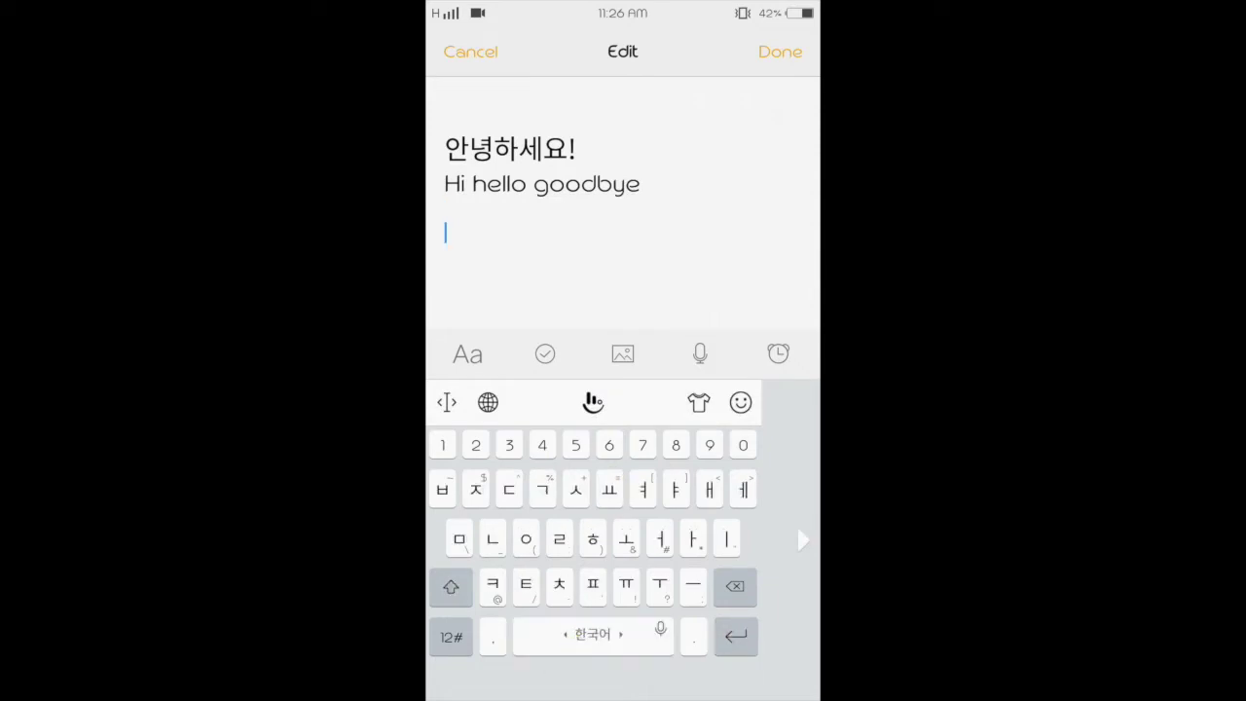
# Type 반갑습니다. on the empty line, then switch input back to English
pyautogui.write('ㅂㅏㄴ')
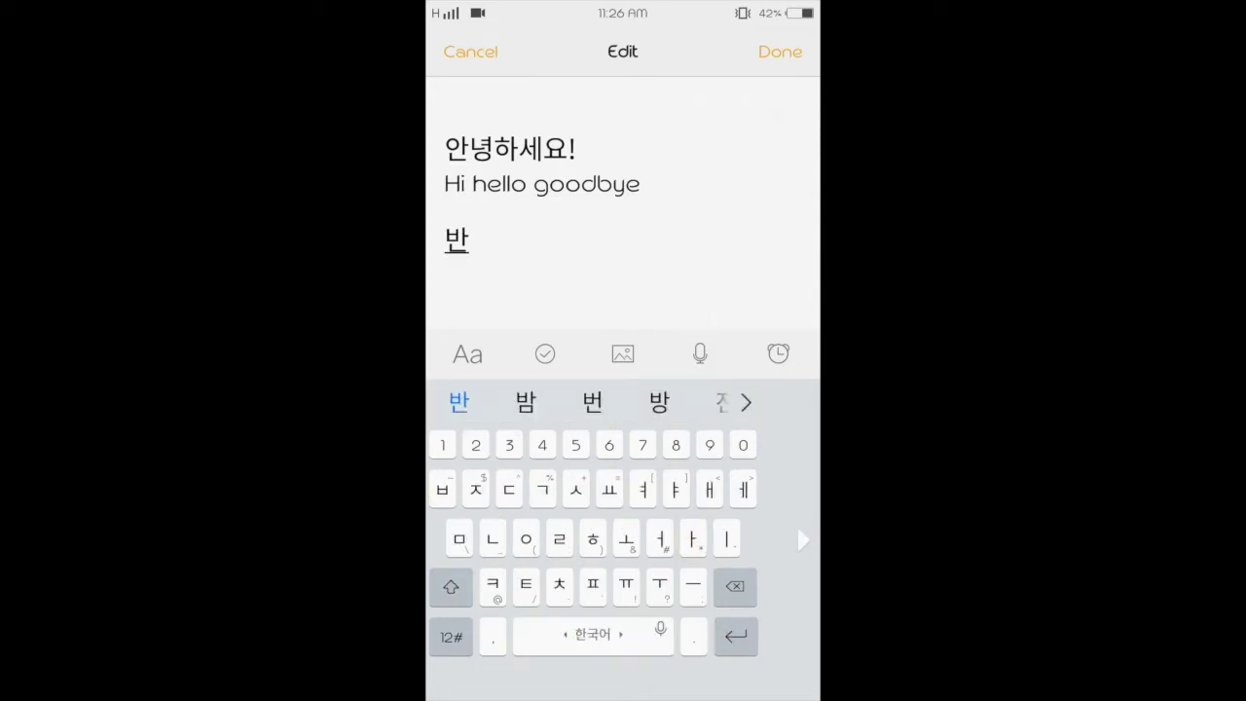
pyautogui.write('ㄱㅏㅂ')
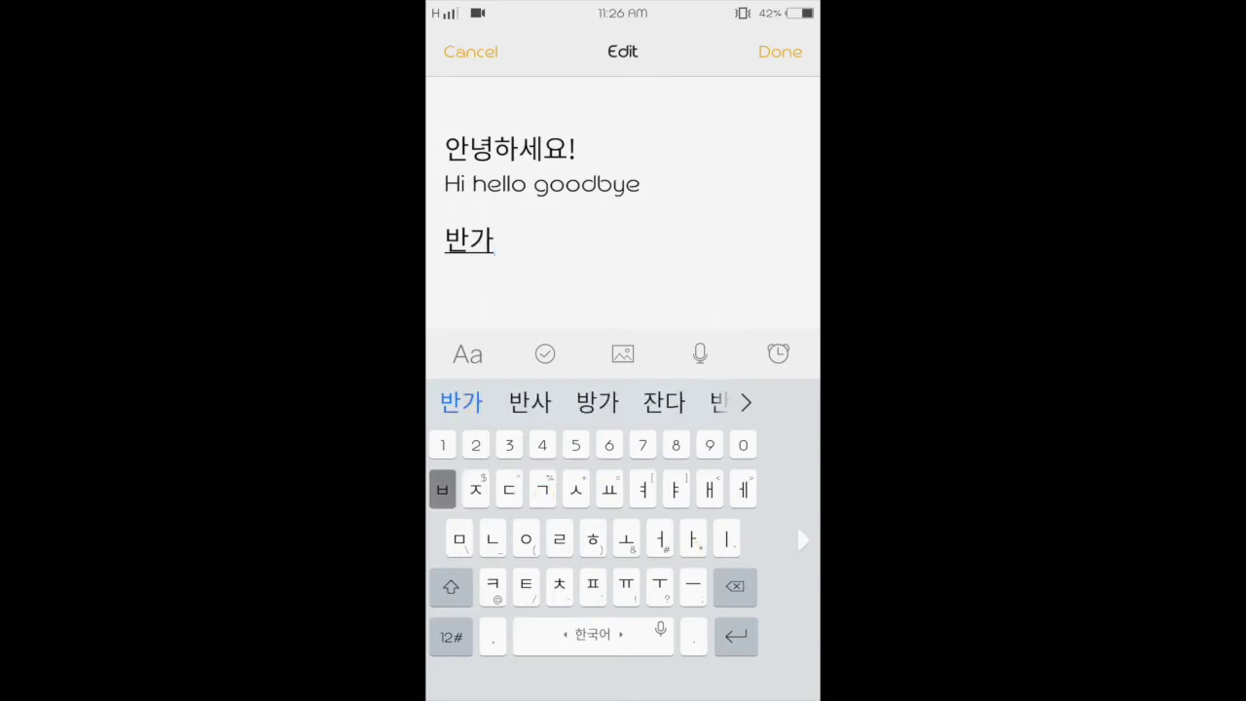
pyautogui.write('ㅅㅡ')
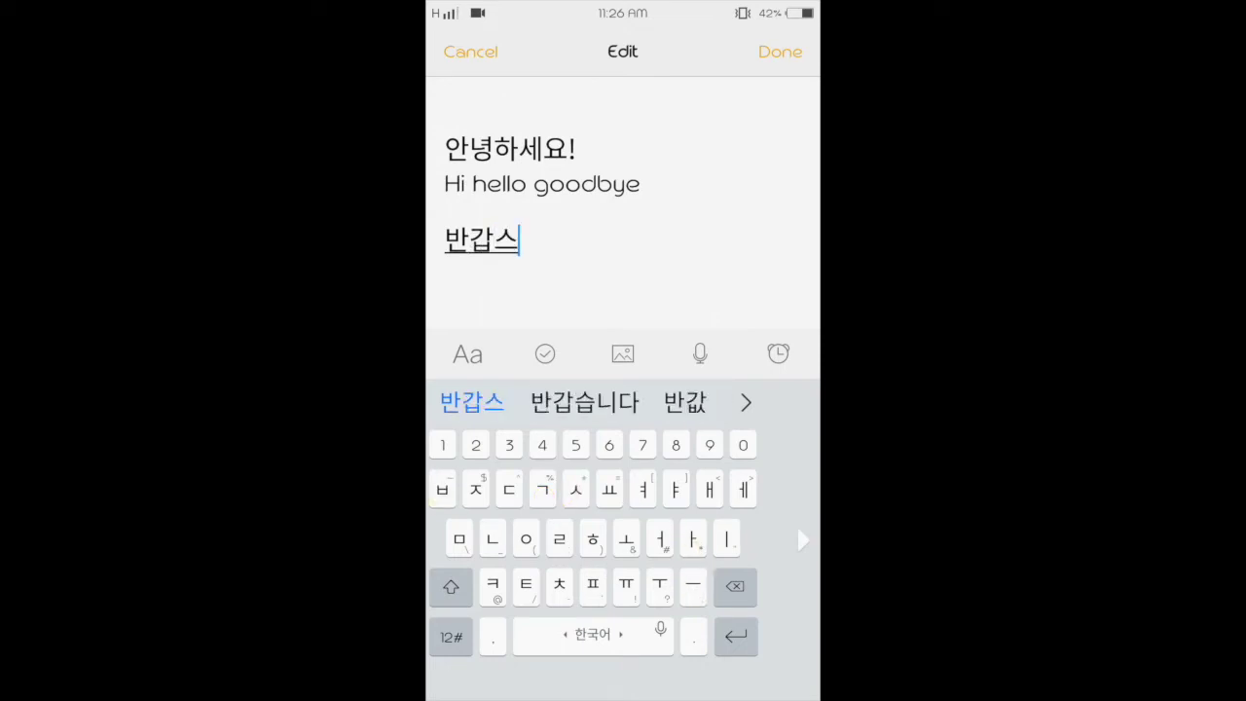
pyautogui.write('ㅂ')
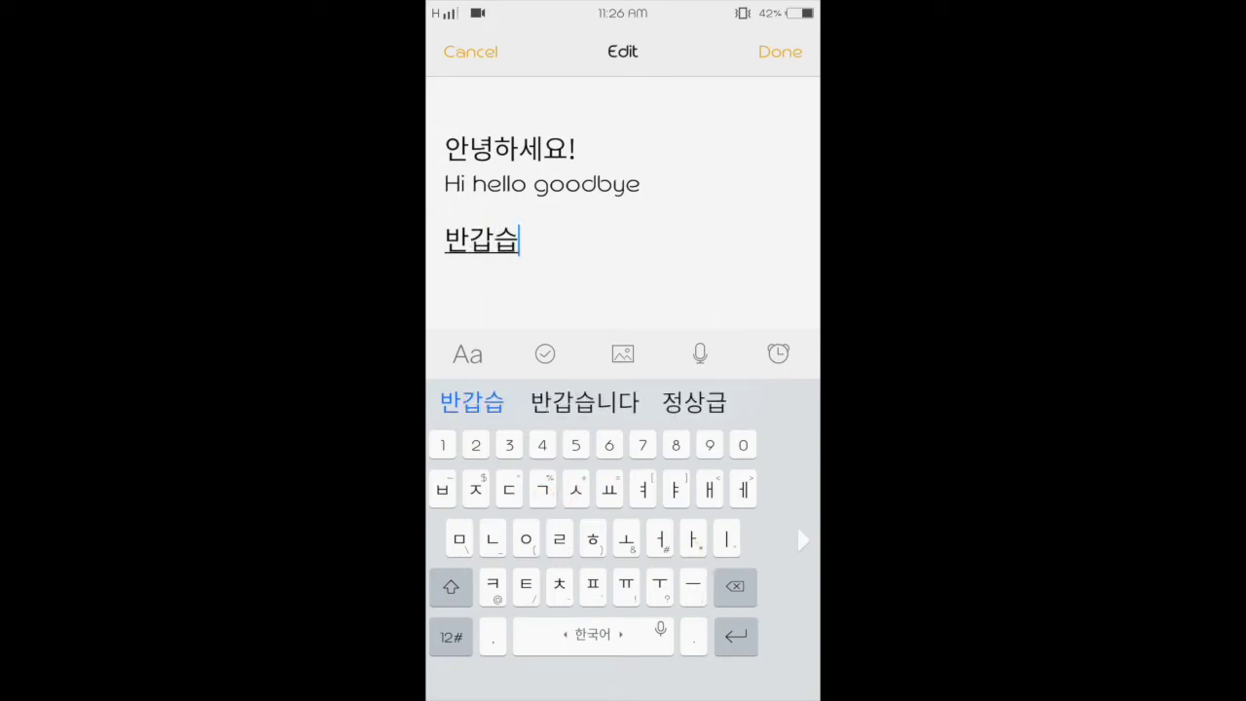
pyautogui.write('ㄴㅣ')
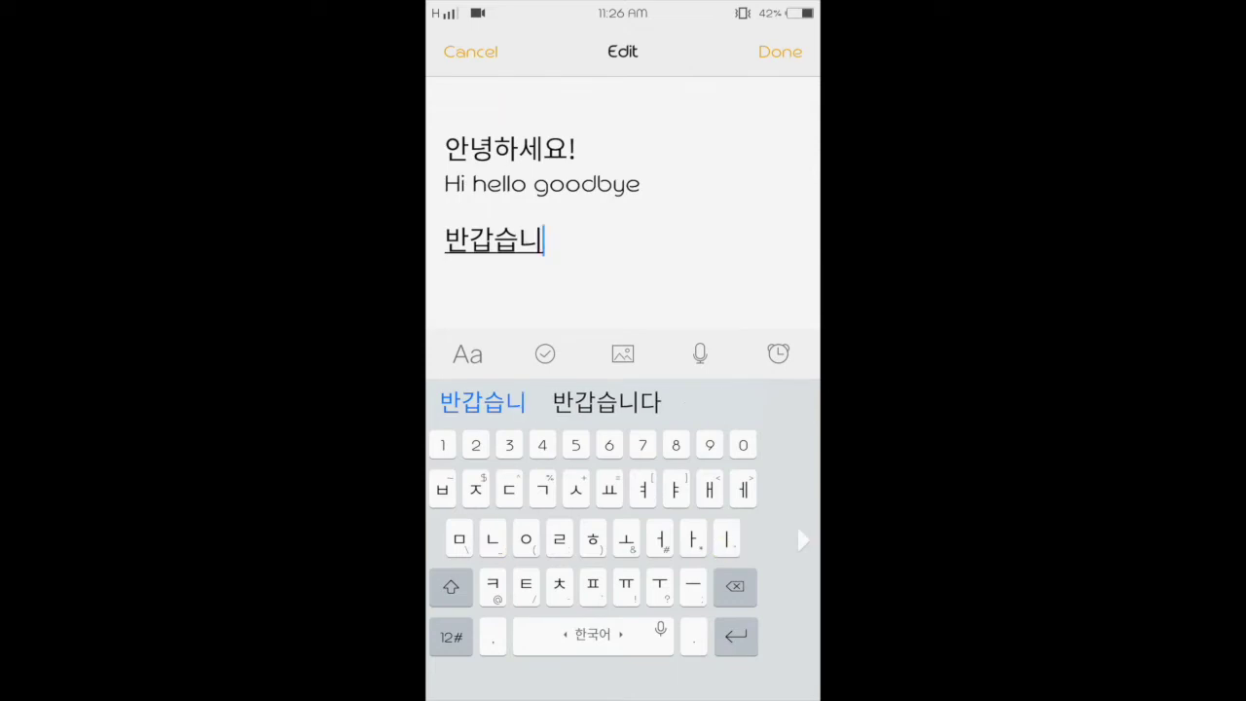
pyautogui.write('ㄷㅏ')
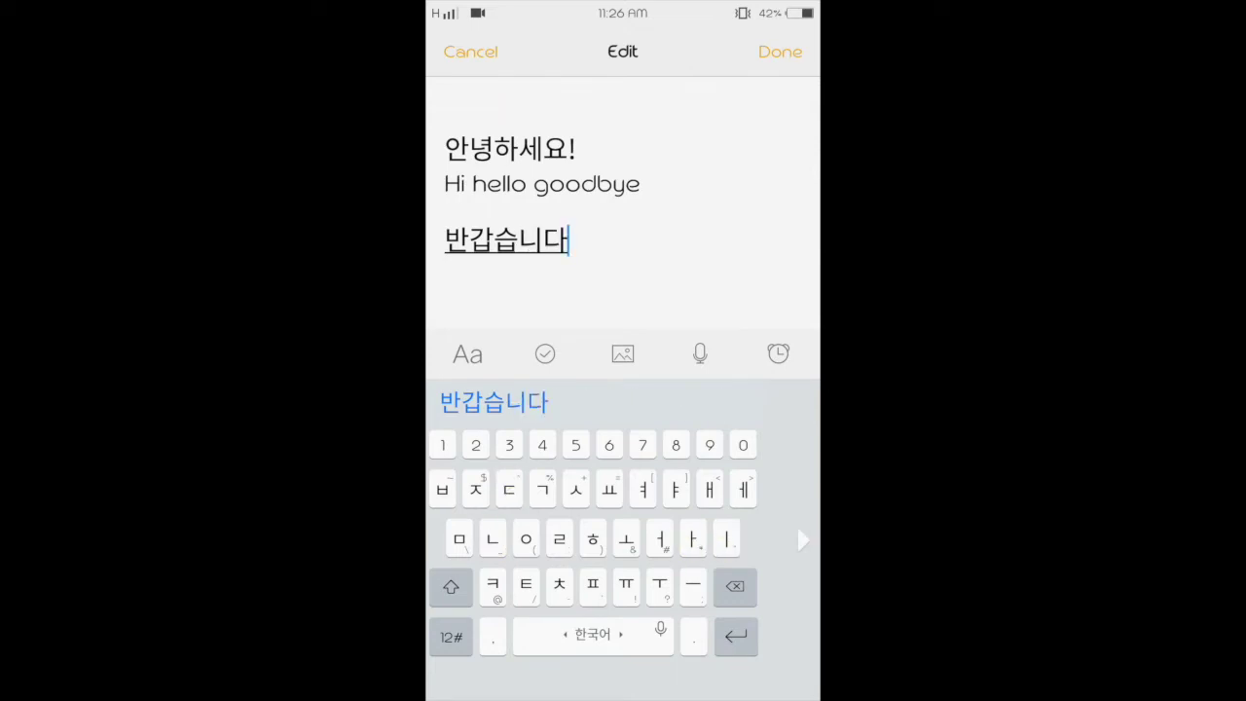
pyautogui.write('.')
pyautogui.press('Return')
# Type 'Nice to meet you.' below 반갑습니다. and start a new line
pyautogui.press('super+space')
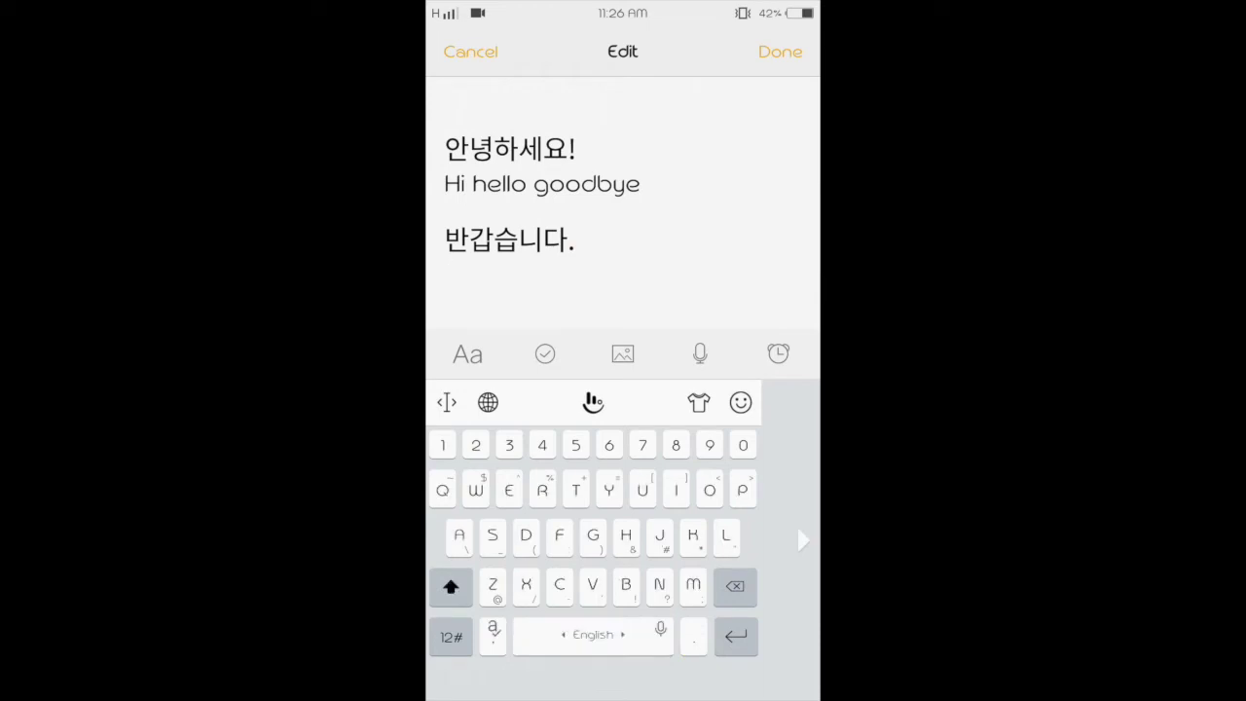
pyautogui.write('Nice to ')
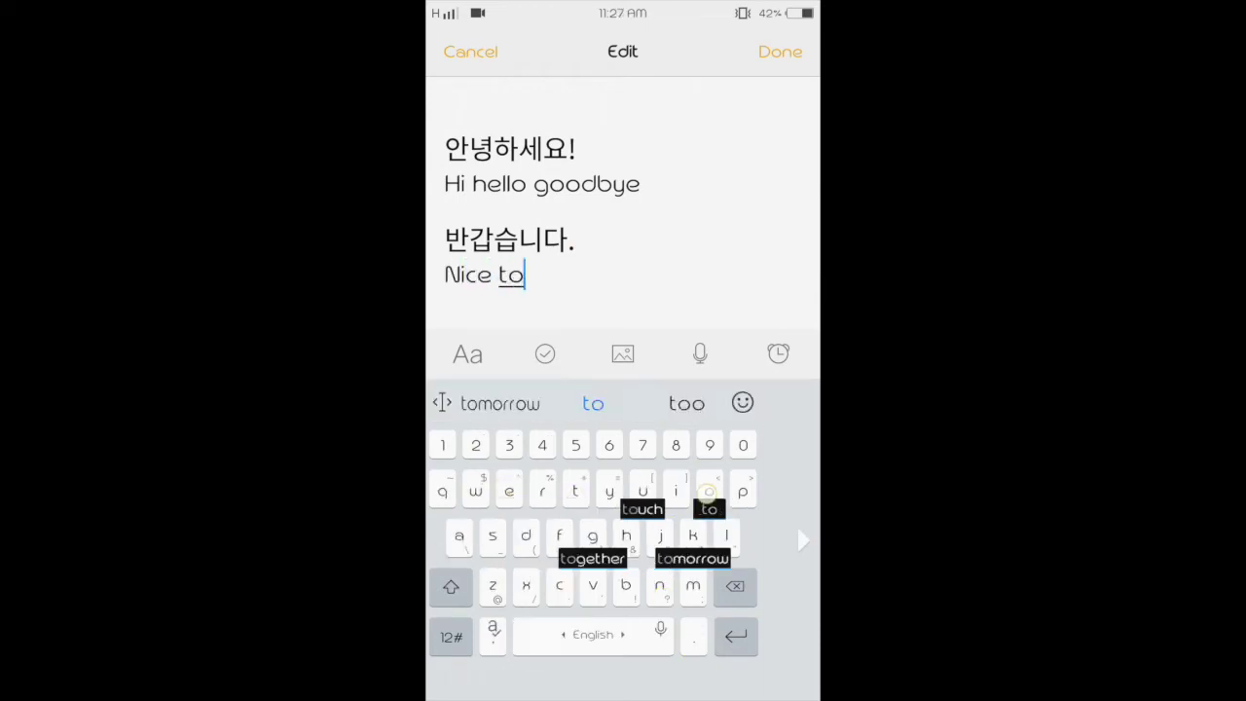
pyautogui.write('meet ')
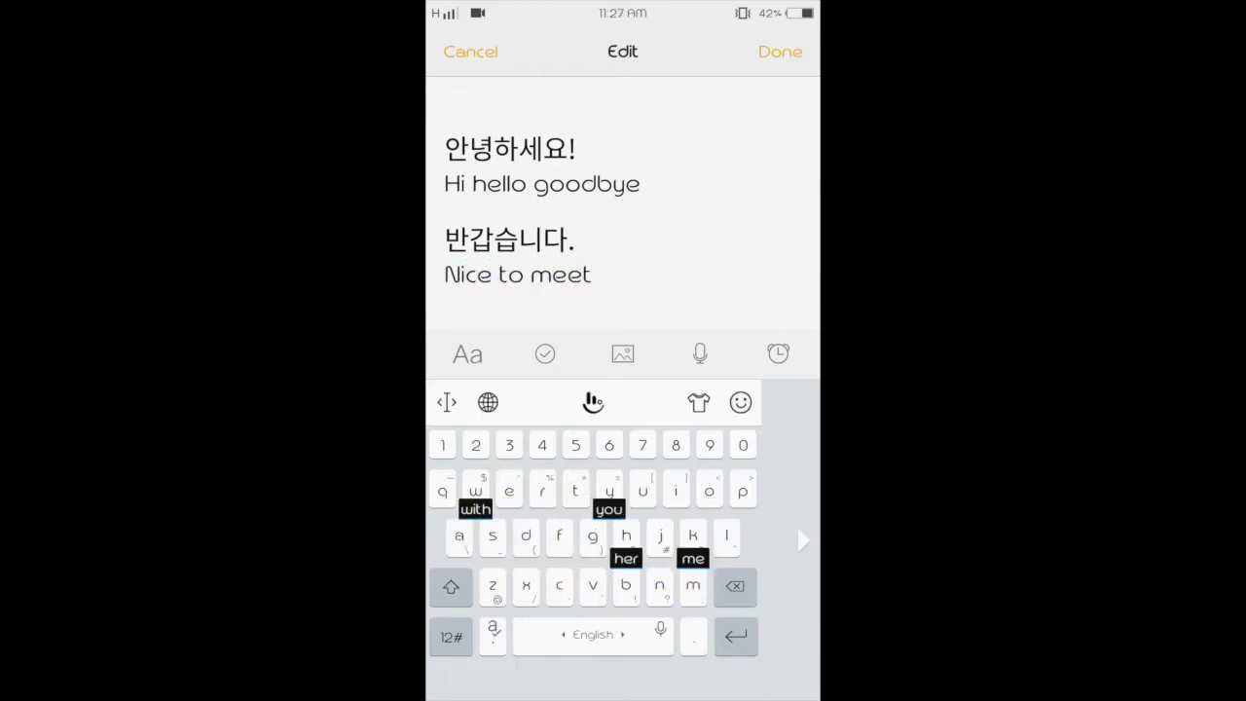
pyautogui.write('you.')
pyautogui.press('Return')
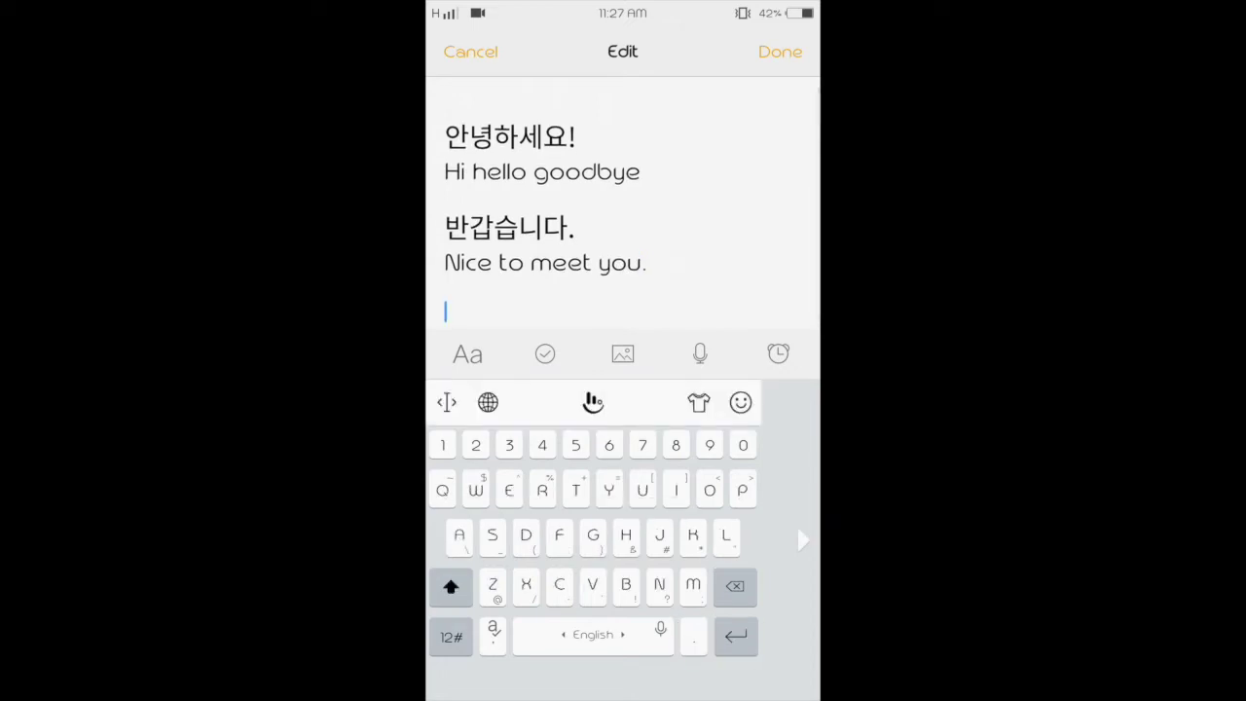
# Switch to Korean, type 오빠 사랑해요. on the new line, and start another line
pyautogui.click(593, 635)
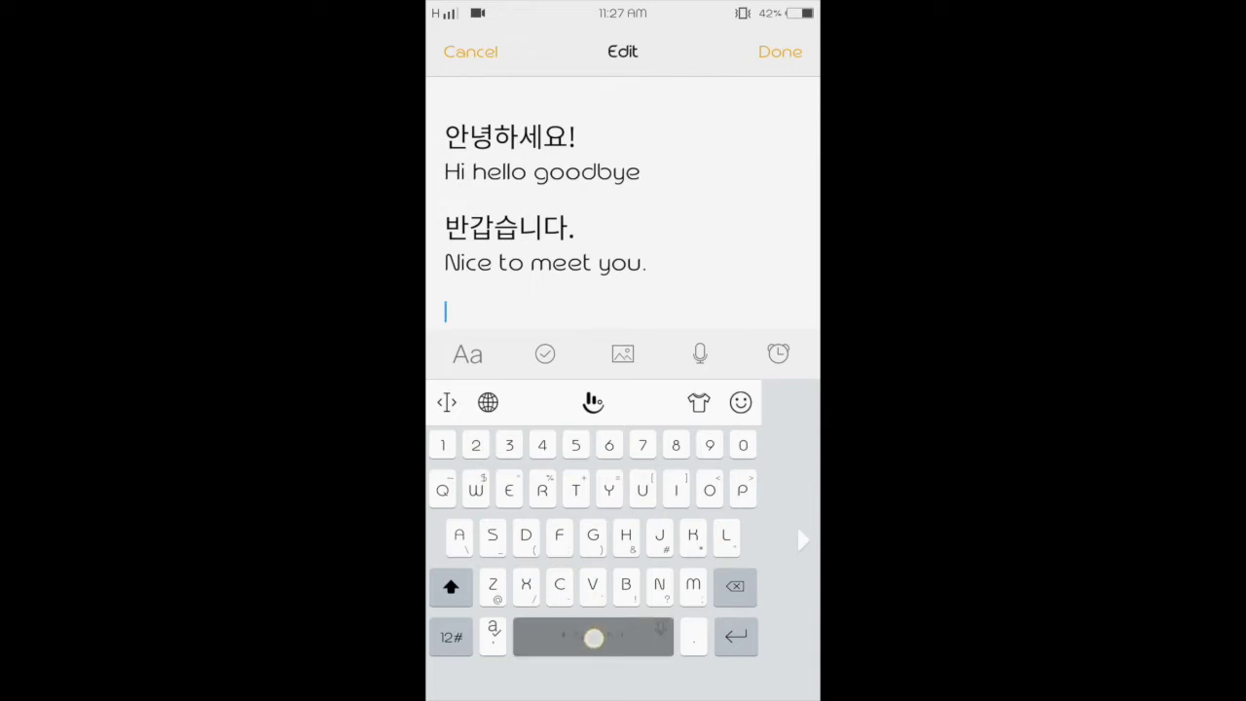
pyautogui.write('ㅇ')
pyautogui.click(626, 545)
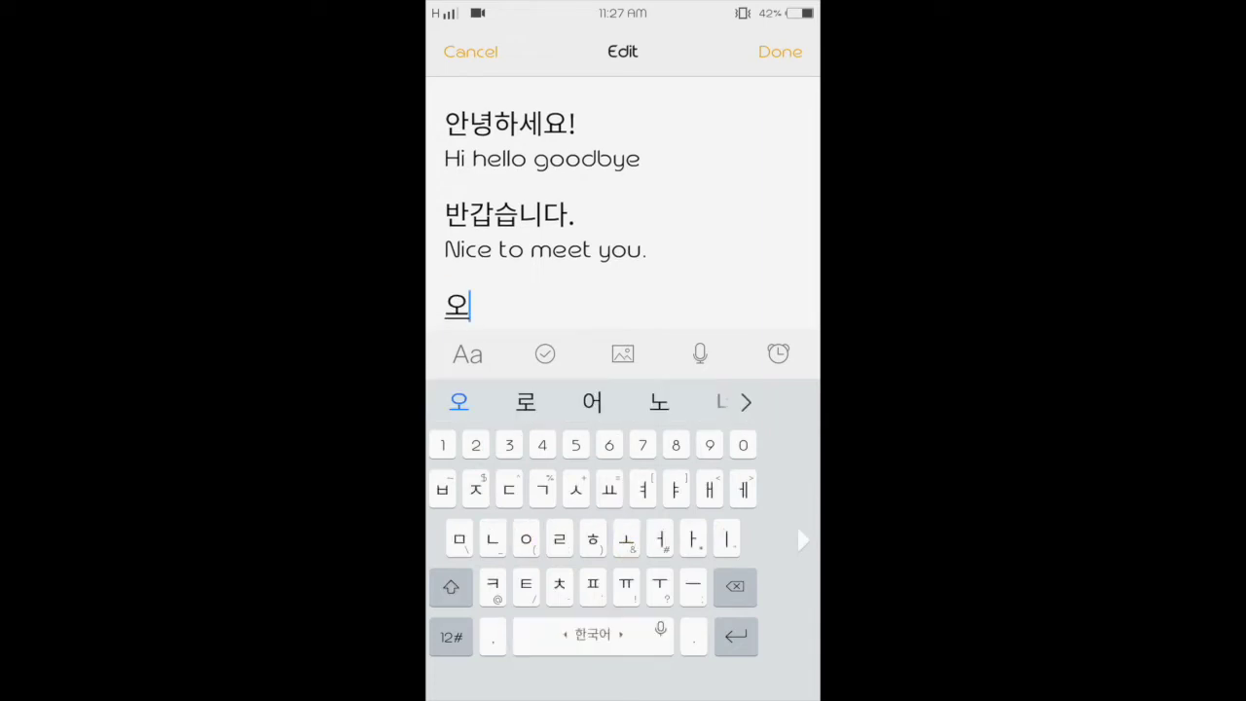
pyautogui.write('ㅃ')
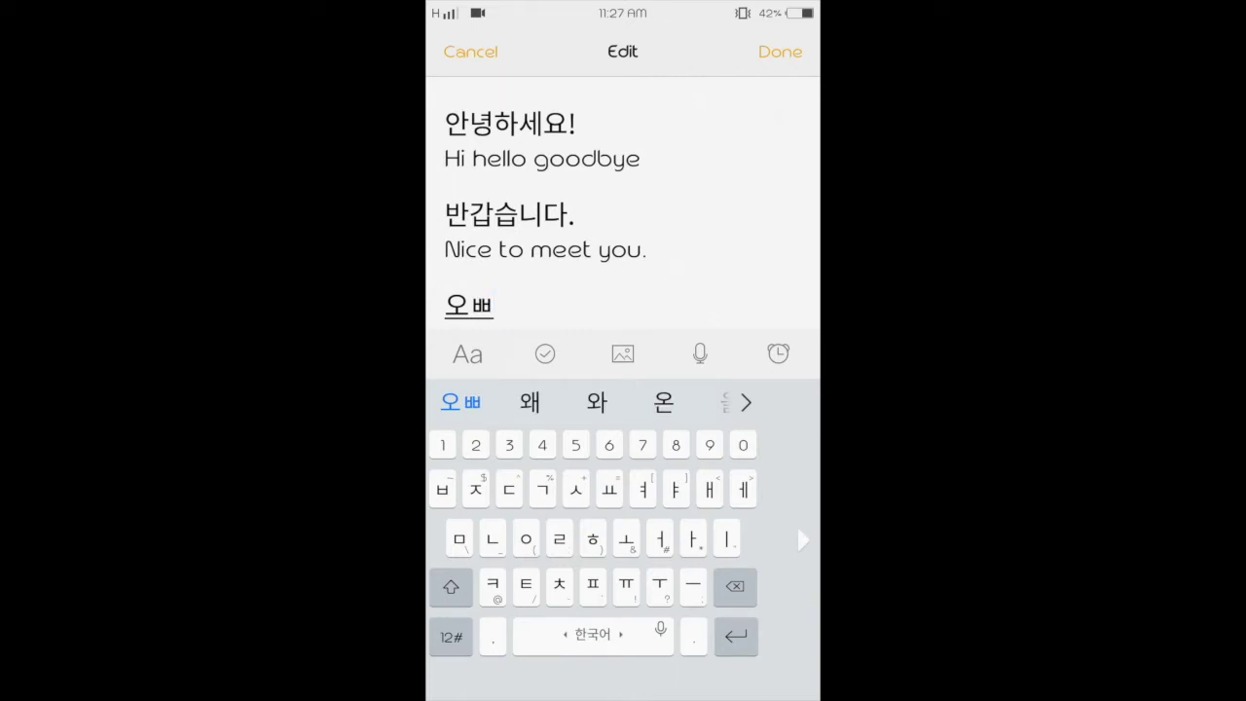
pyautogui.write('ㅏ')
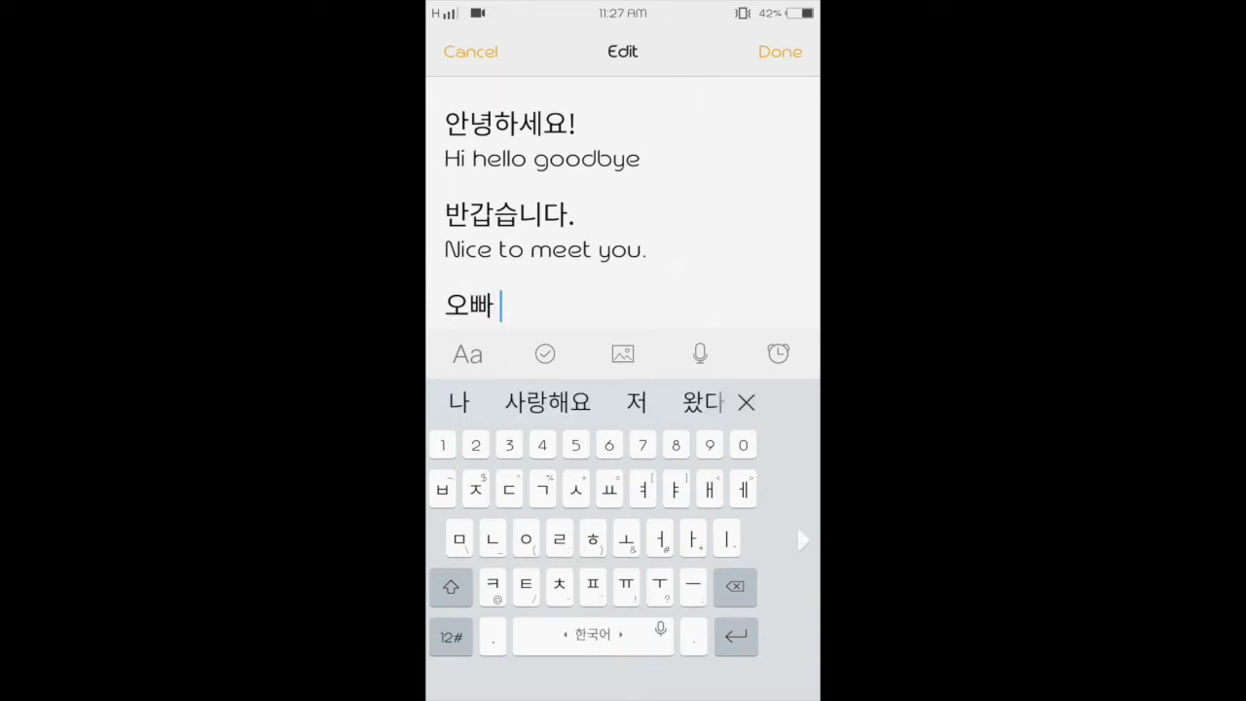
pyautogui.write(' ㅅㅏ')
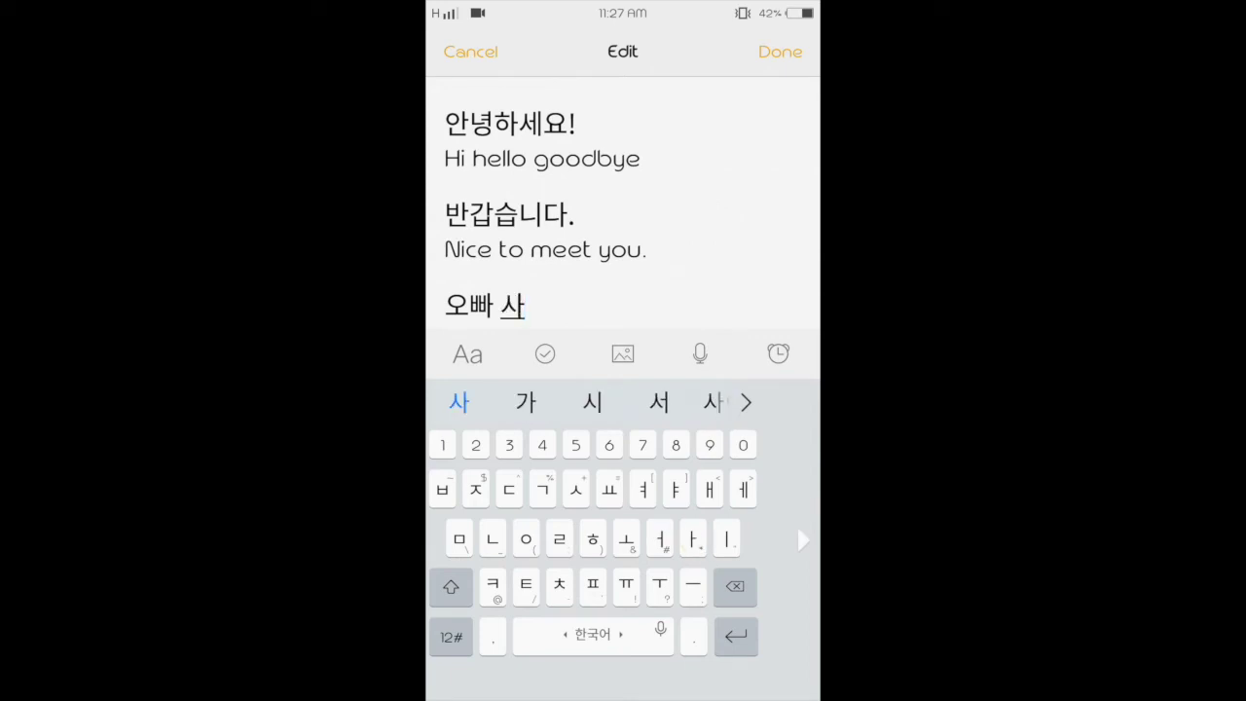
pyautogui.write('ㄹㅏ')
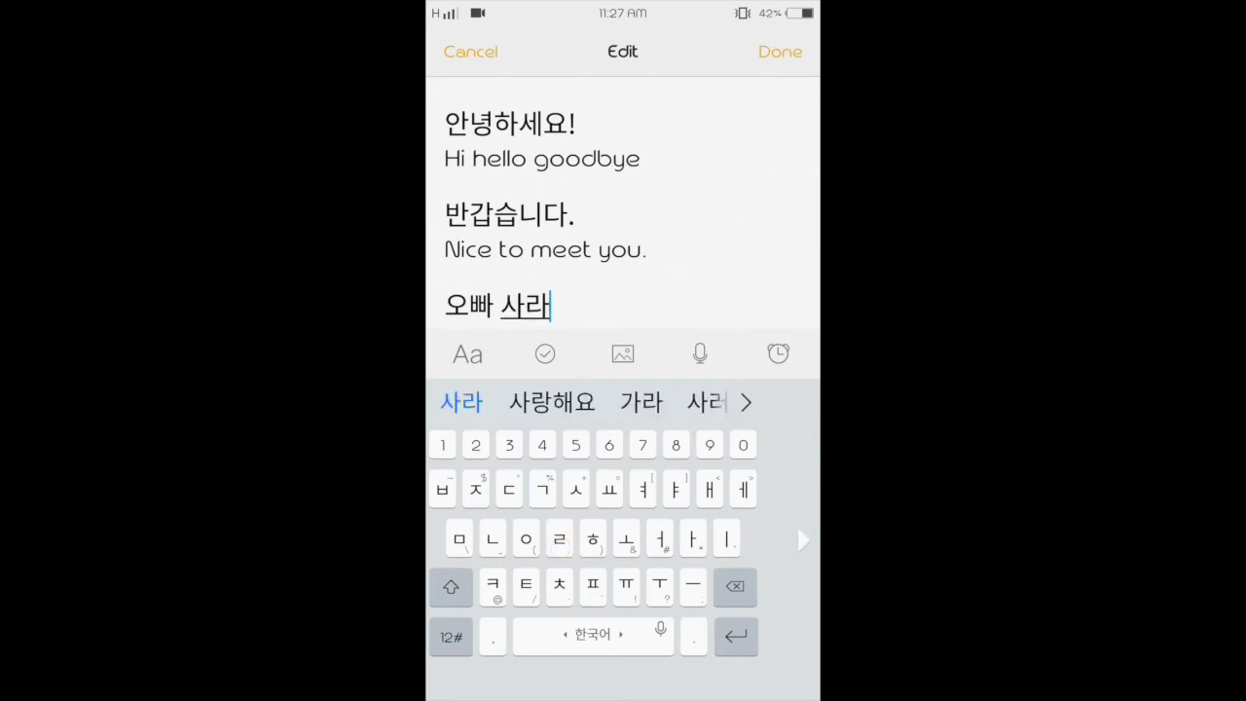
pyautogui.write('ㅇ')
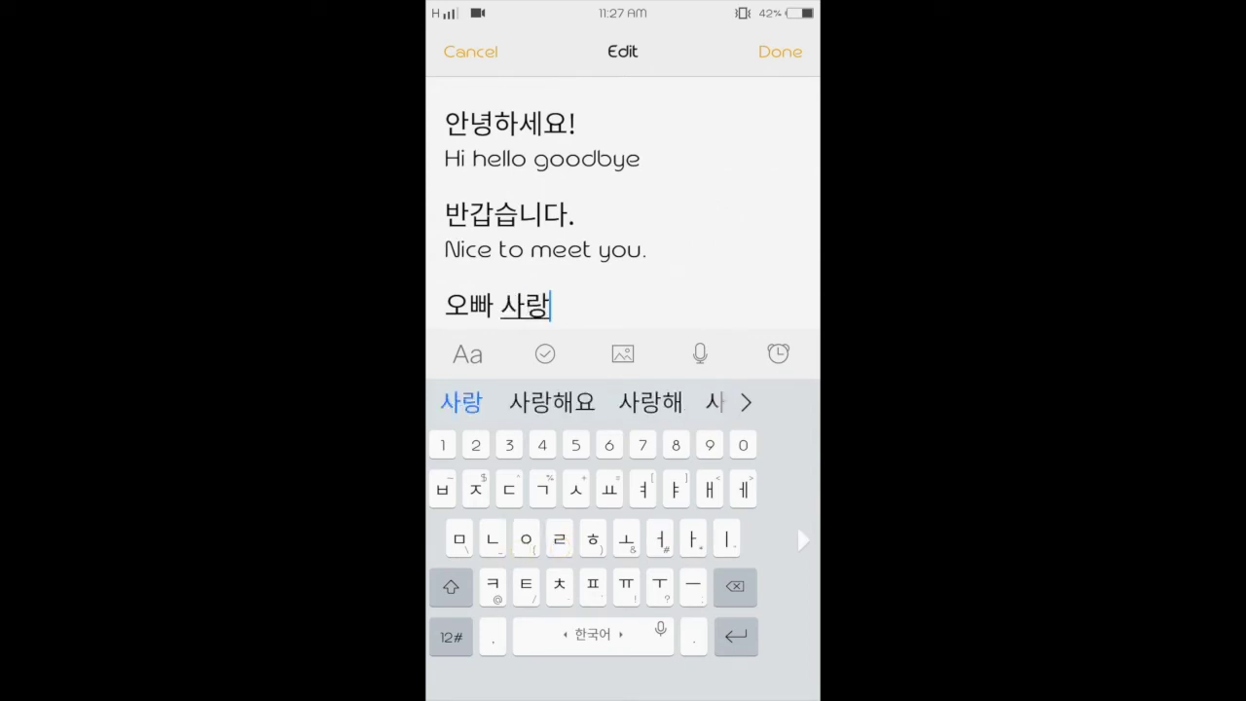
pyautogui.write('ㅎㅐ')
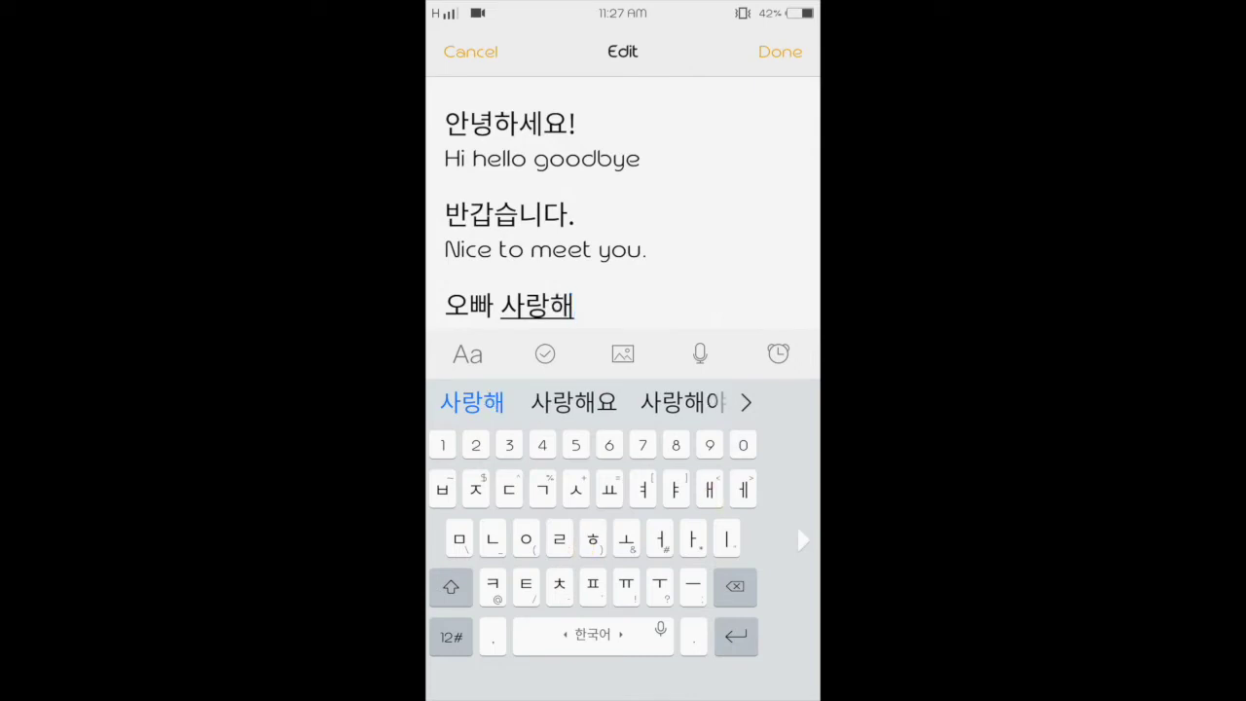
pyautogui.write('ㅇㅛ')
pyautogui.write('.')
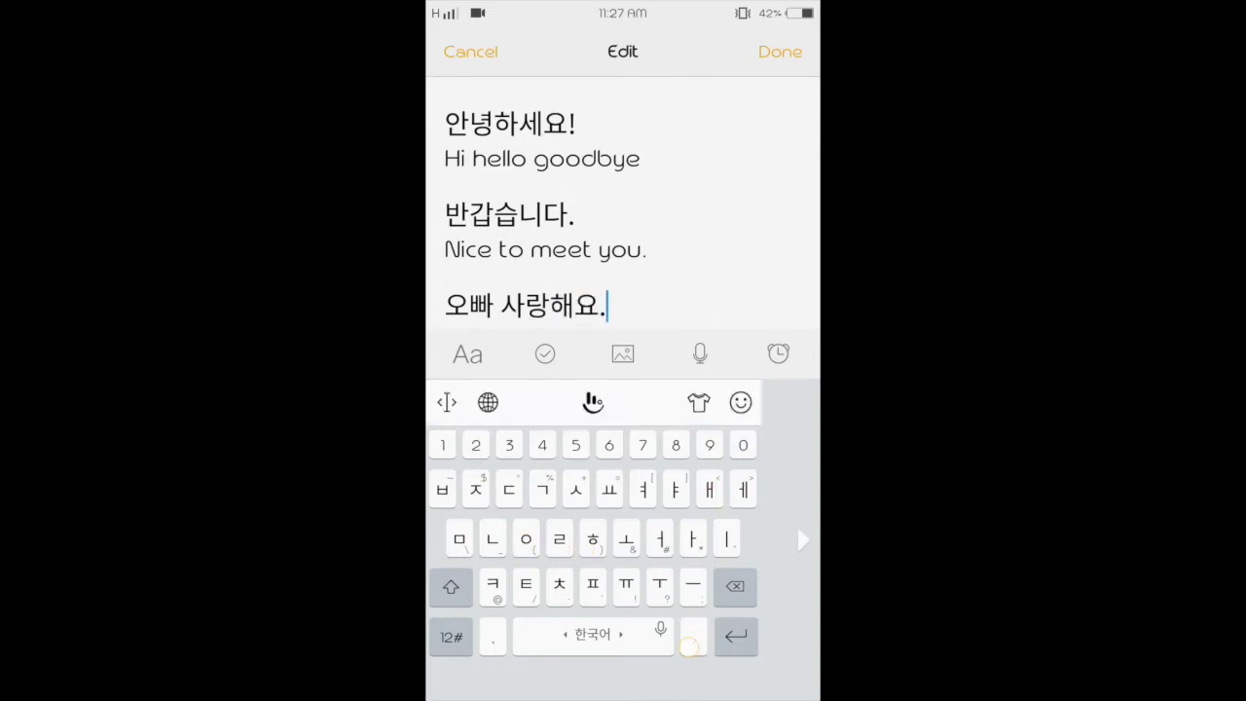
pyautogui.press('Return')
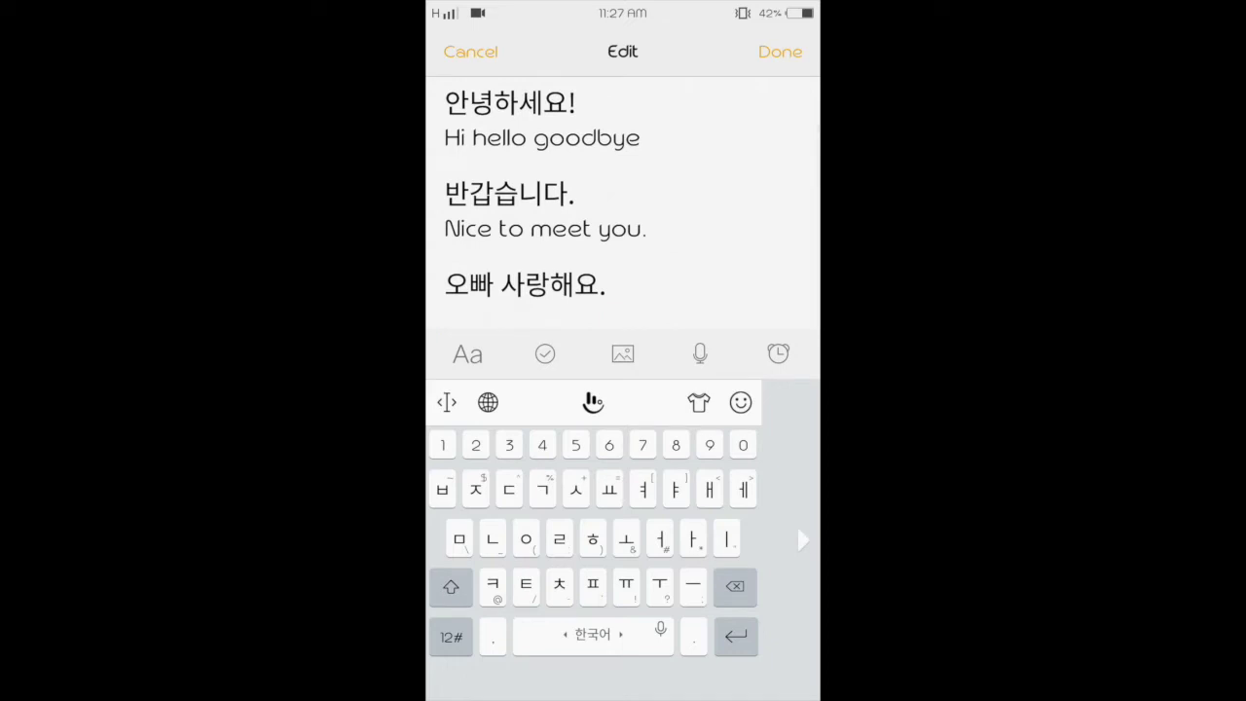
# Type 'Boyfriend I love you.' under 오빠 사랑해요, correcting the 'Boyfrienf' typo
pyautogui.write('B')
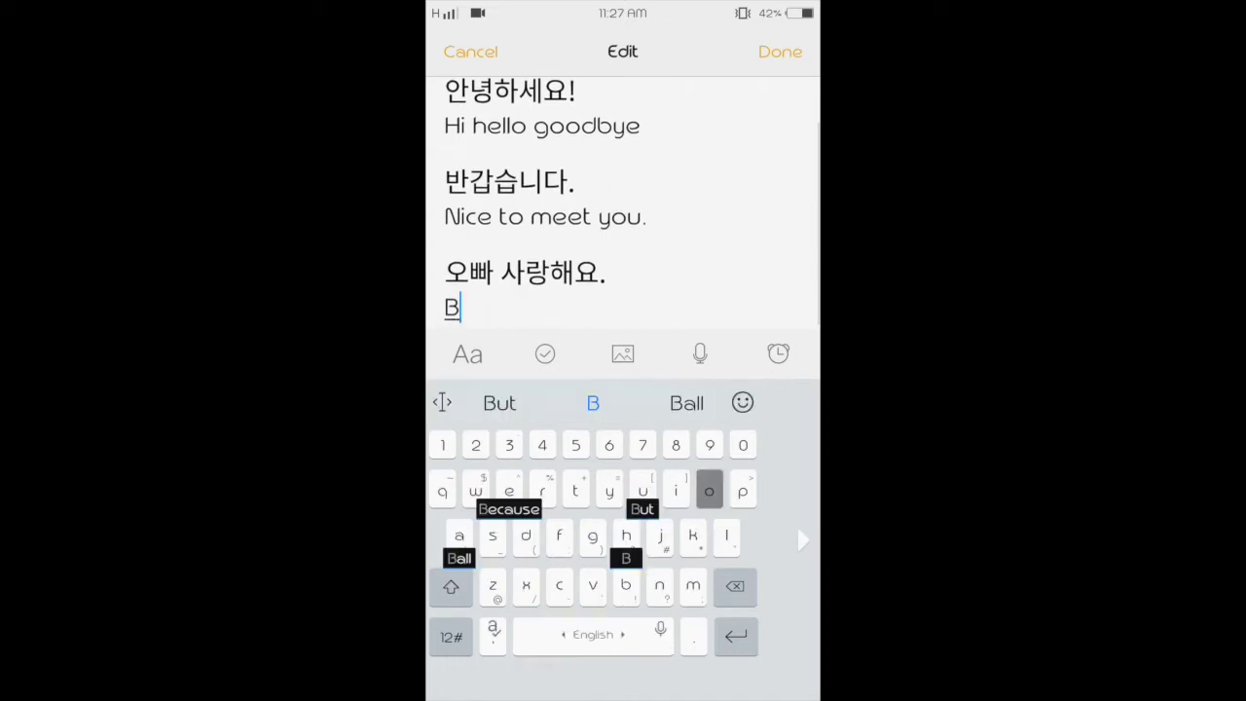
pyautogui.write('oyfrienf')
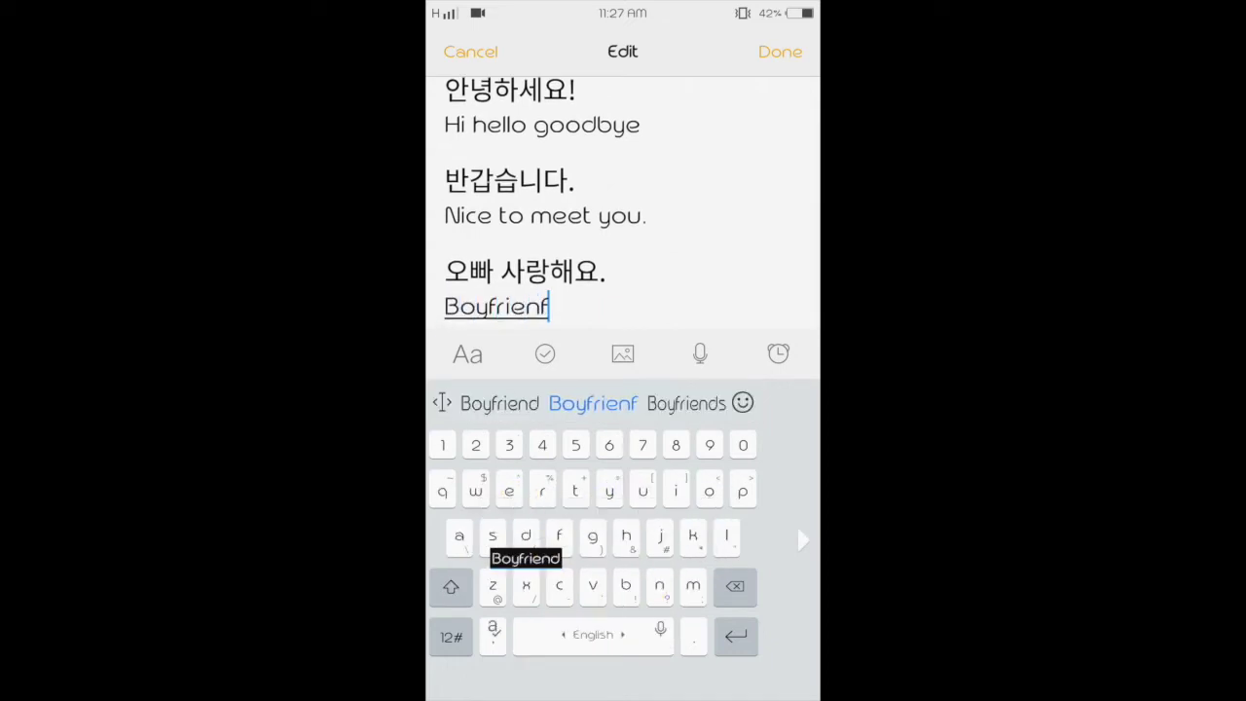
pyautogui.press('BackSpace')
pyautogui.write('d')
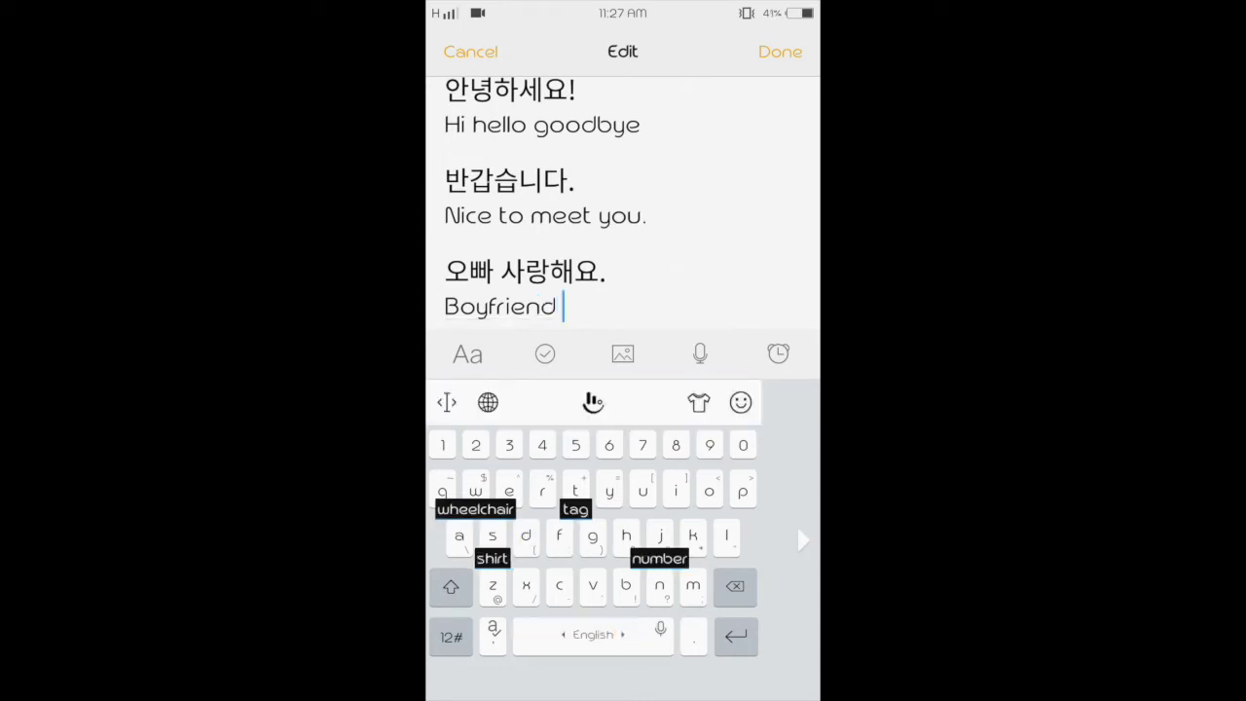
pyautogui.write(' I lov')
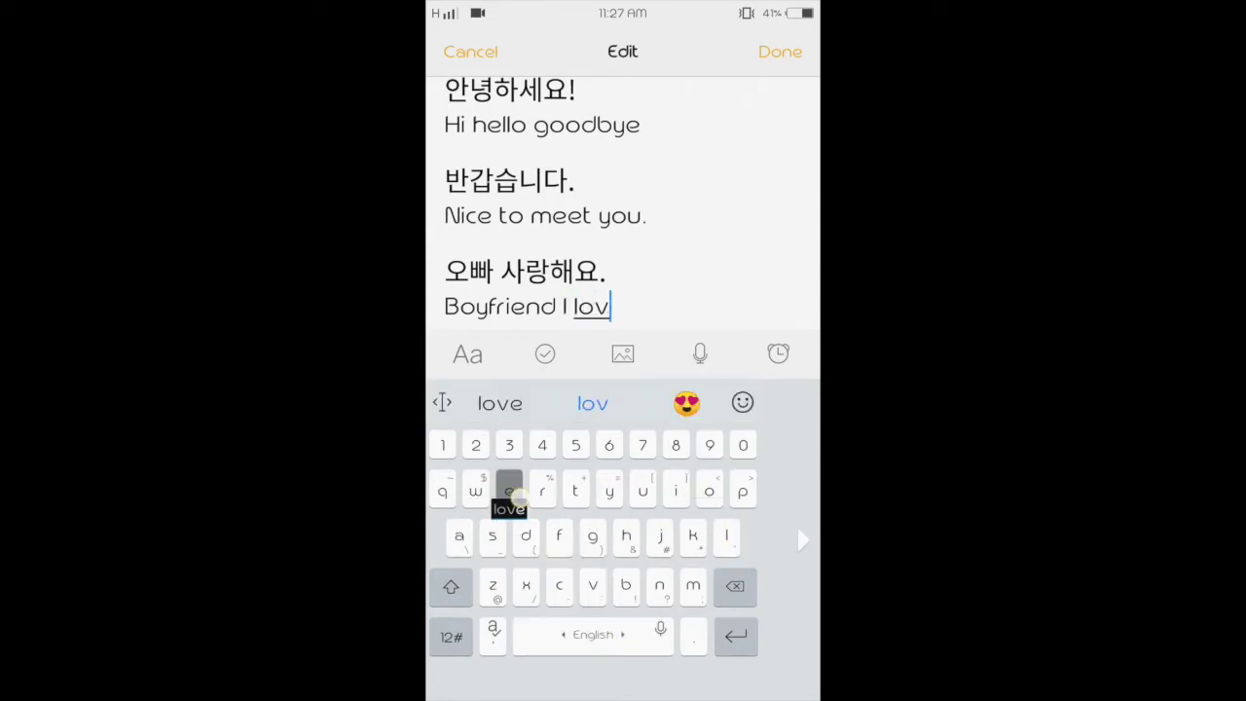
pyautogui.write('e you.')
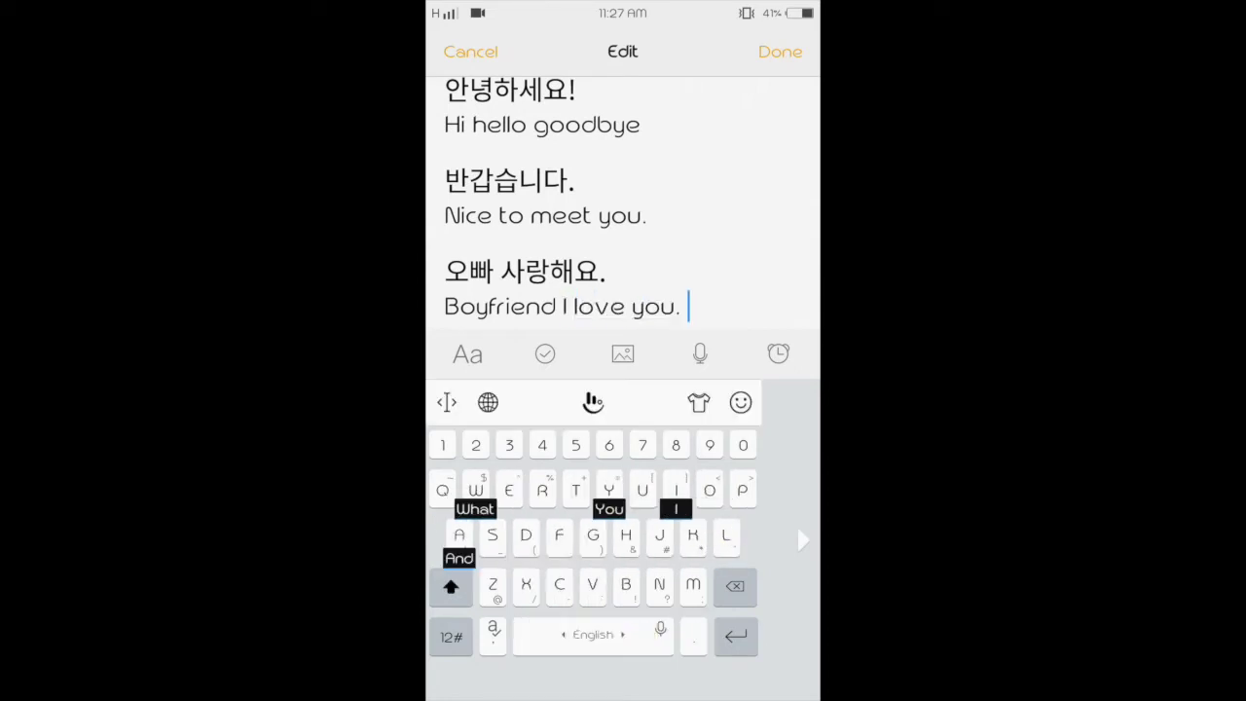
pyautogui.click(741, 402)
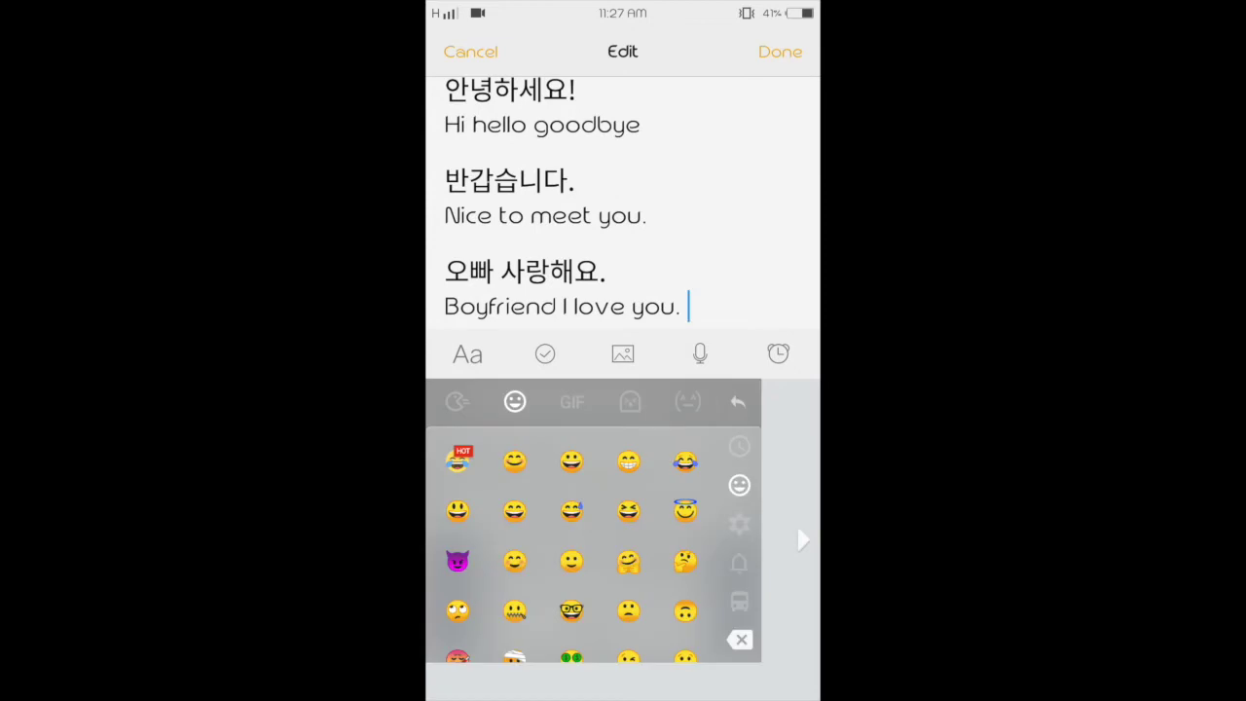
# Browse the emoji categories, then add the two-hearts emoji from Recent after the sentence
pyautogui.scroll(-3, 687, 516)
pyautogui.scroll(-3, 687, 516)
pyautogui.scroll(-3, 687, 516)
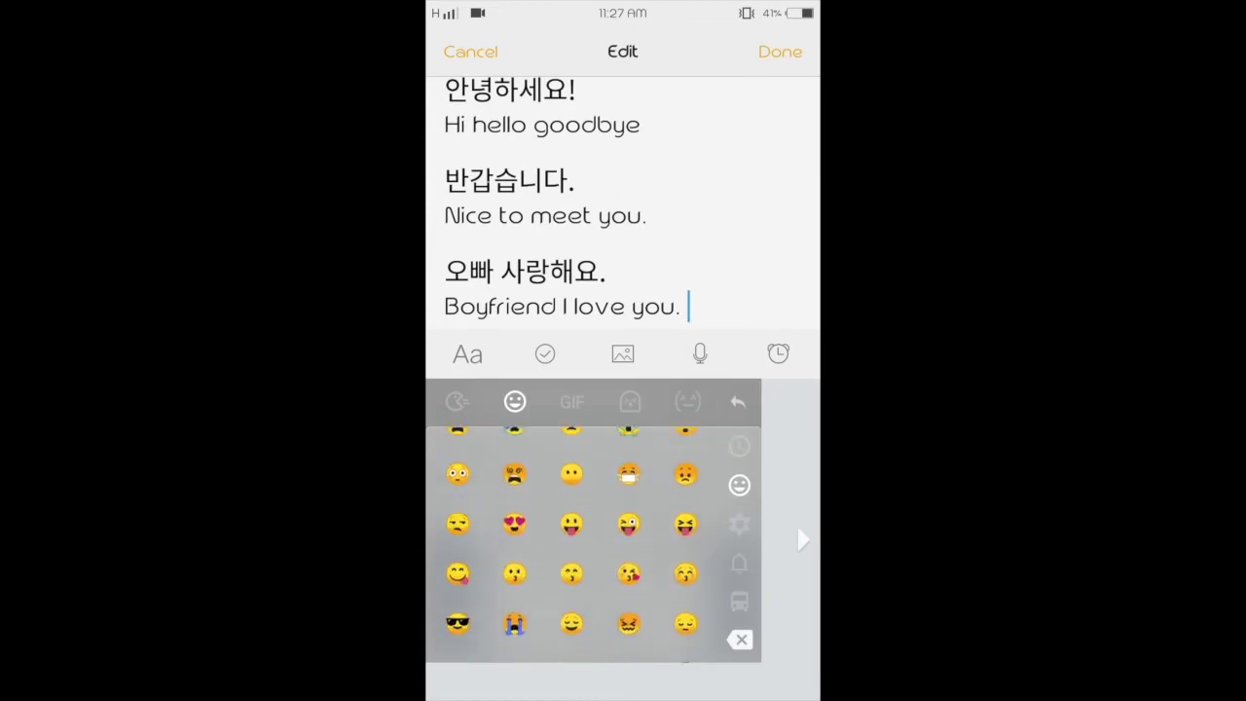
pyautogui.moveTo(687, 546); pyautogui.dragTo(697, 483)
pyautogui.scroll(-5, 697, 483)
pyautogui.scroll(-5, 697, 483)
pyautogui.scroll(-5, 698, 483)
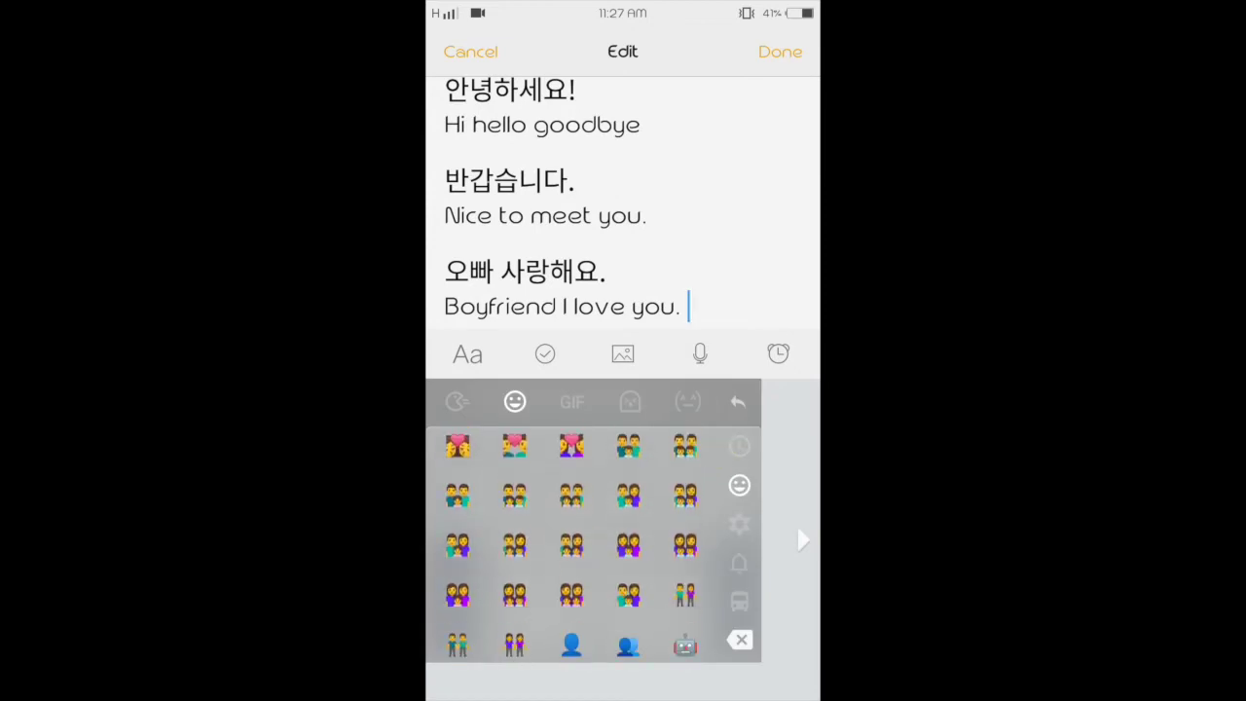
pyautogui.scroll(-3, 699, 484)
pyautogui.click(740, 524)
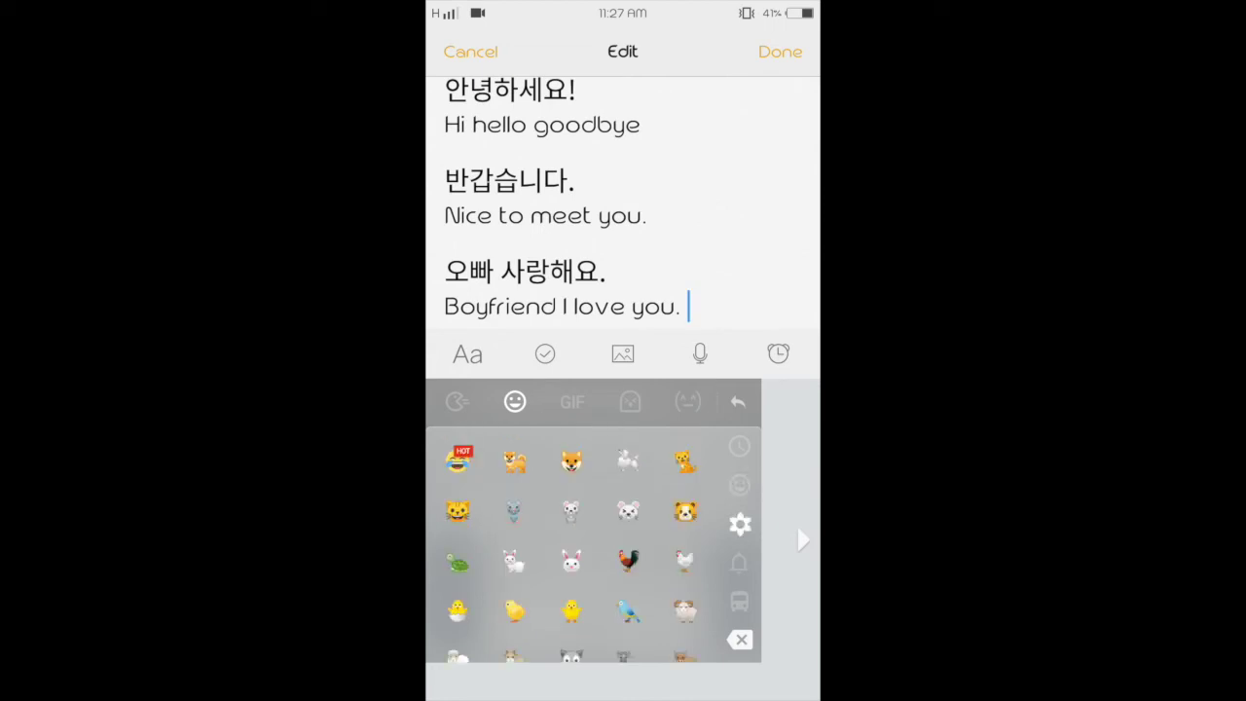
pyautogui.click(740, 485)
pyautogui.click(740, 446)
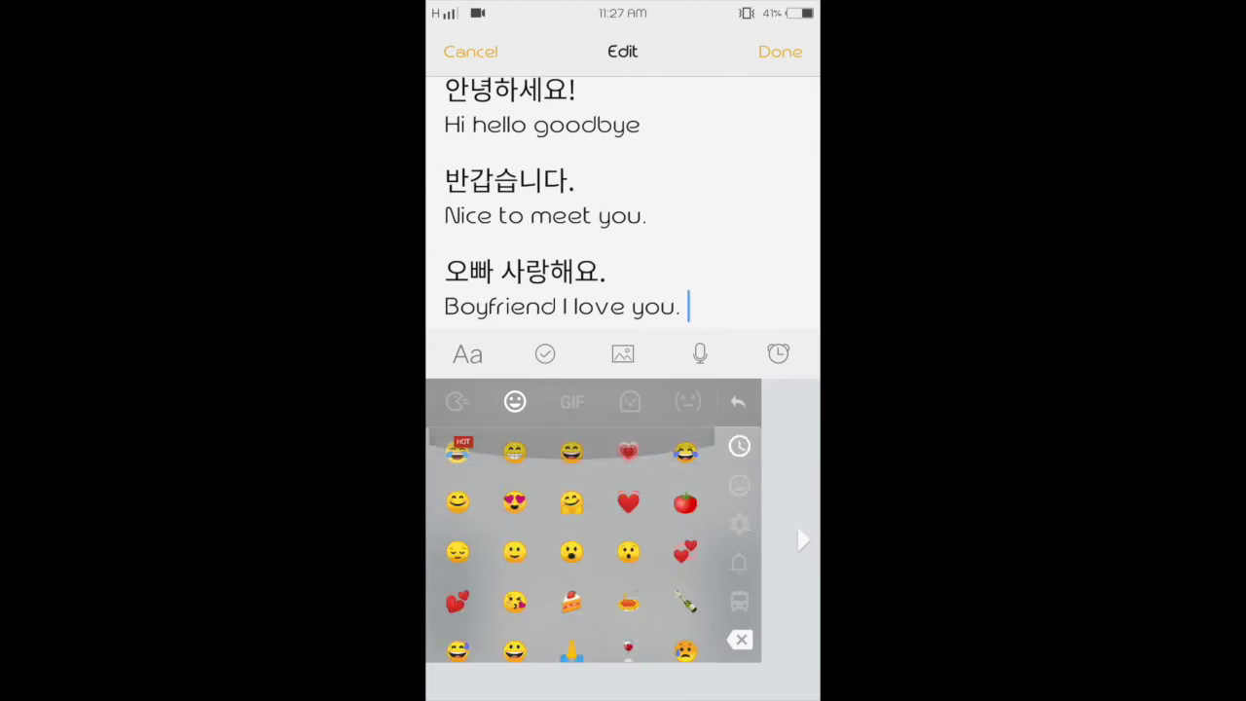
pyautogui.click(458, 600)
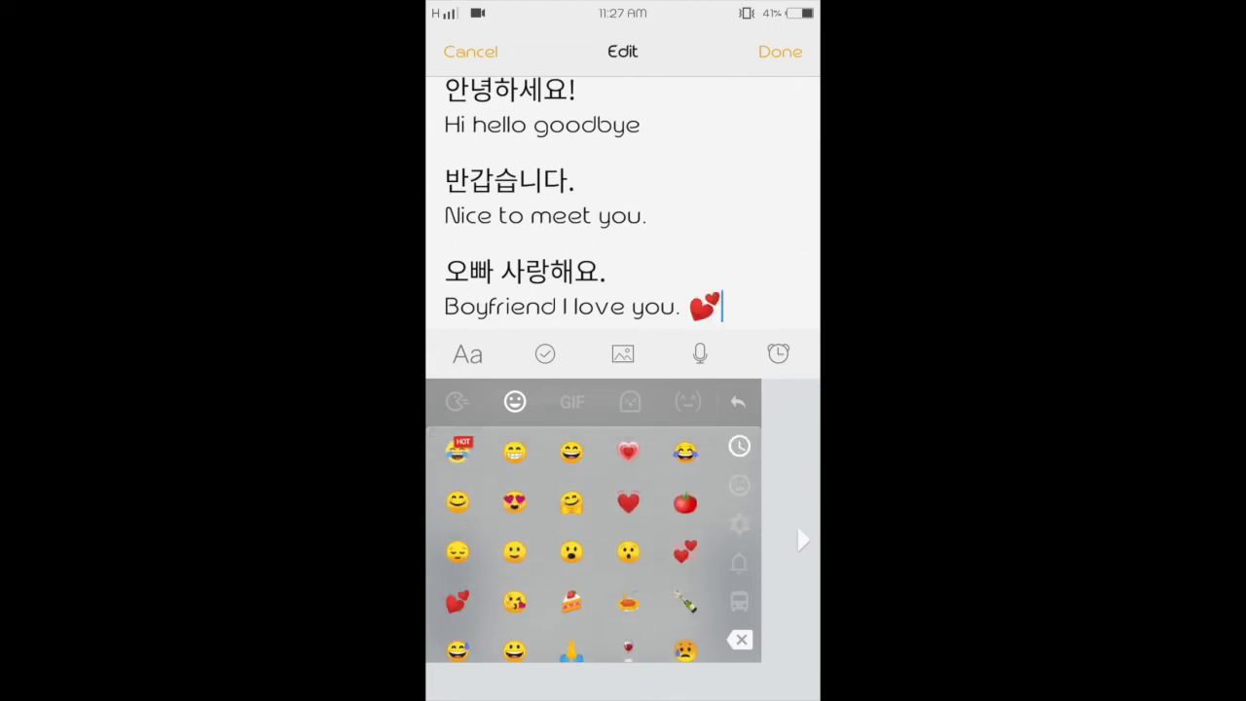
# Return to letters, start a new line, and switch TouchPal to the Korean layout
pyautogui.click(738, 401)
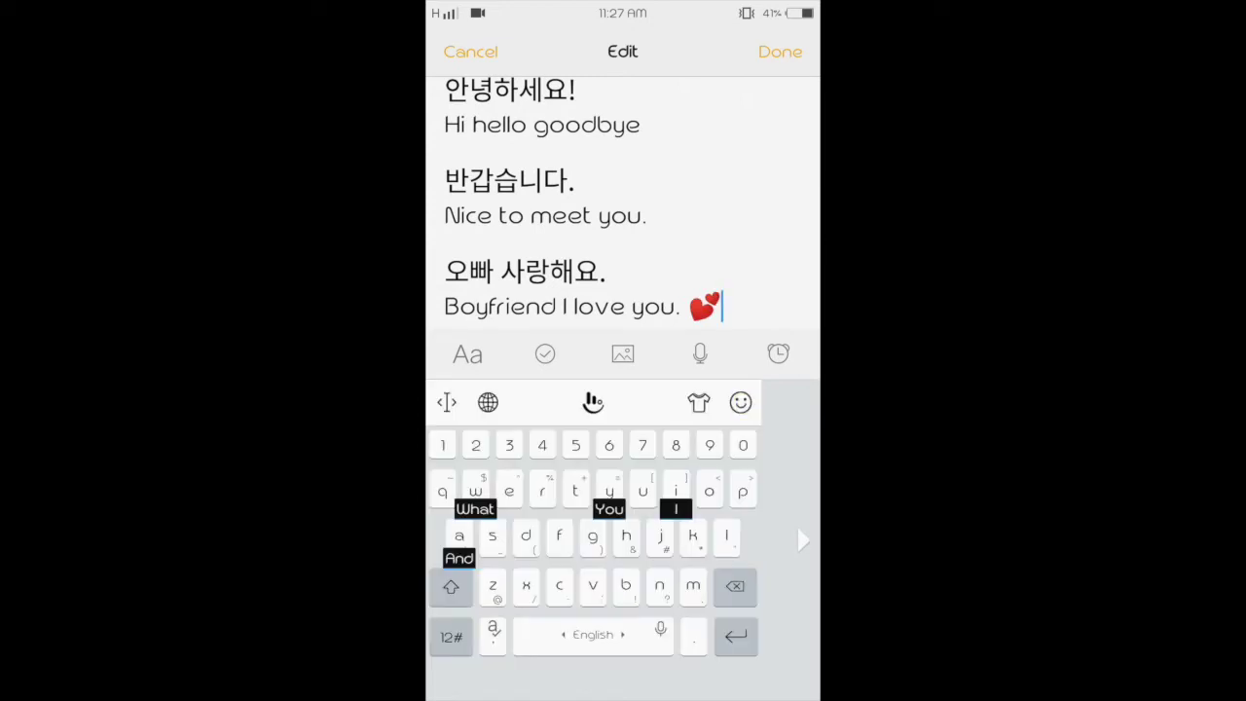
pyautogui.press('Return')
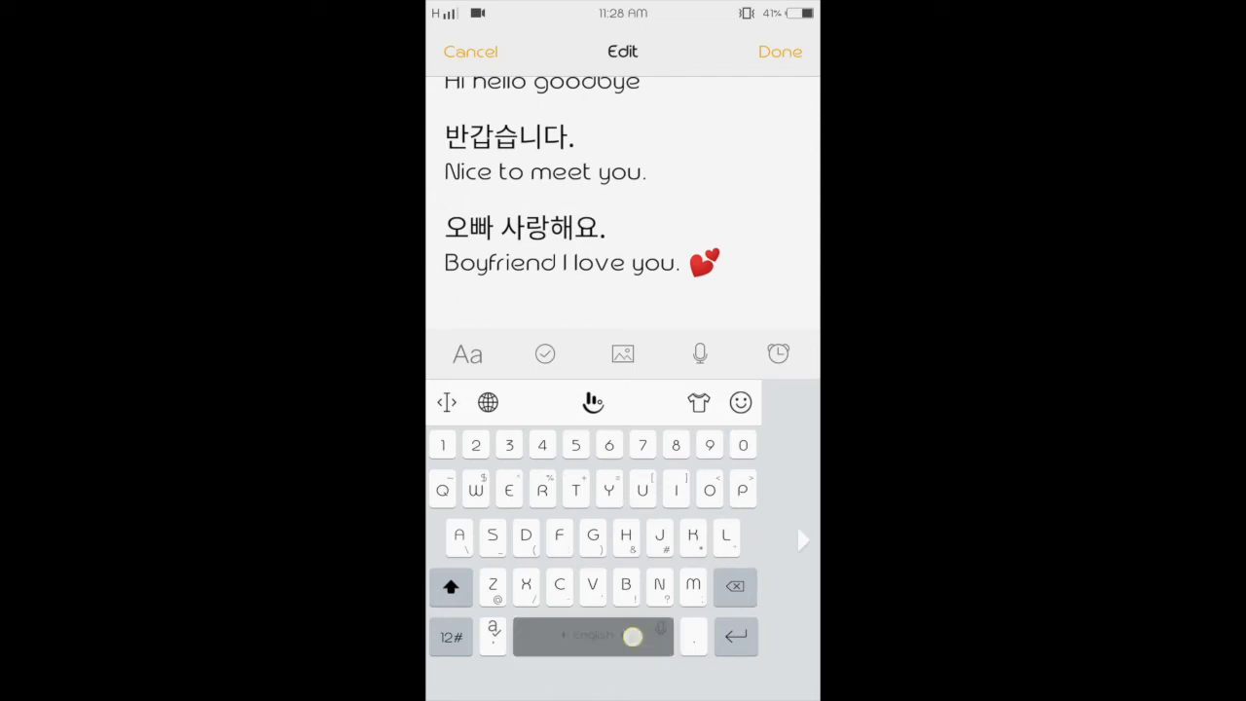
pyautogui.moveTo(593, 635); pyautogui.dragTo(642, 635)
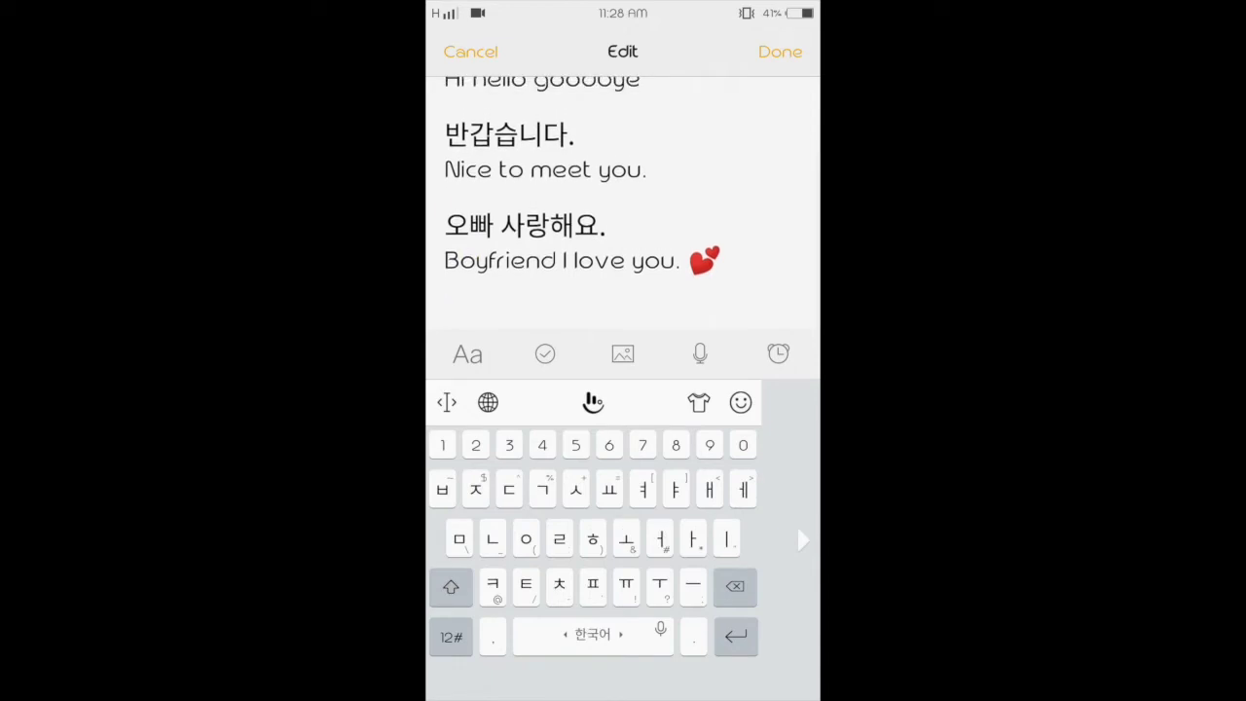
# Type the Korean line 시계 시계 and start a new line
pyautogui.write('ㅅㅣ')
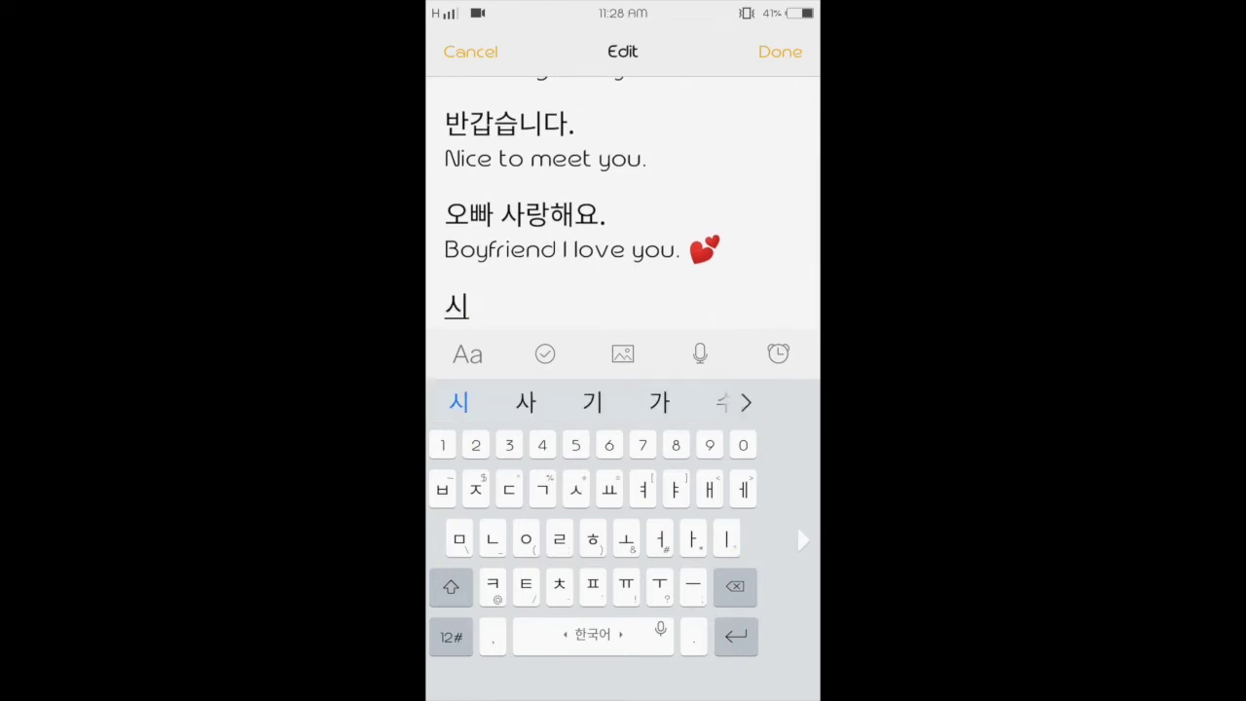
pyautogui.write('ㄱ')
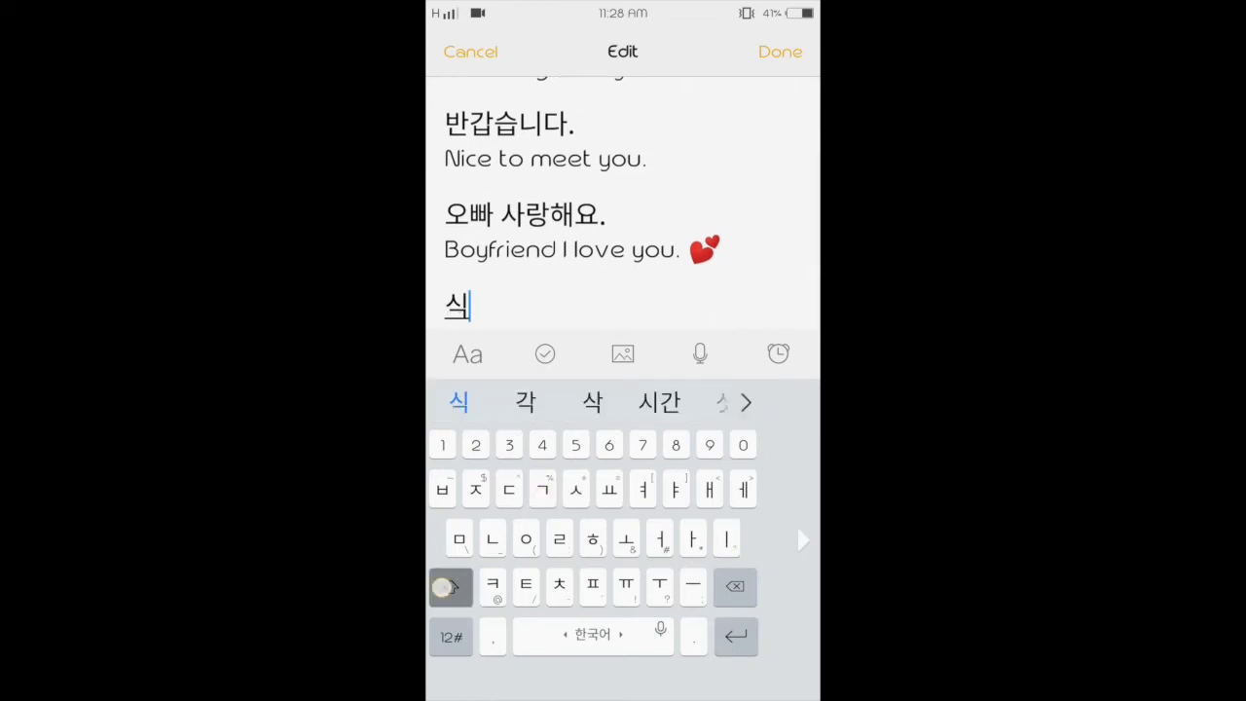
pyautogui.write('ㅖ')
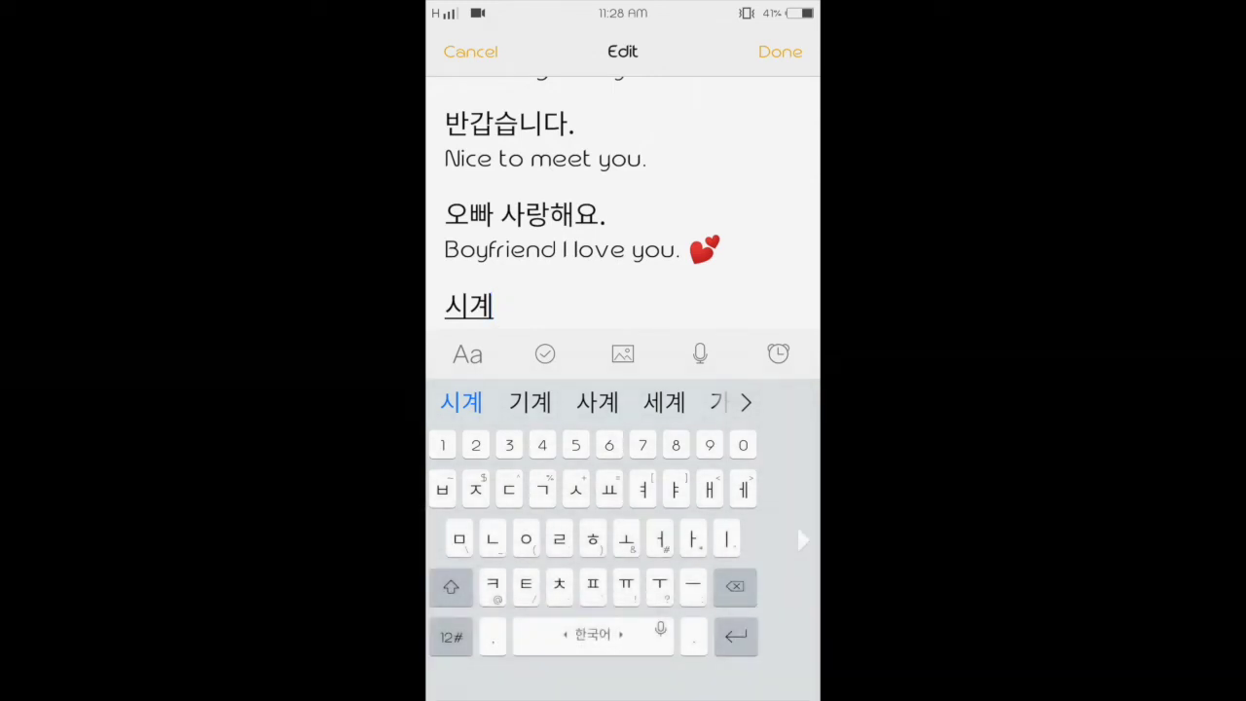
pyautogui.click(627, 643)
pyautogui.write('ㅅㅣ')
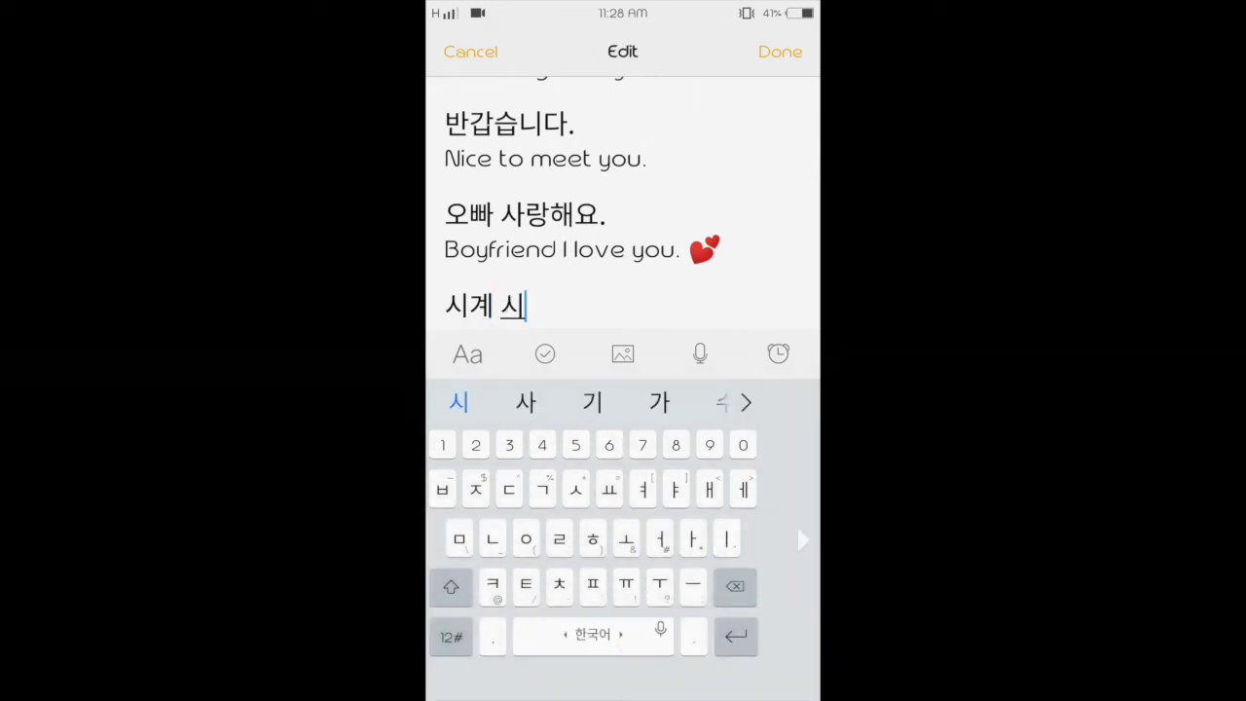
pyautogui.write('ㄱ')
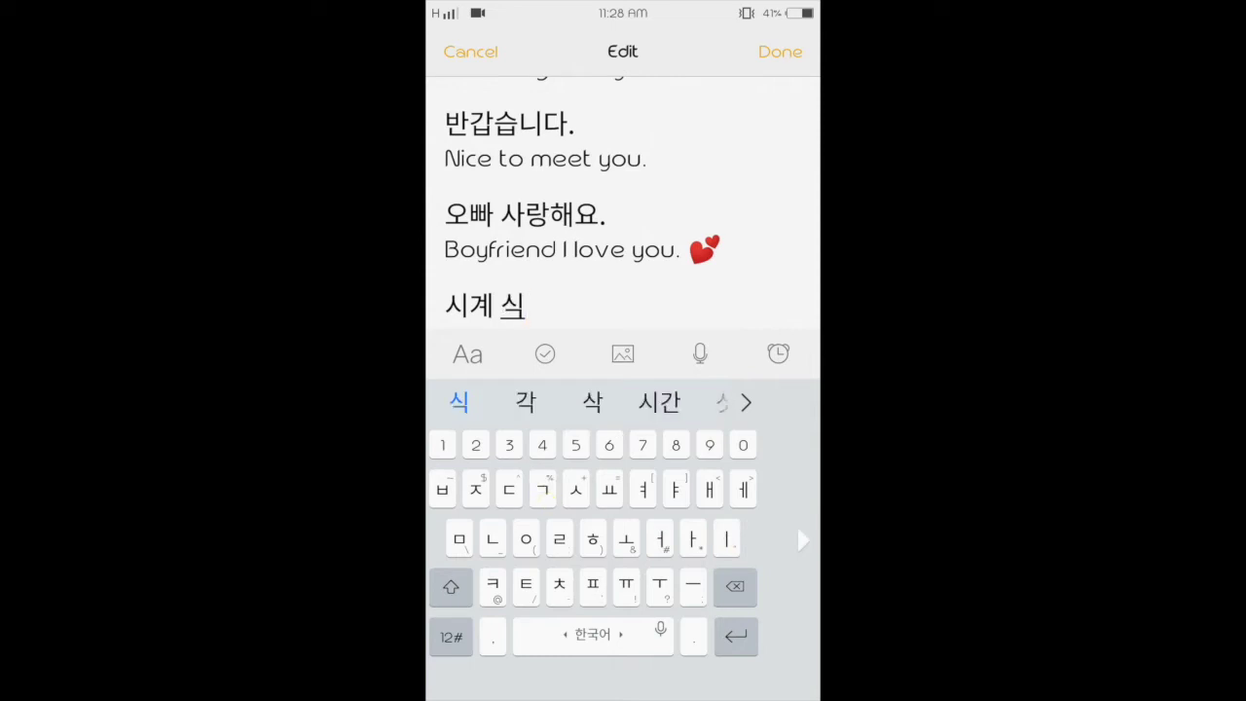
pyautogui.click(450, 586)
pyautogui.click(743, 489)
pyautogui.click(593, 634)
pyautogui.click(737, 638)
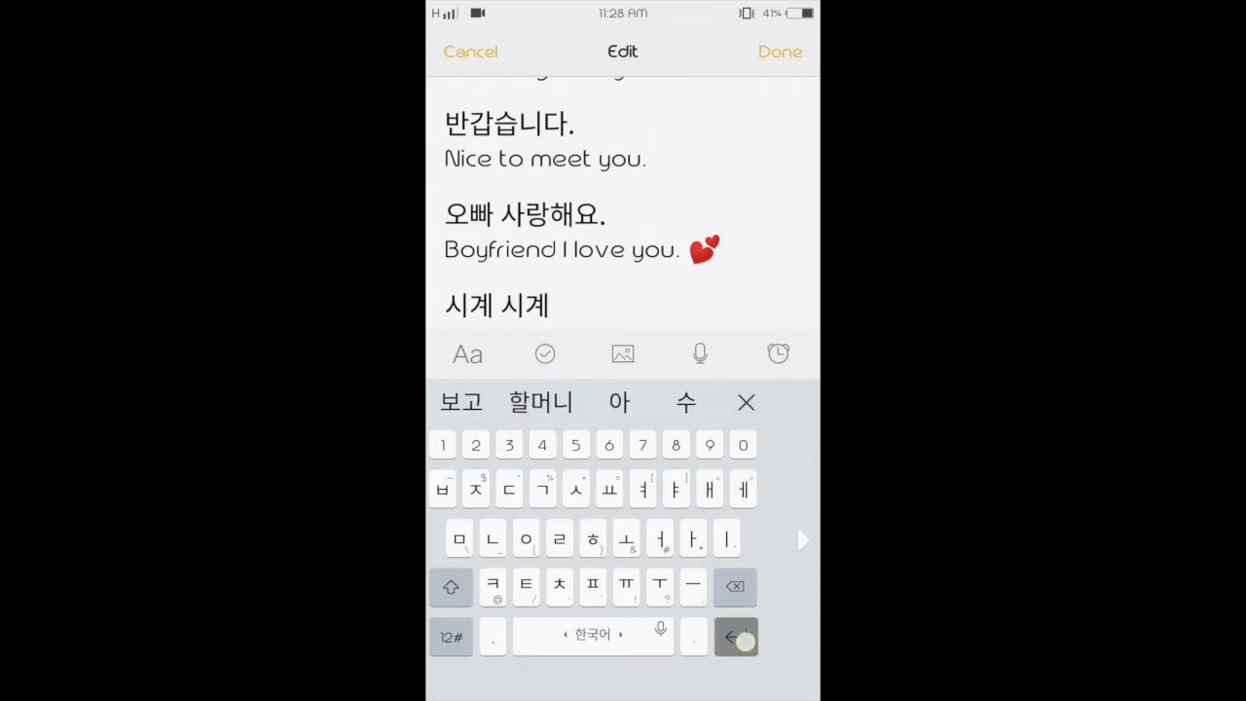
# Switch to English and write 'Clock' beneath 시계 시계, then start a new line
pyautogui.moveTo(565, 635); pyautogui.dragTo(633, 635)
pyautogui.click(562, 587)
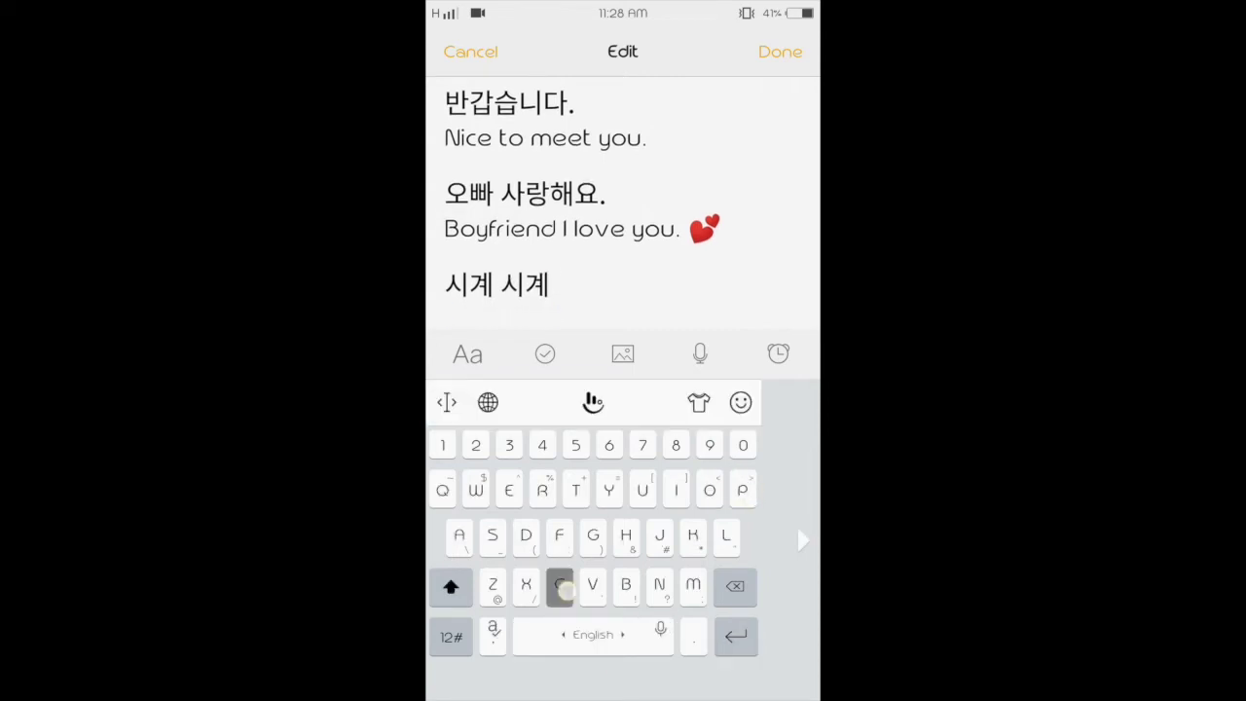
pyautogui.write('Clock')
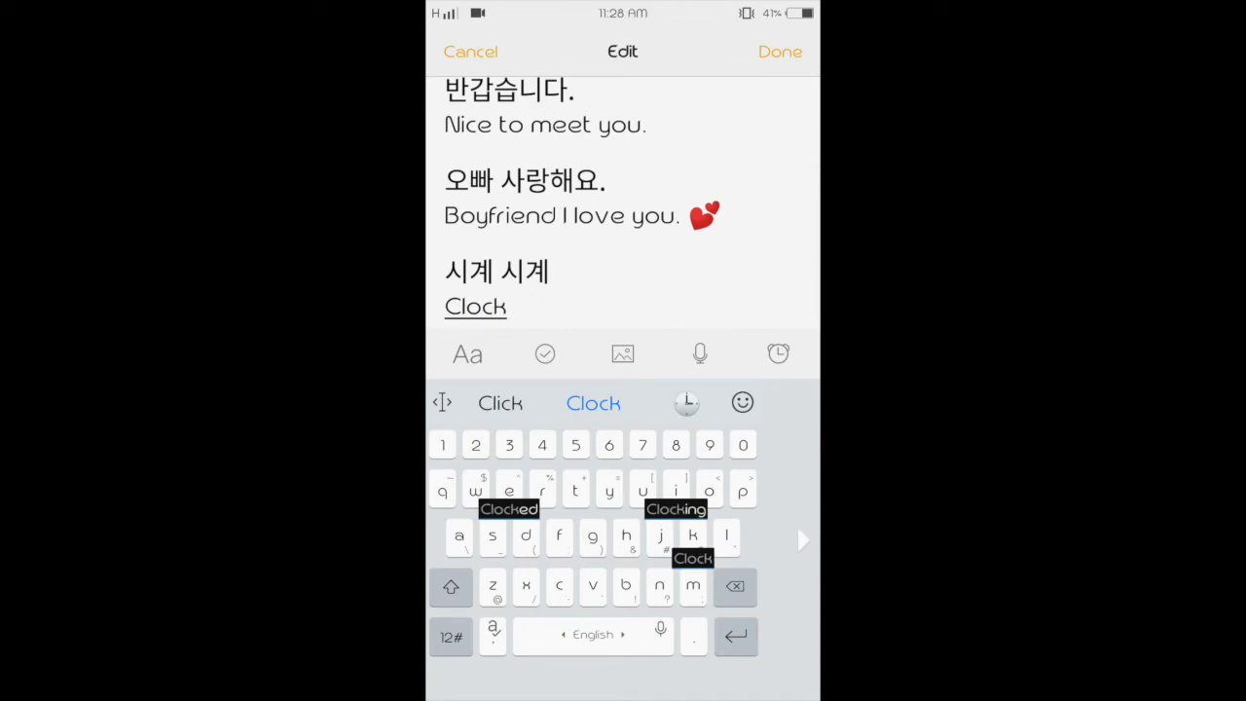
pyautogui.press('Return')
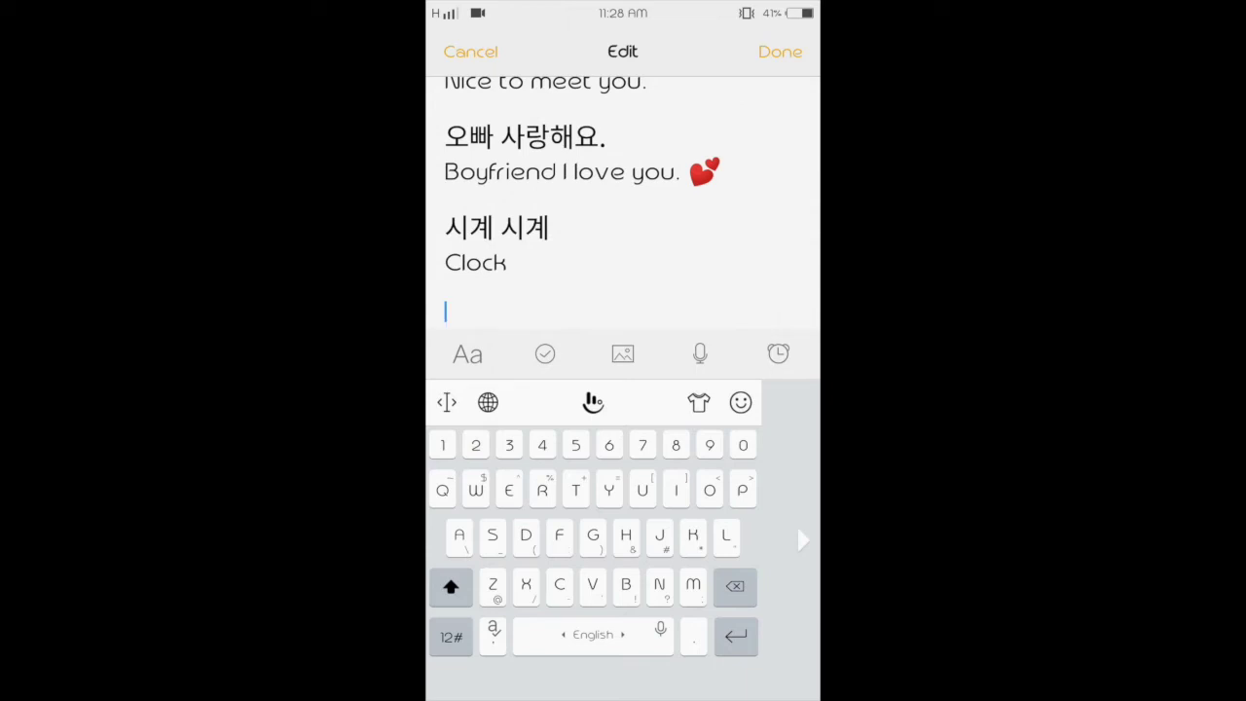
# Write 'Maria Ma. Ria' below Clock, fixing the 'matia' typo, and add two new lines
pyautogui.write('ma')
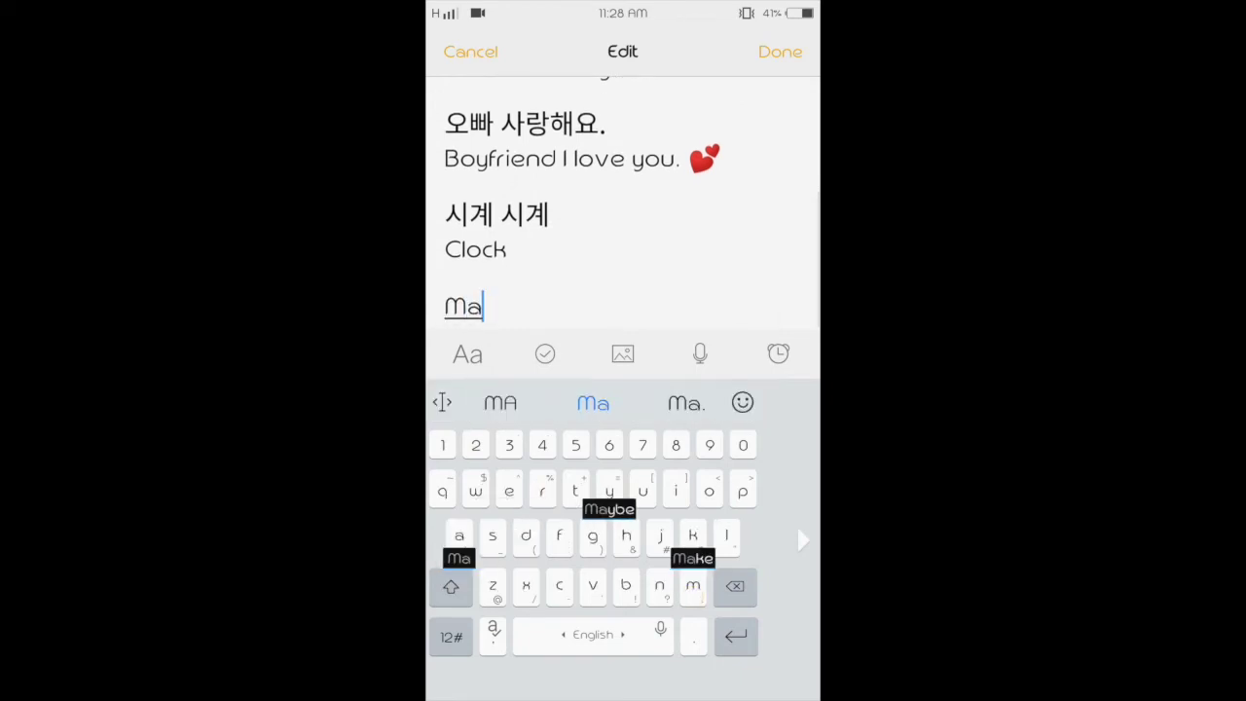
pyautogui.write('tia')
pyautogui.press('BackSpace')
pyautogui.press('BackSpace')
pyautogui.press('BackSpace')
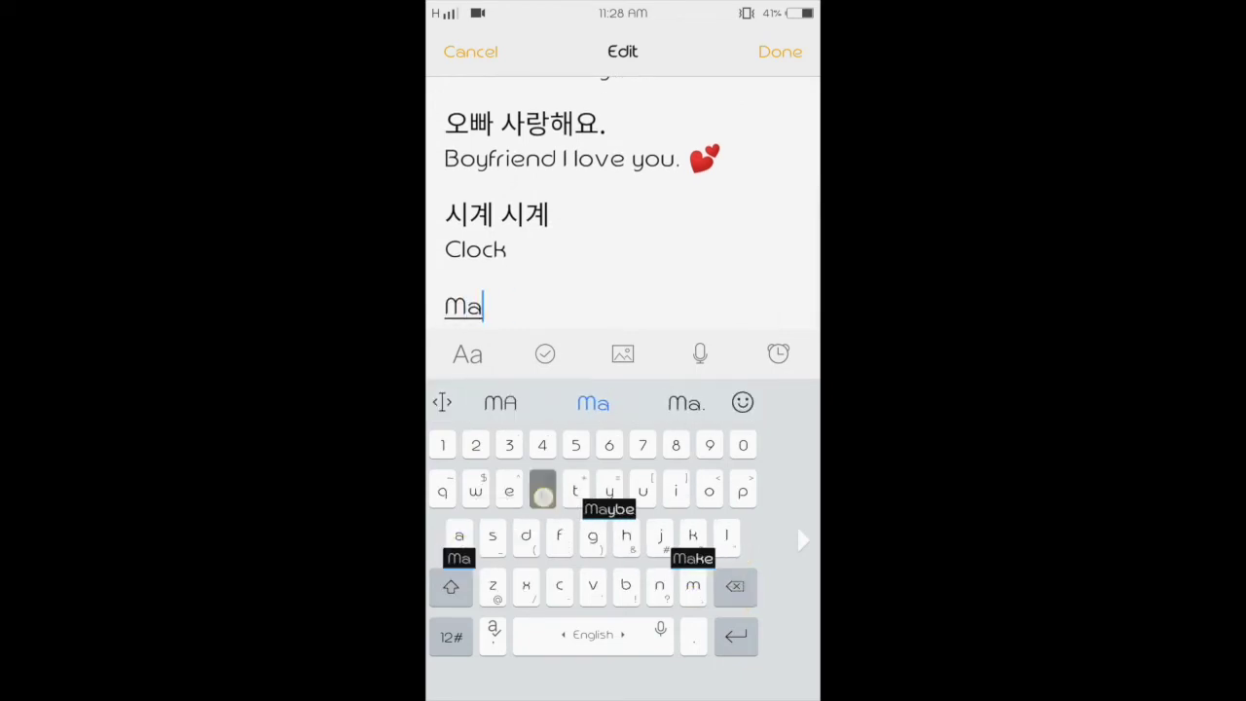
pyautogui.write('ria')
pyautogui.press('Return')
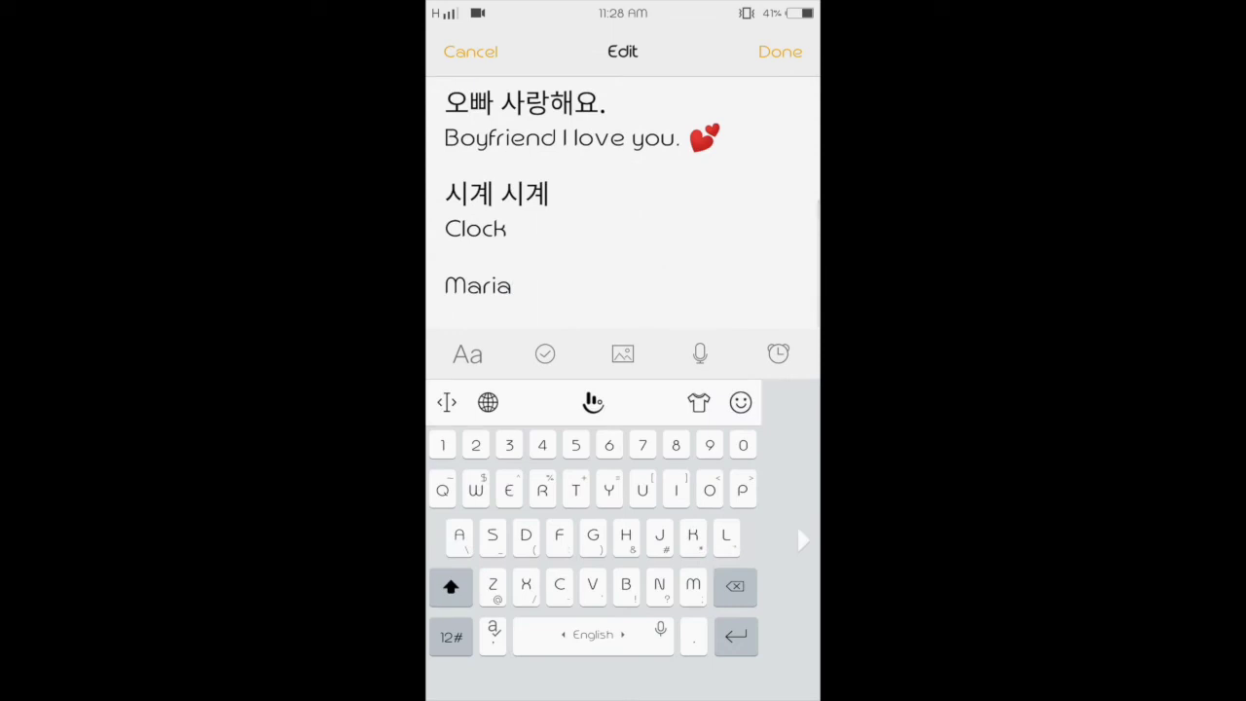
pyautogui.press('BackSpace')
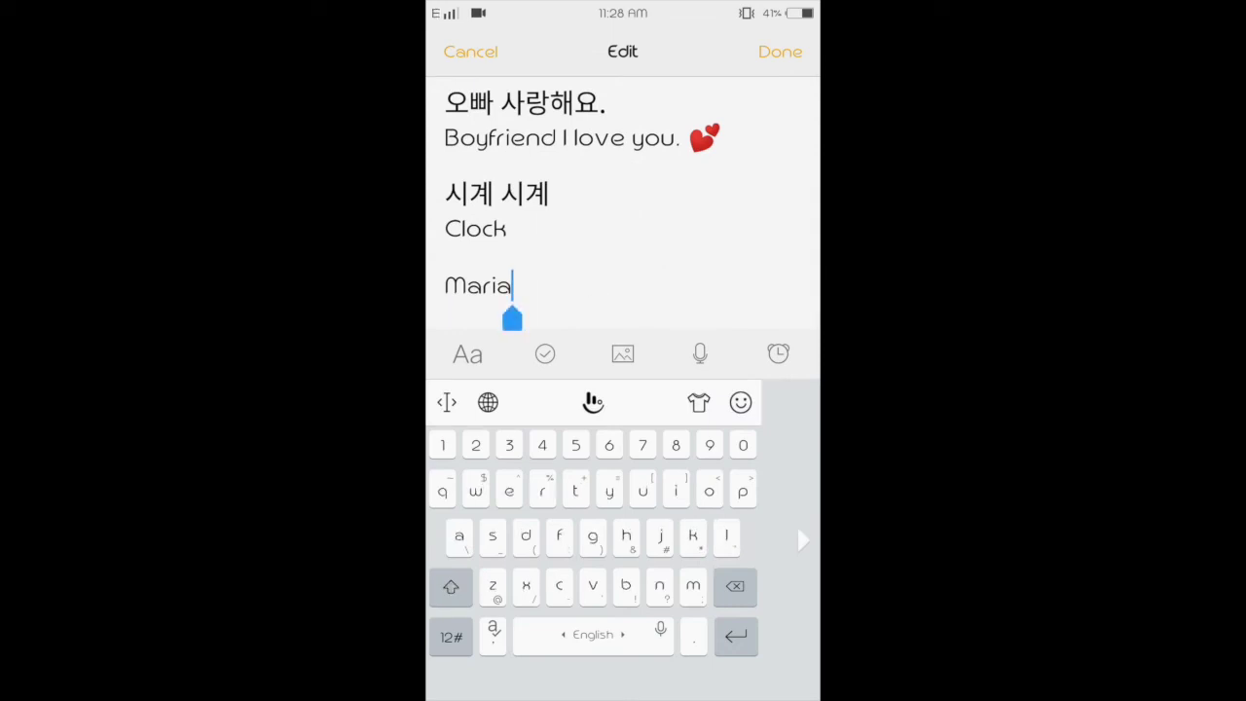
pyautogui.write(' M')
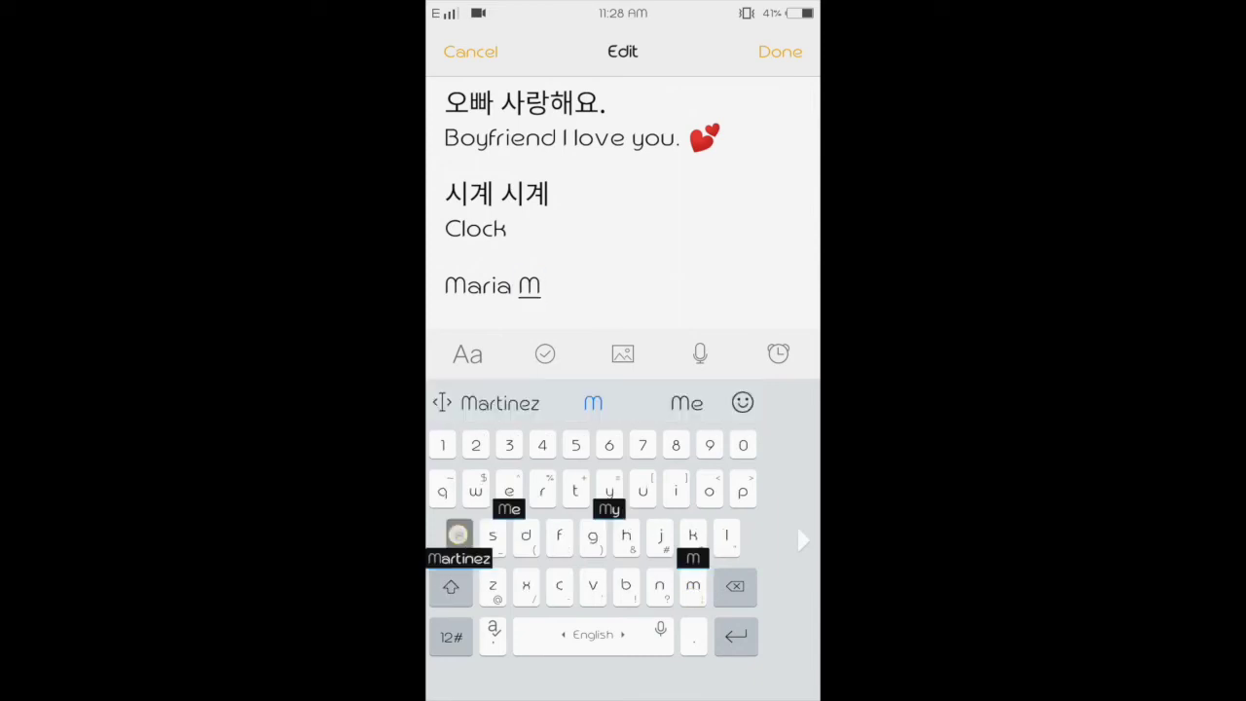
pyautogui.write('a.')
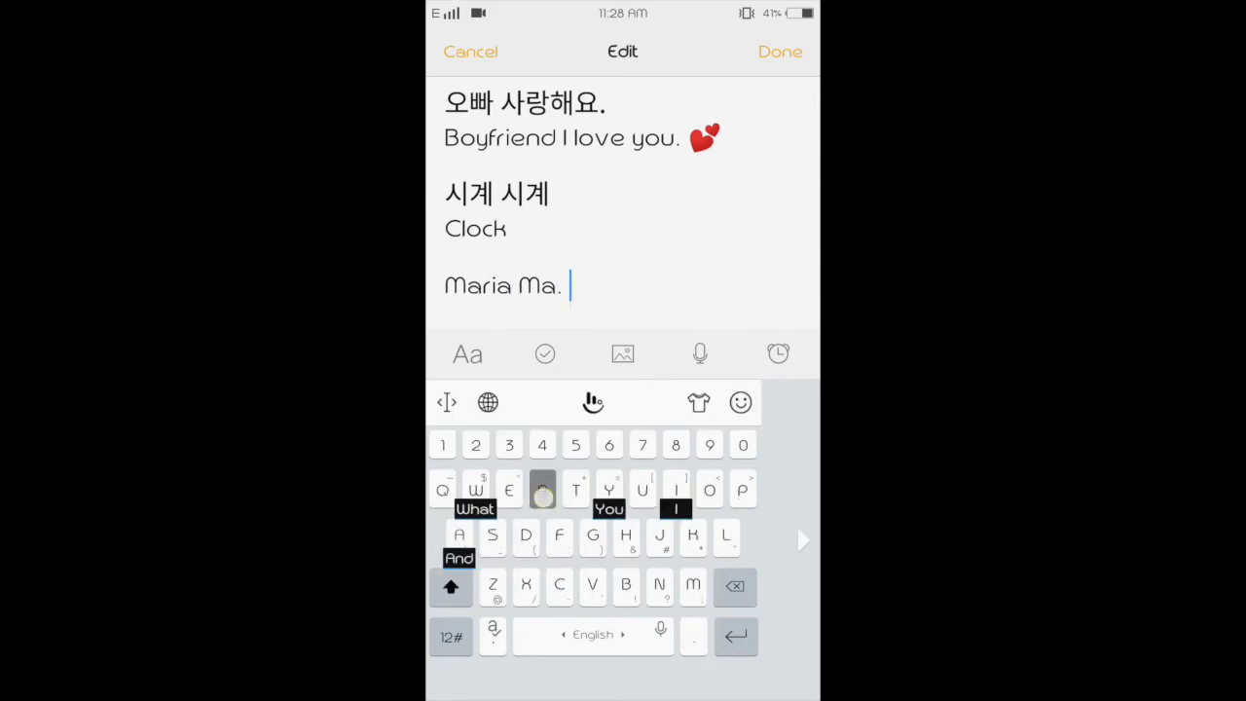
pyautogui.write(' Ria')
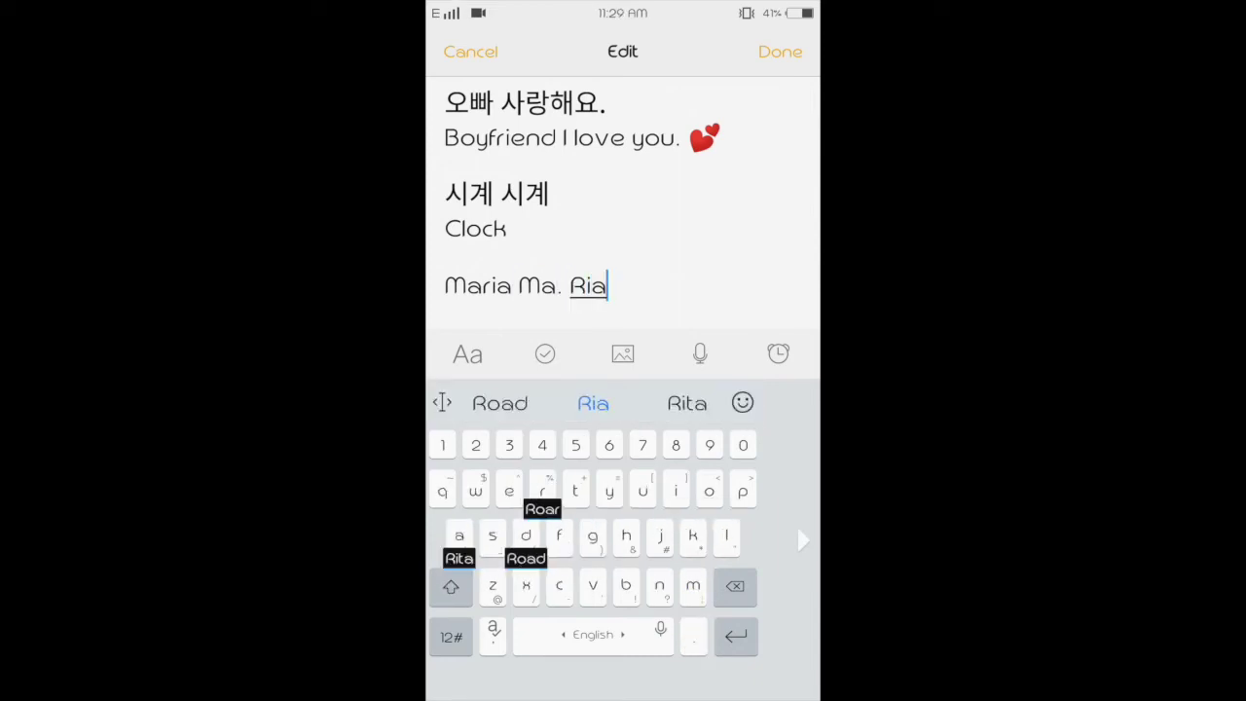
pyautogui.press('Return')
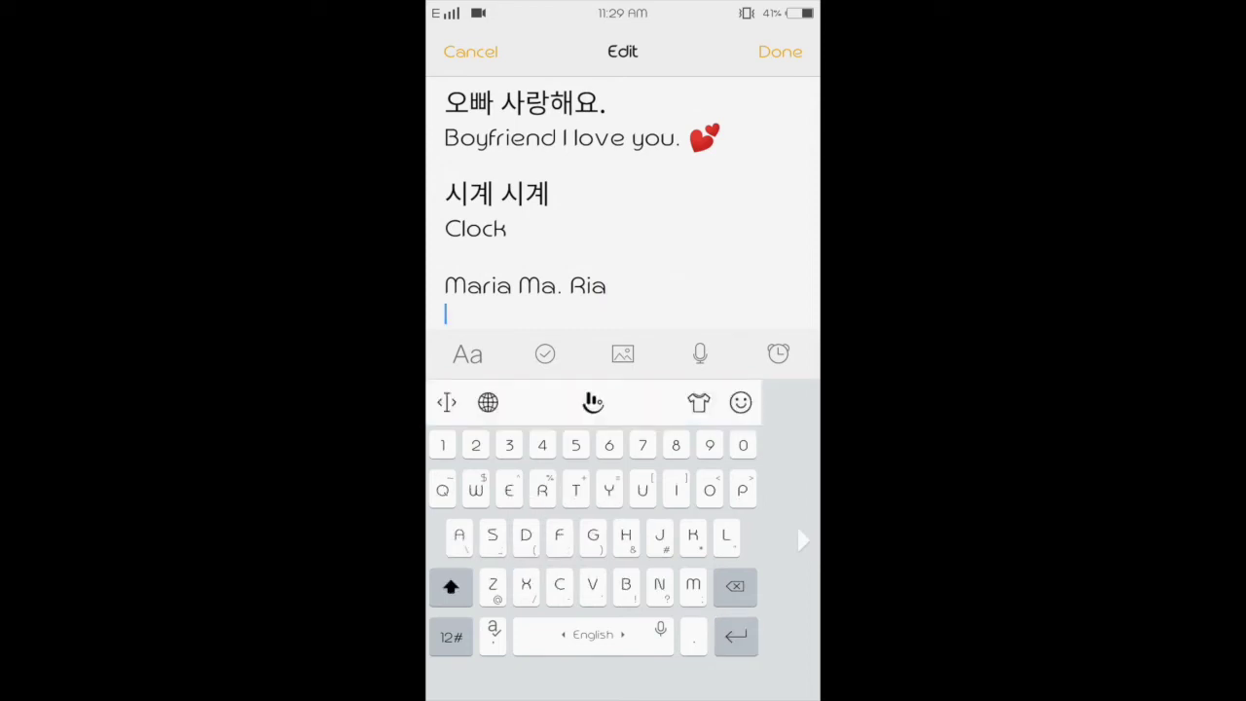
pyautogui.press('Return')
pyautogui.moveTo(593, 635); pyautogui.dragTo(642, 635)
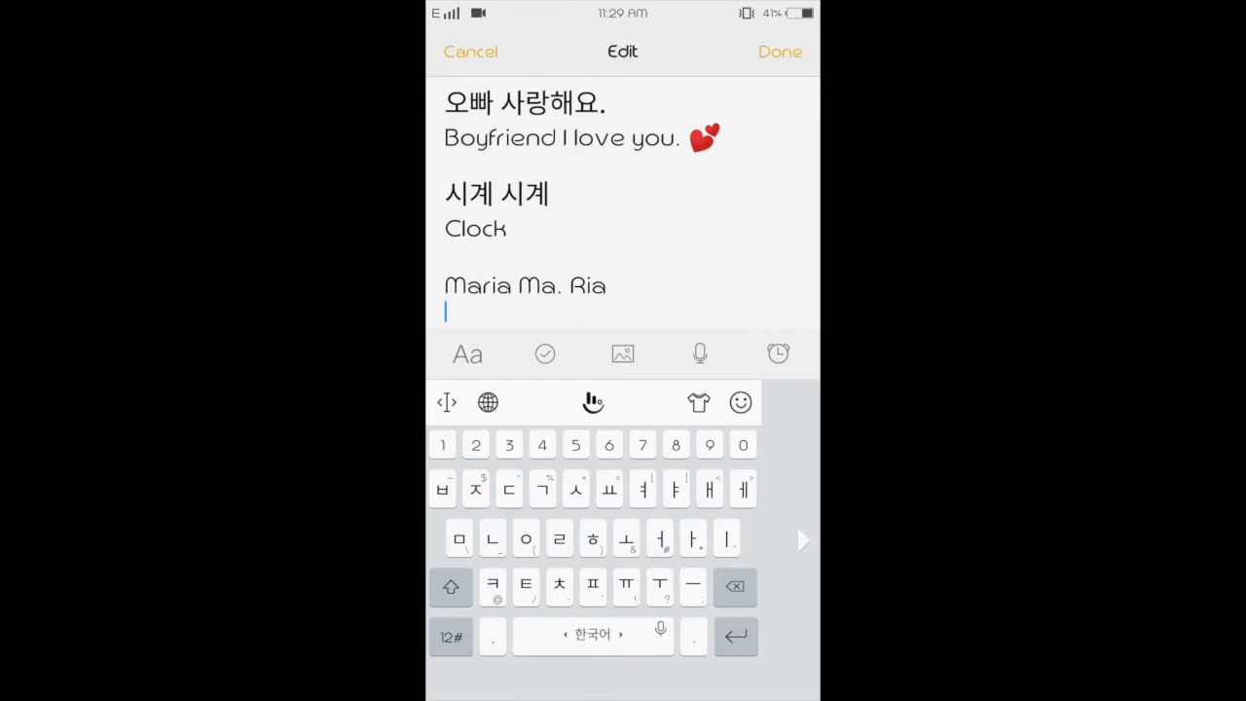
# Type 마 리 야 and 마리야 on separate lines, leaving a blank line after
pyautogui.write('ㅁㅏ')
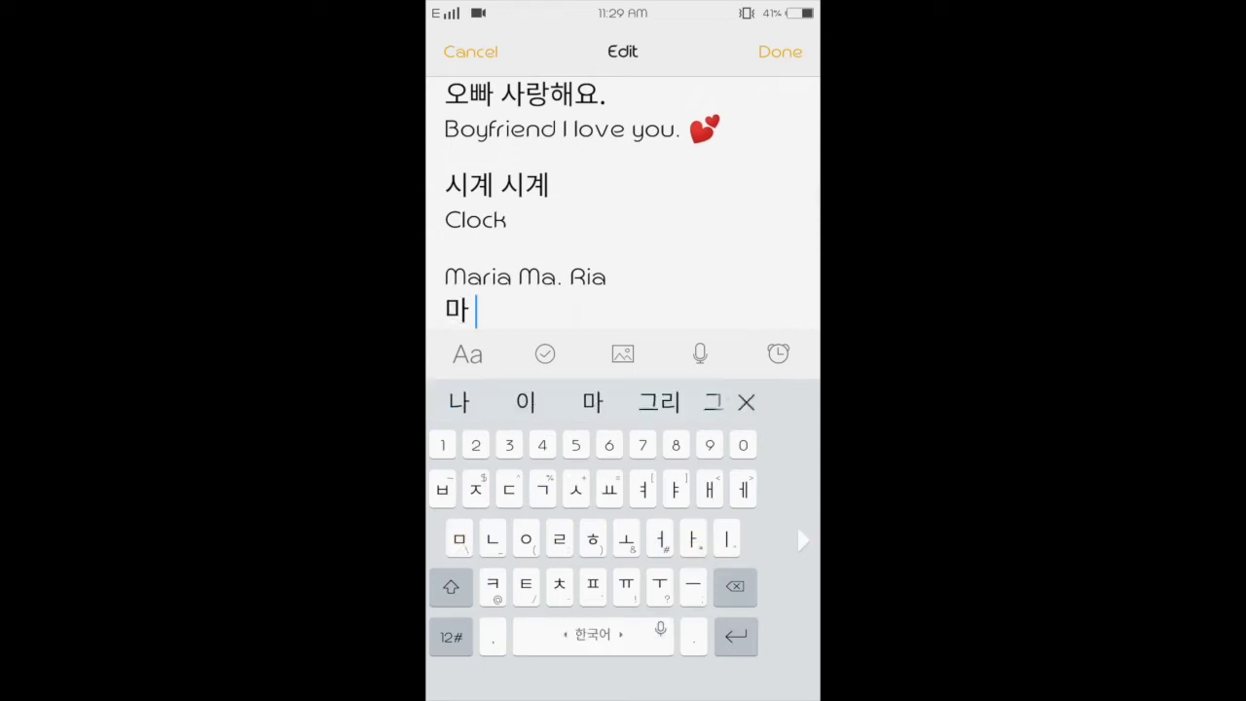
pyautogui.write(' ㄹㅣ')
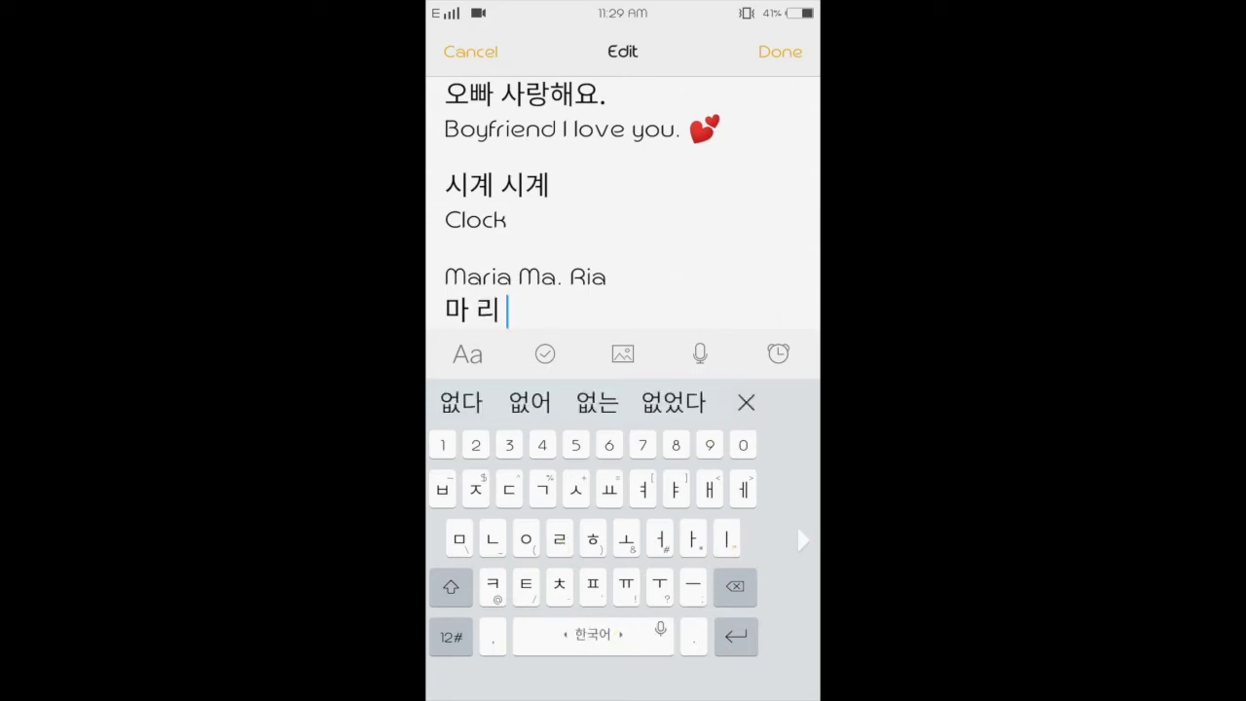
pyautogui.write(' ㅇㅑ')
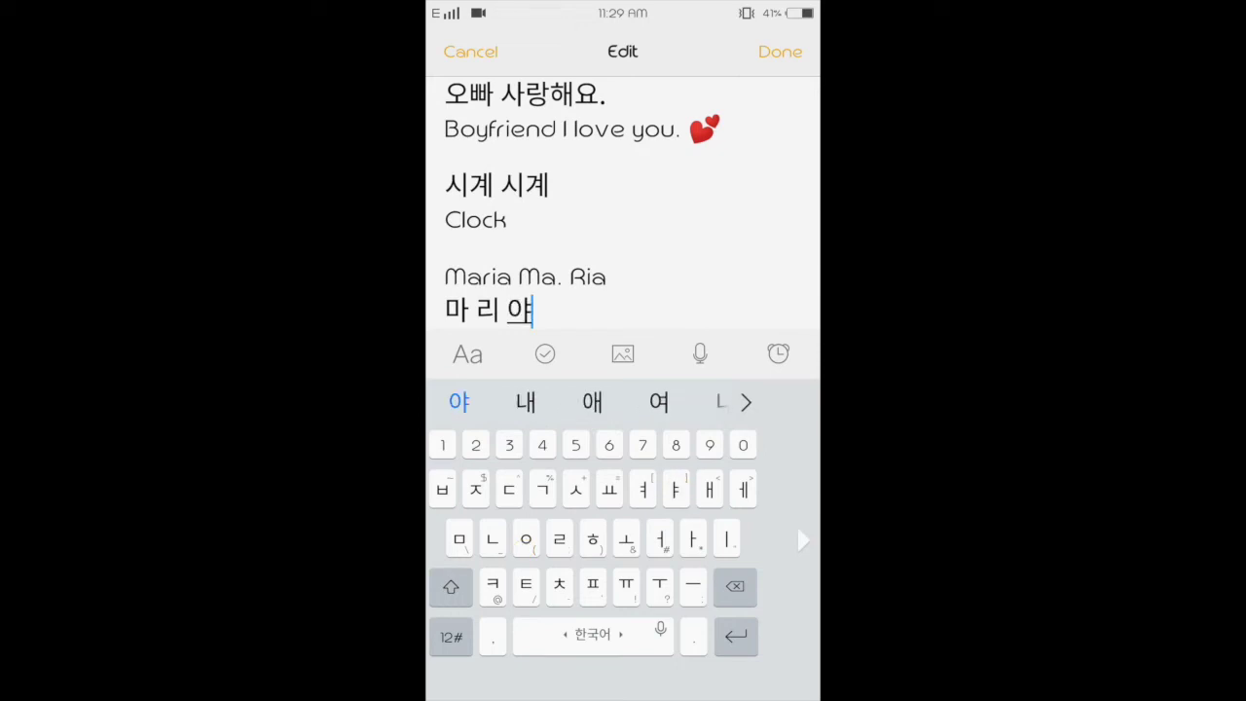
pyautogui.press('Return')
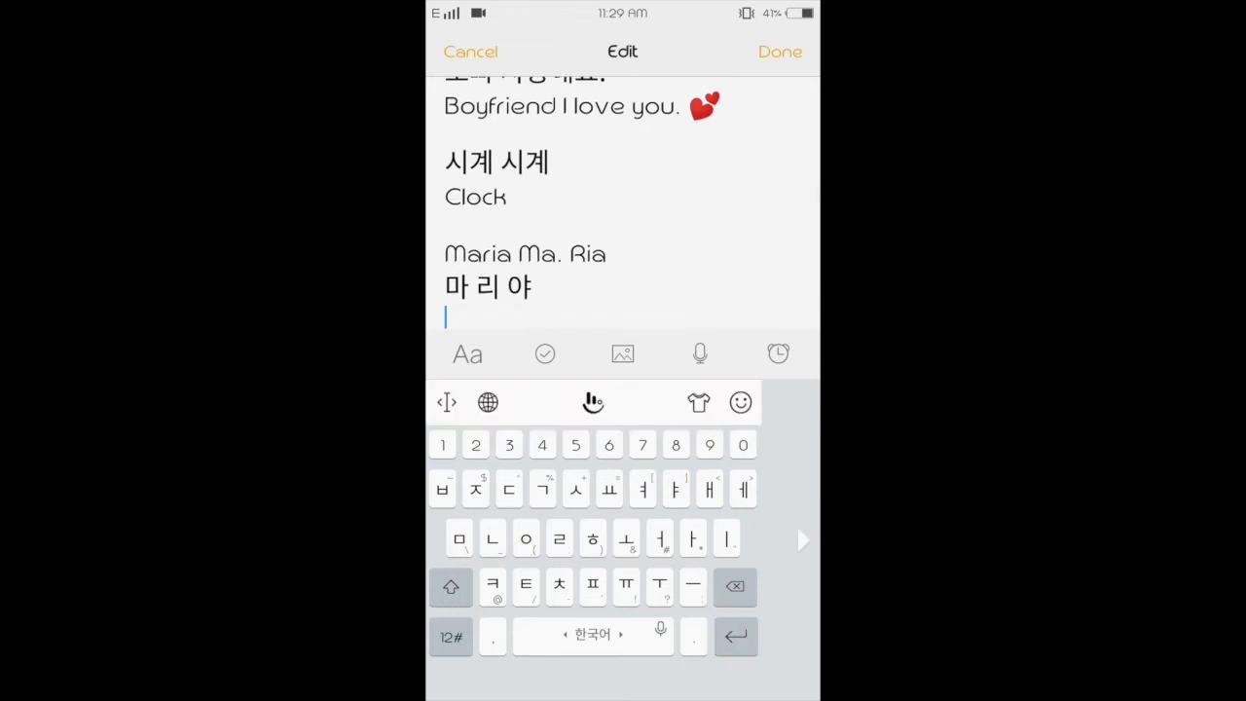
pyautogui.write('ㅁ')
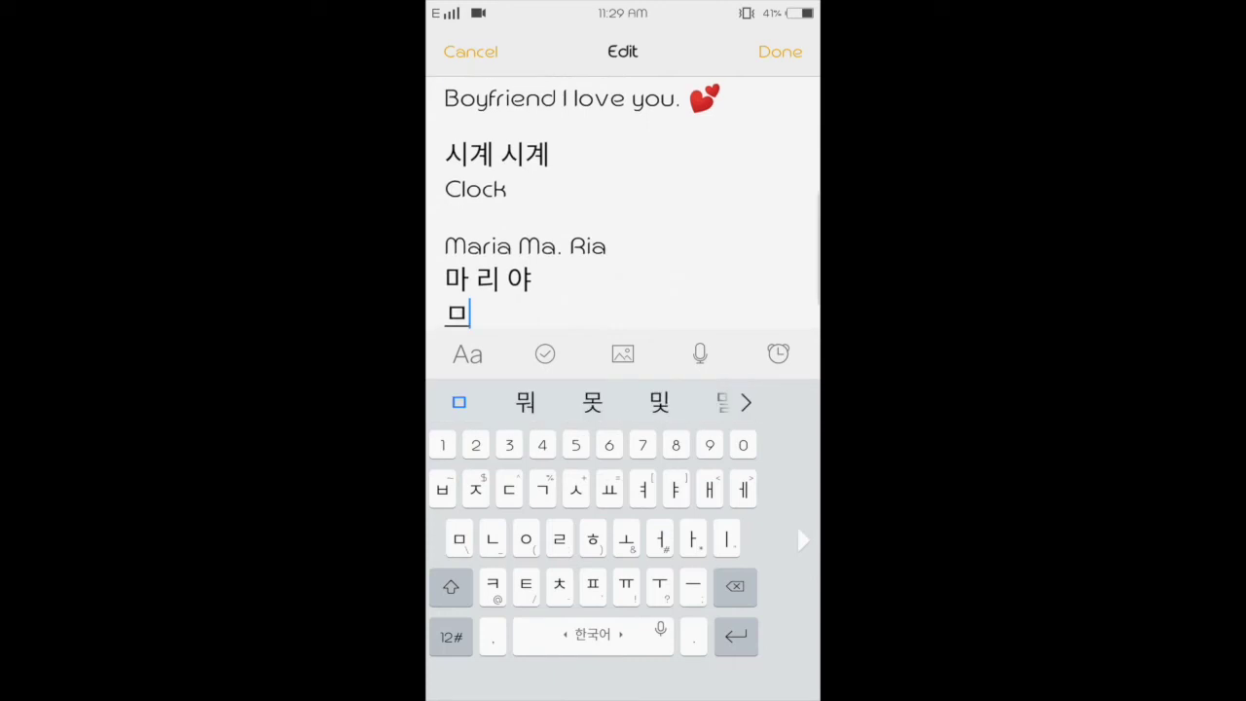
pyautogui.write('ㅏㄹㅣㅇㅑ')
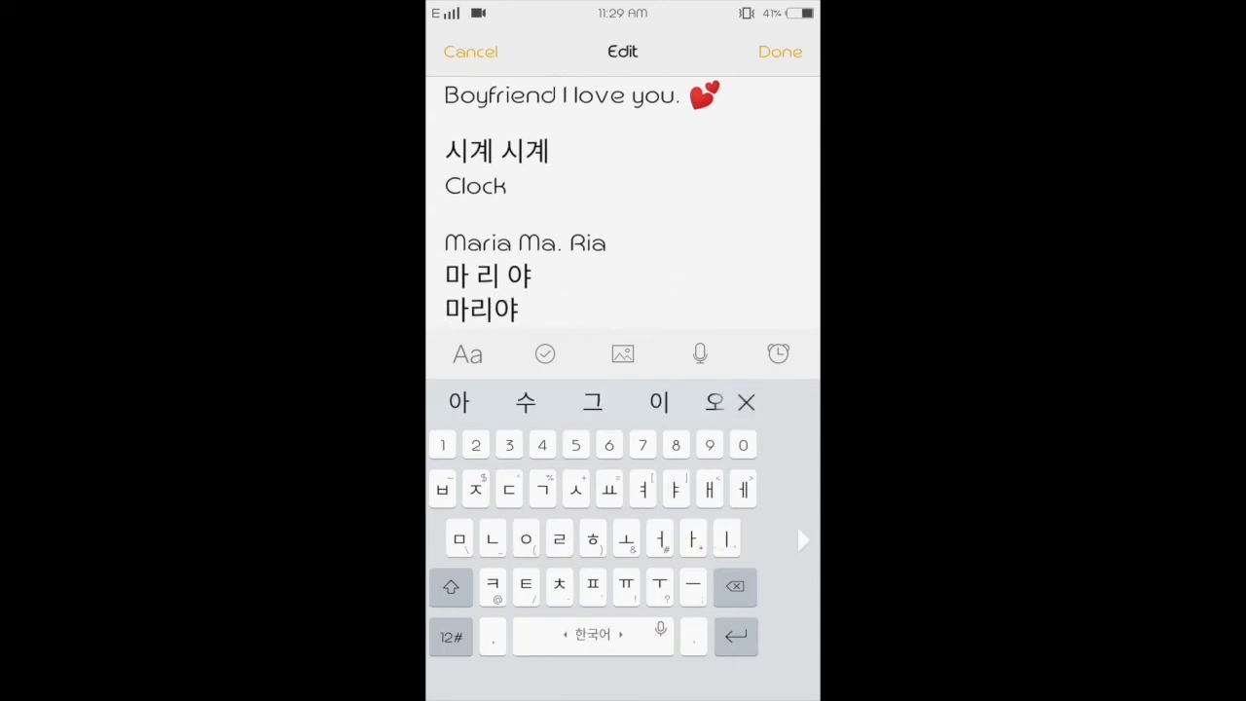
pyautogui.press('Return')
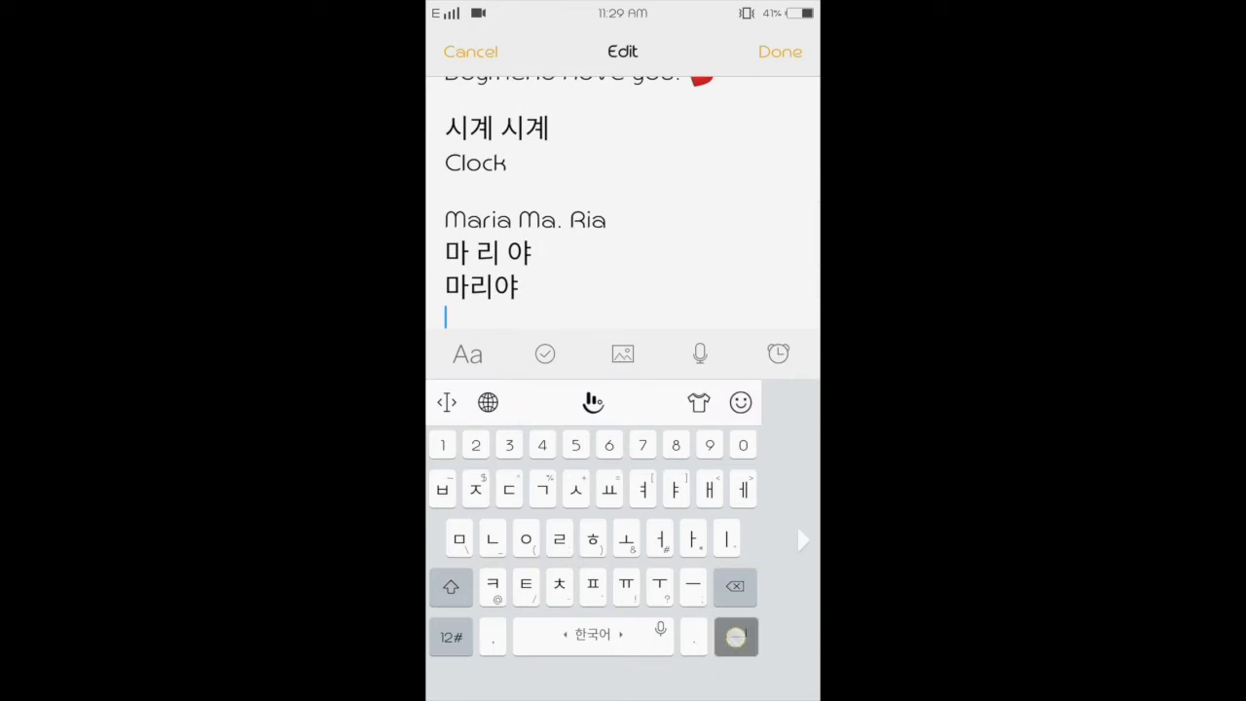
pyautogui.press('Return')
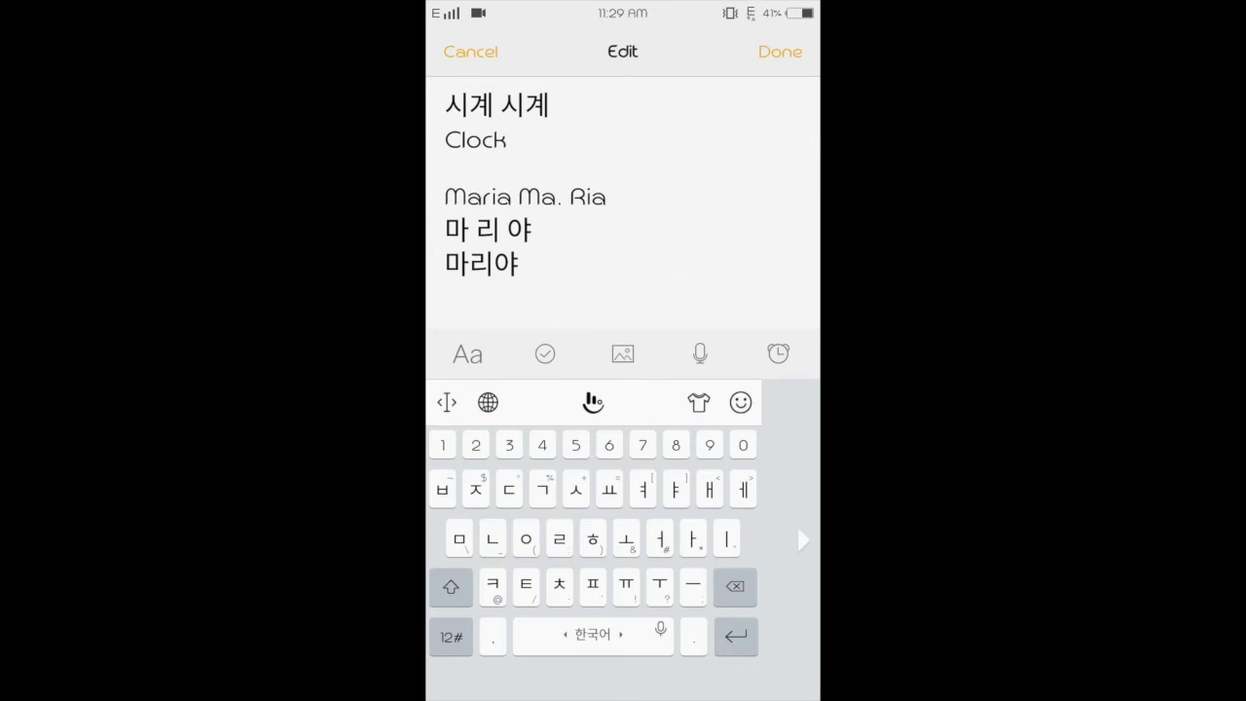
# Type 마르농 나 아코 마그바사. and add three empty lines below it
pyautogui.write('ㅁ')
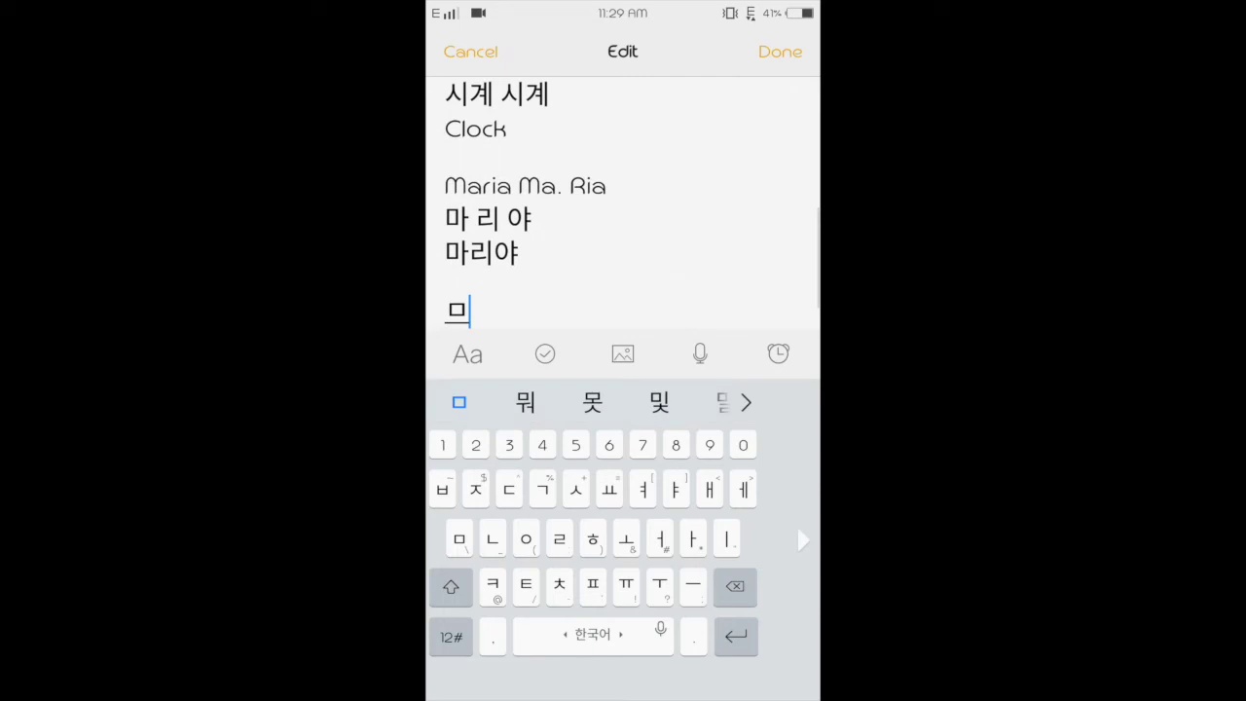
pyautogui.write('ㅐㄹ')
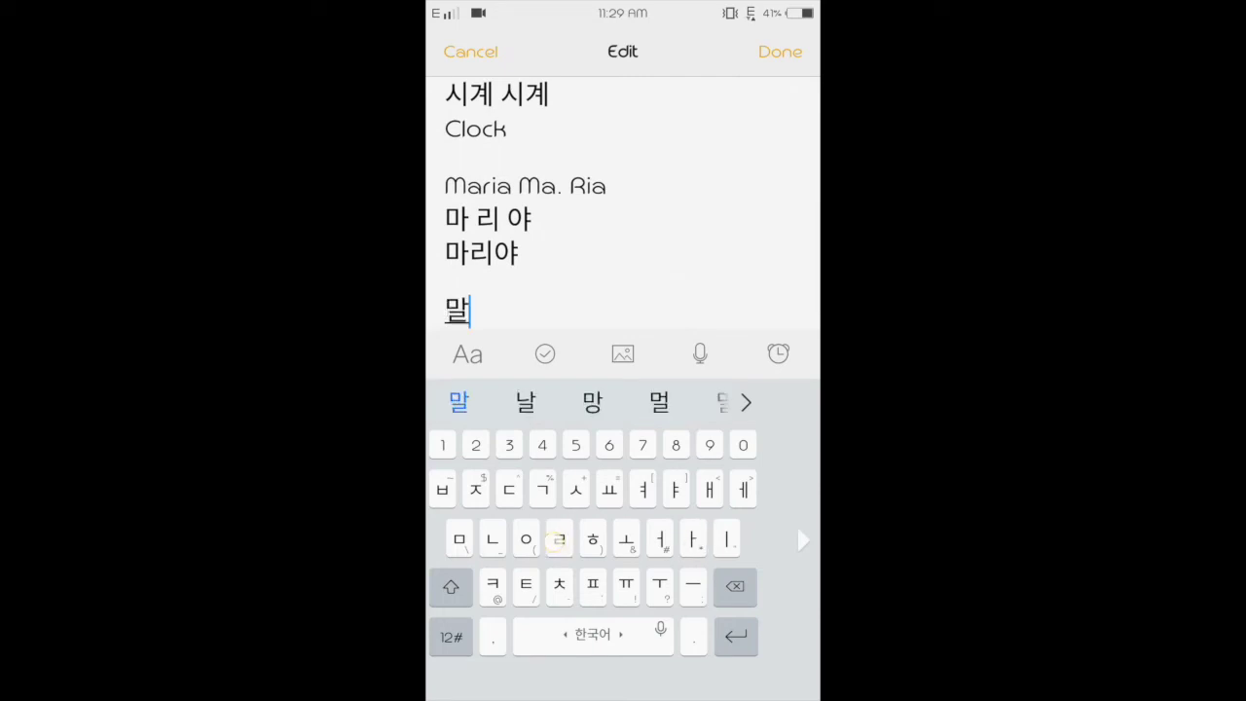
pyautogui.write('ㅡㄴ')
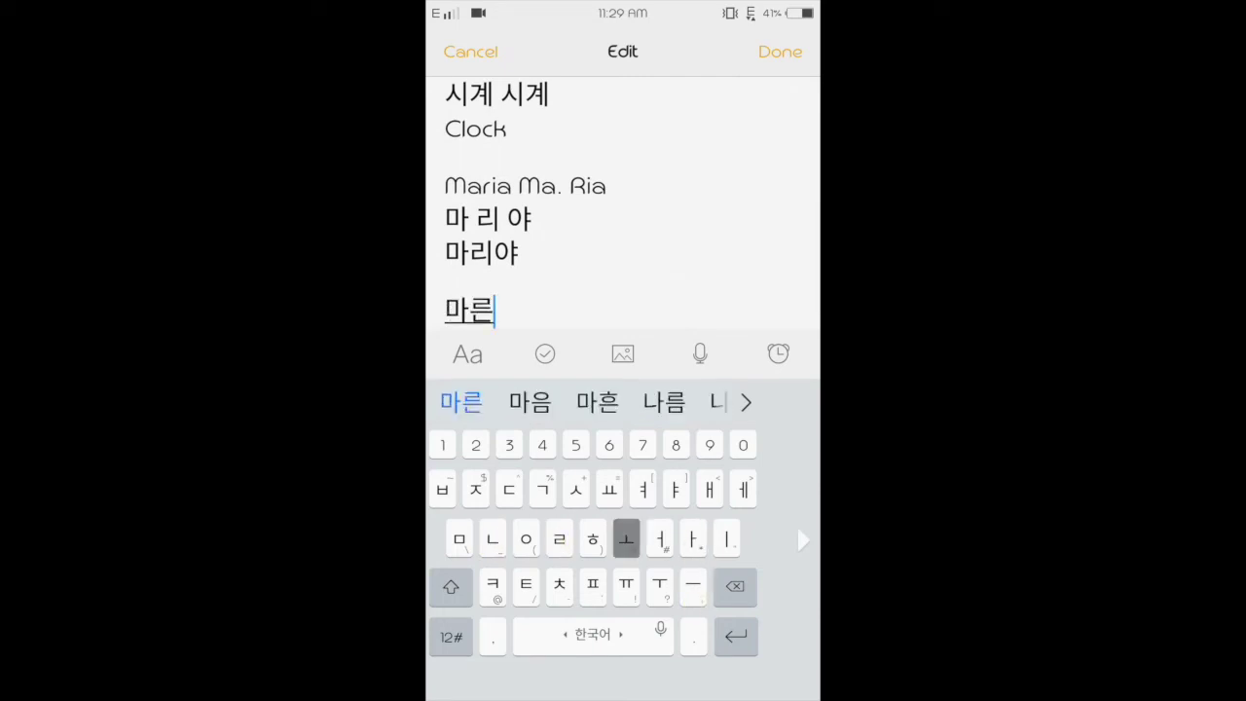
pyautogui.write('ㅗㅇ ㄴ')
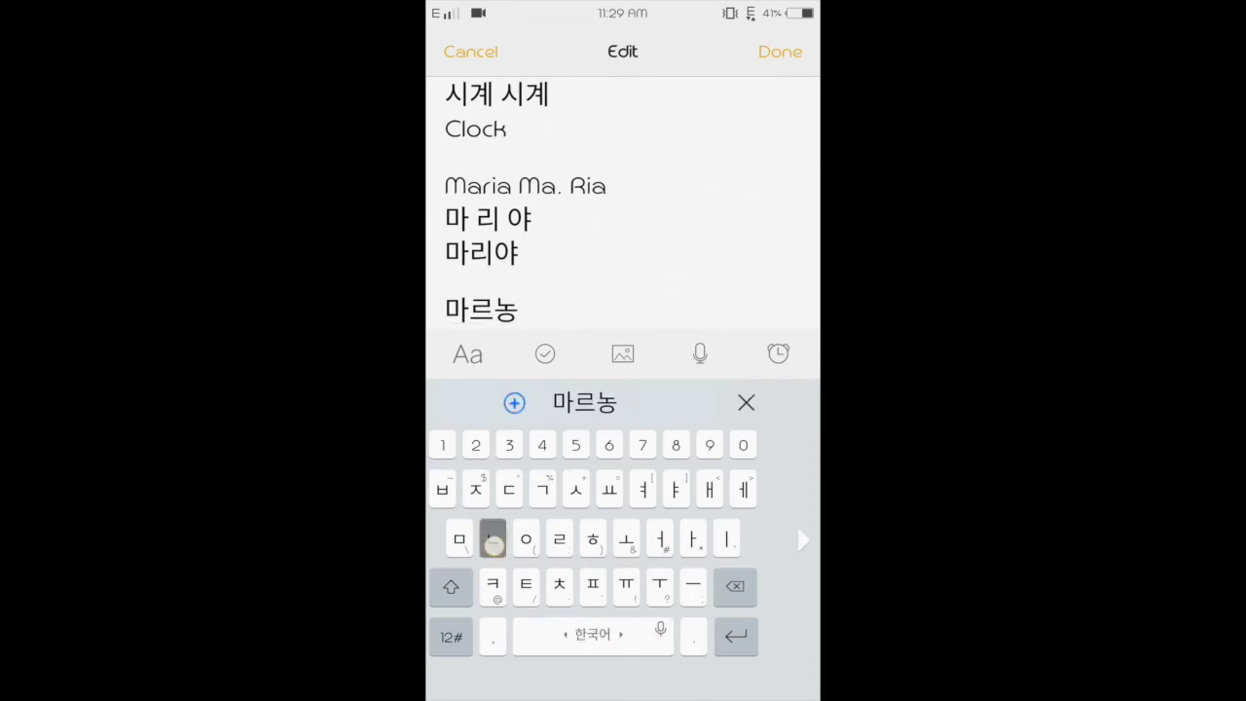
pyautogui.write('ㅏ ㅇㅏ')
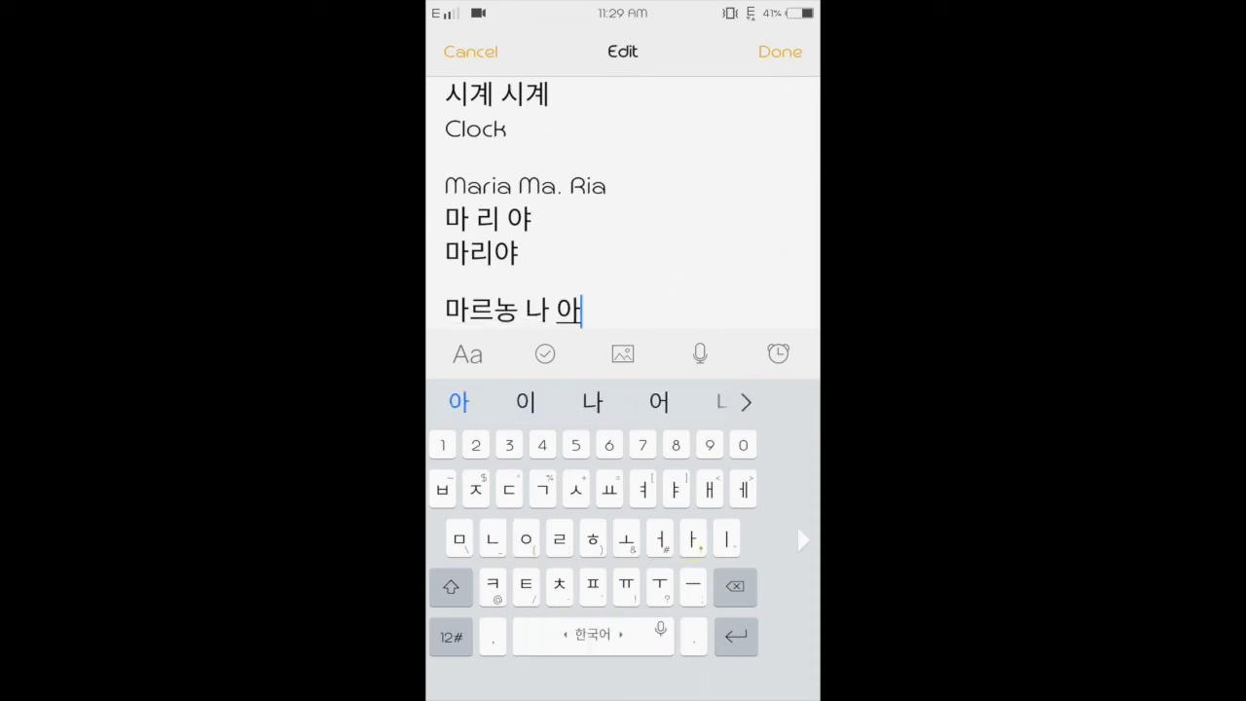
pyautogui.write('ㅋ')
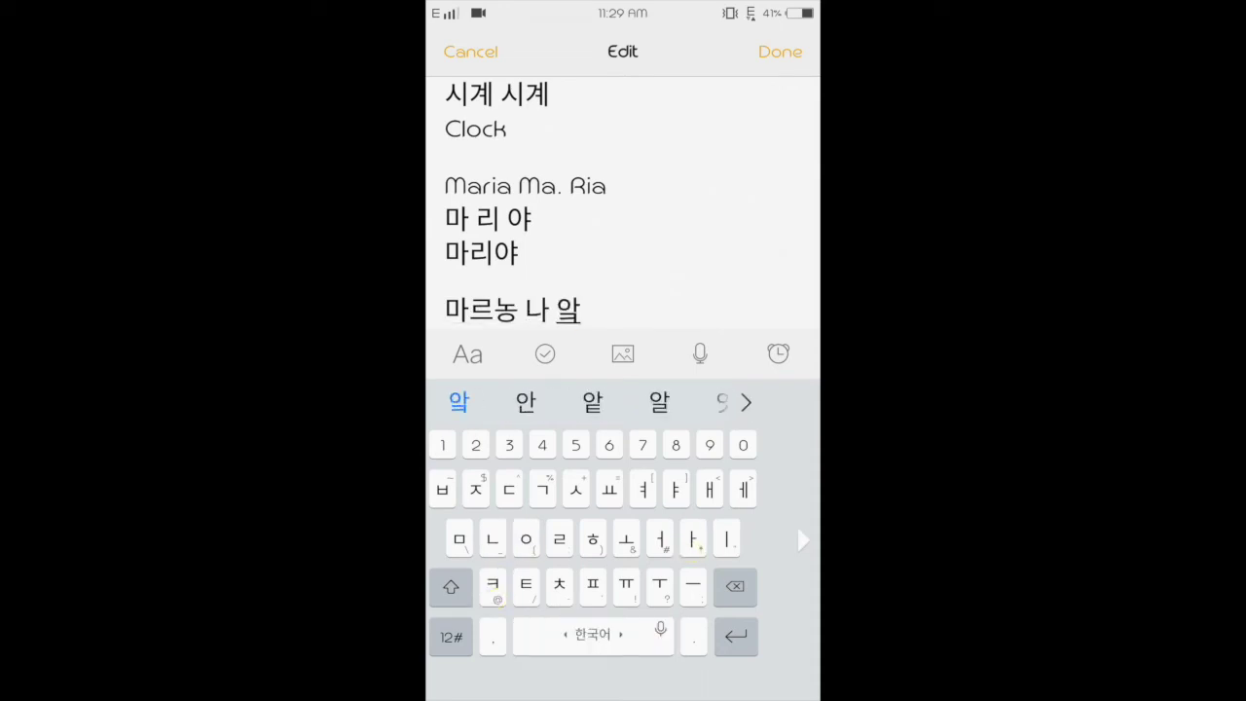
pyautogui.write('ㅗ')
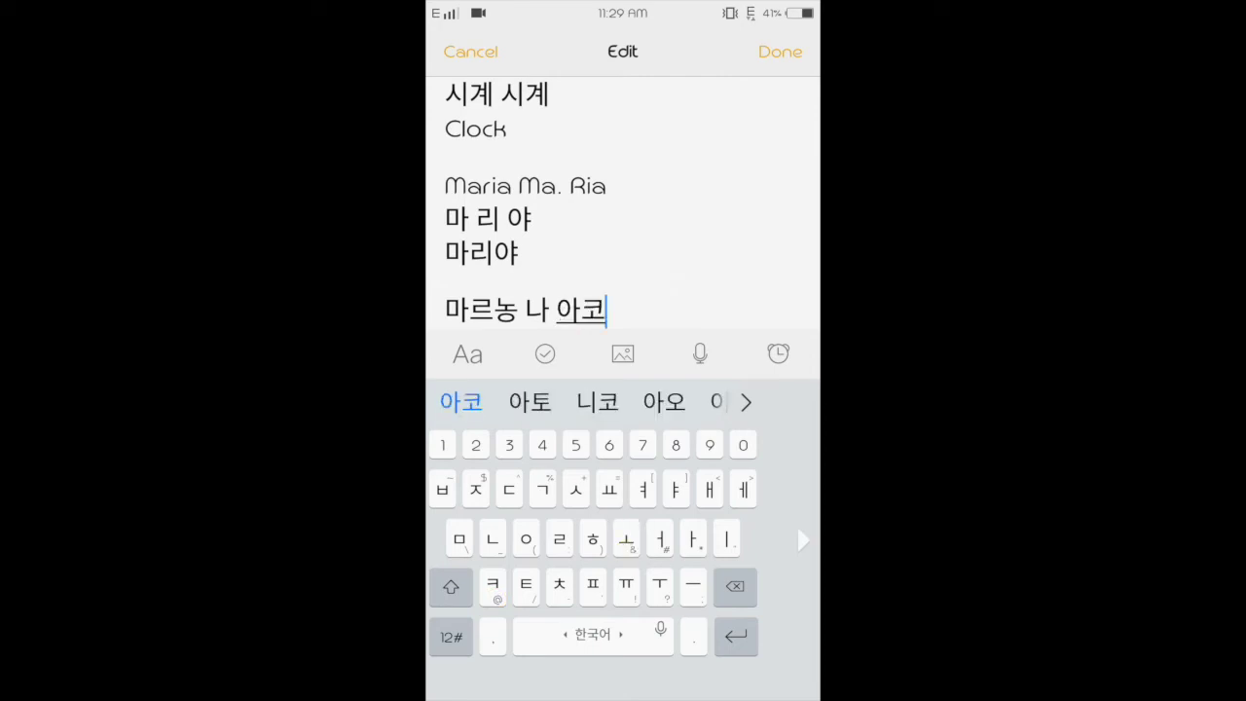
pyautogui.write(' ㅁ')
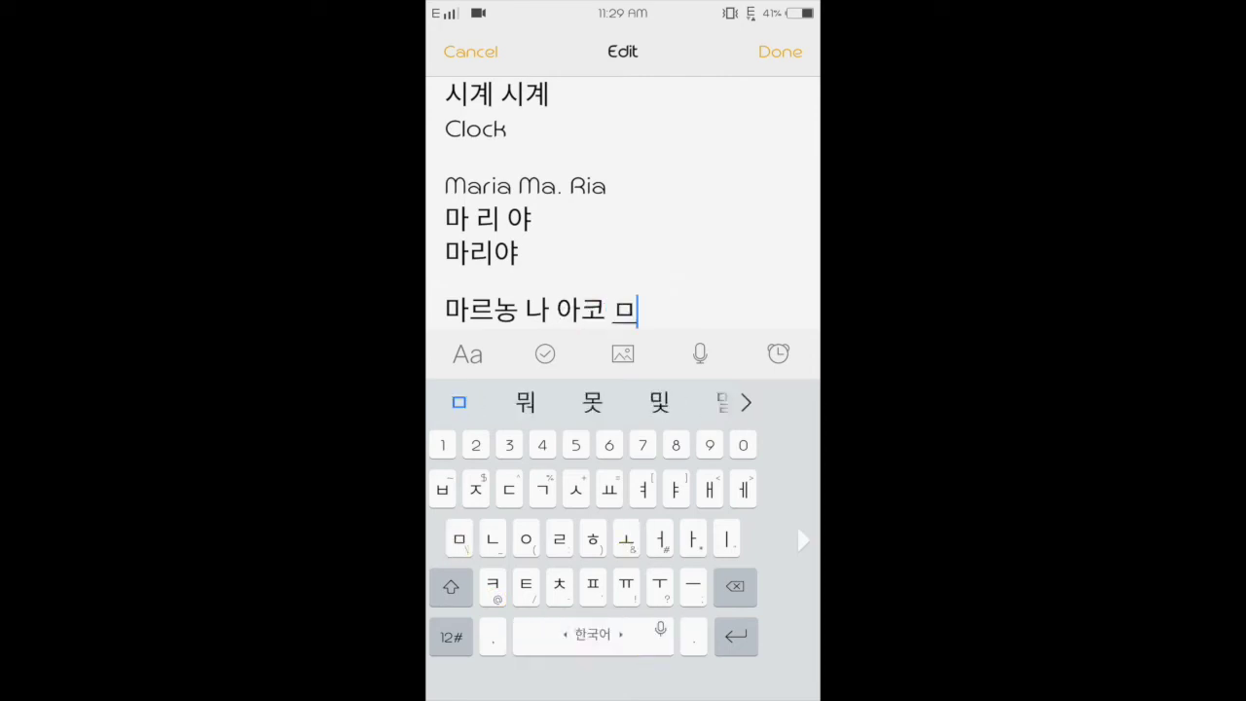
pyautogui.write('ㅏㄱ')
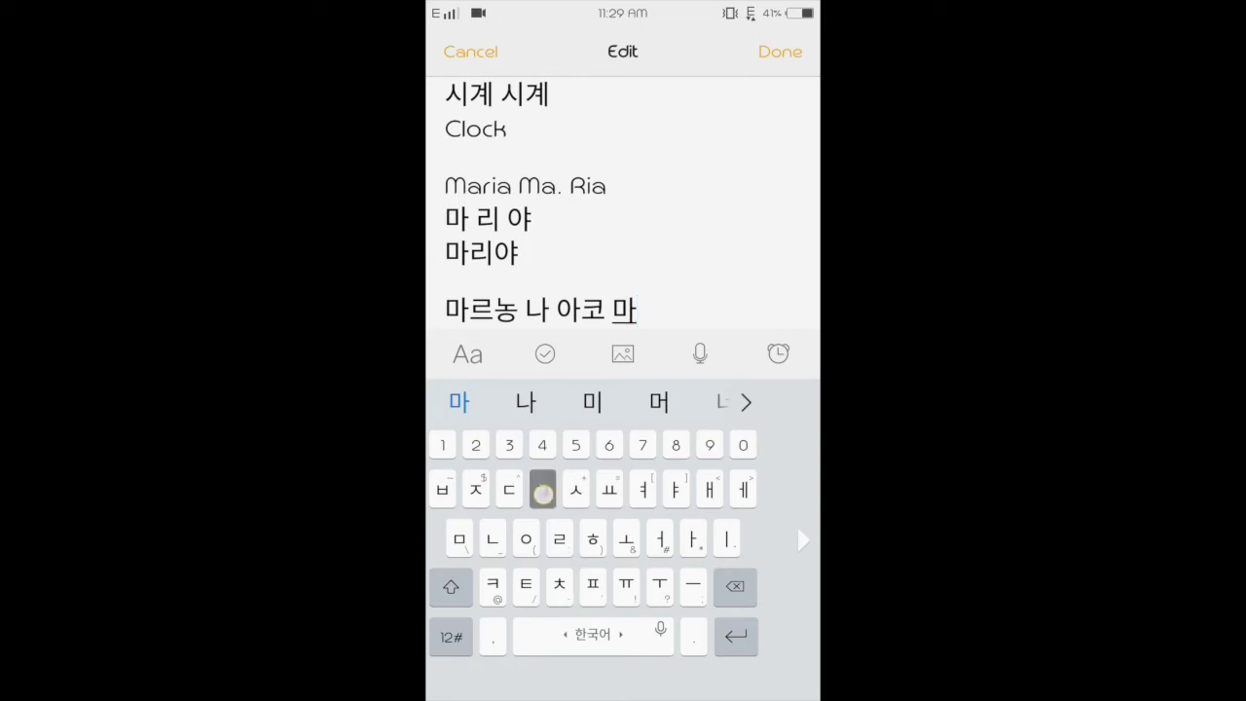
pyautogui.write('ㅡㅂㅏ')
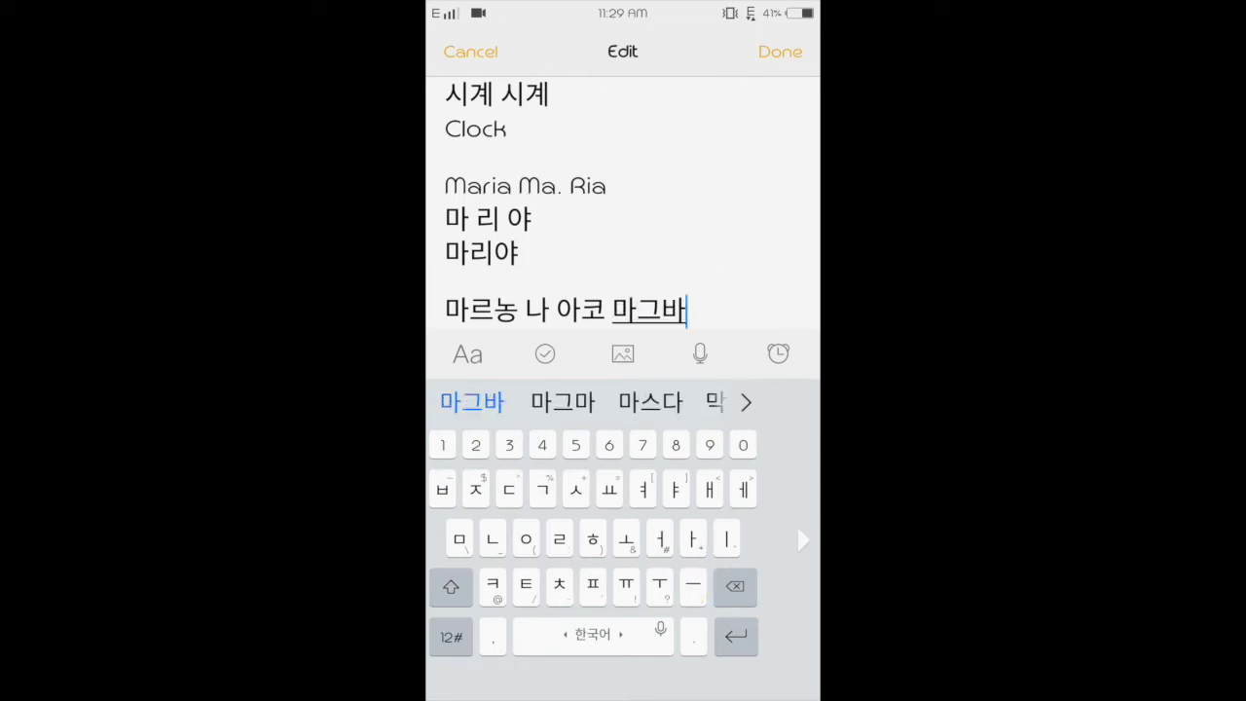
pyautogui.write('ㅅㅏ')
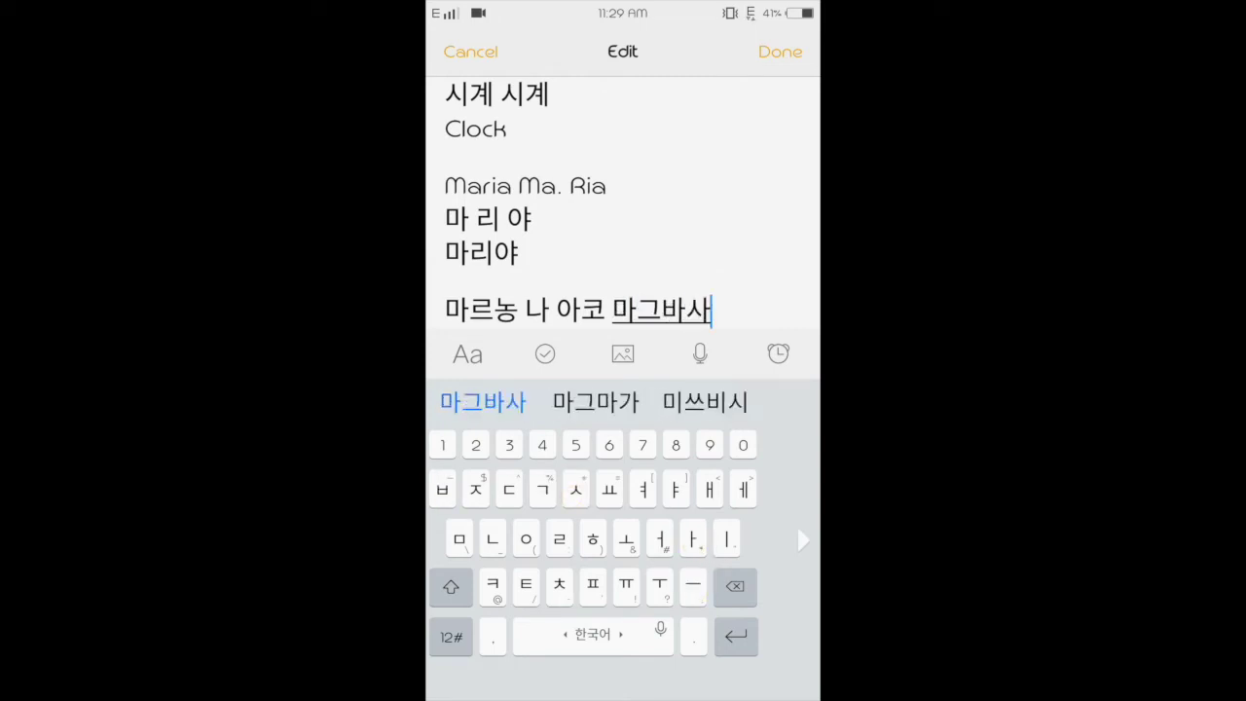
pyautogui.write('.')
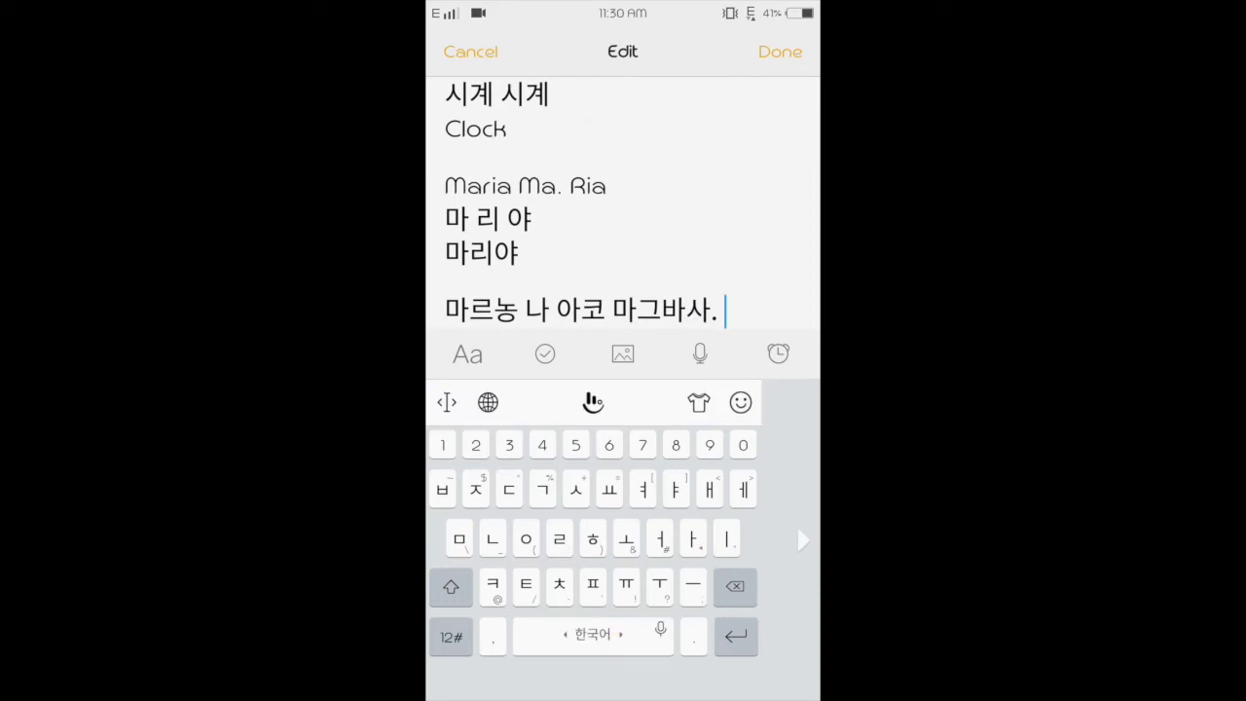
pyautogui.press('Return')
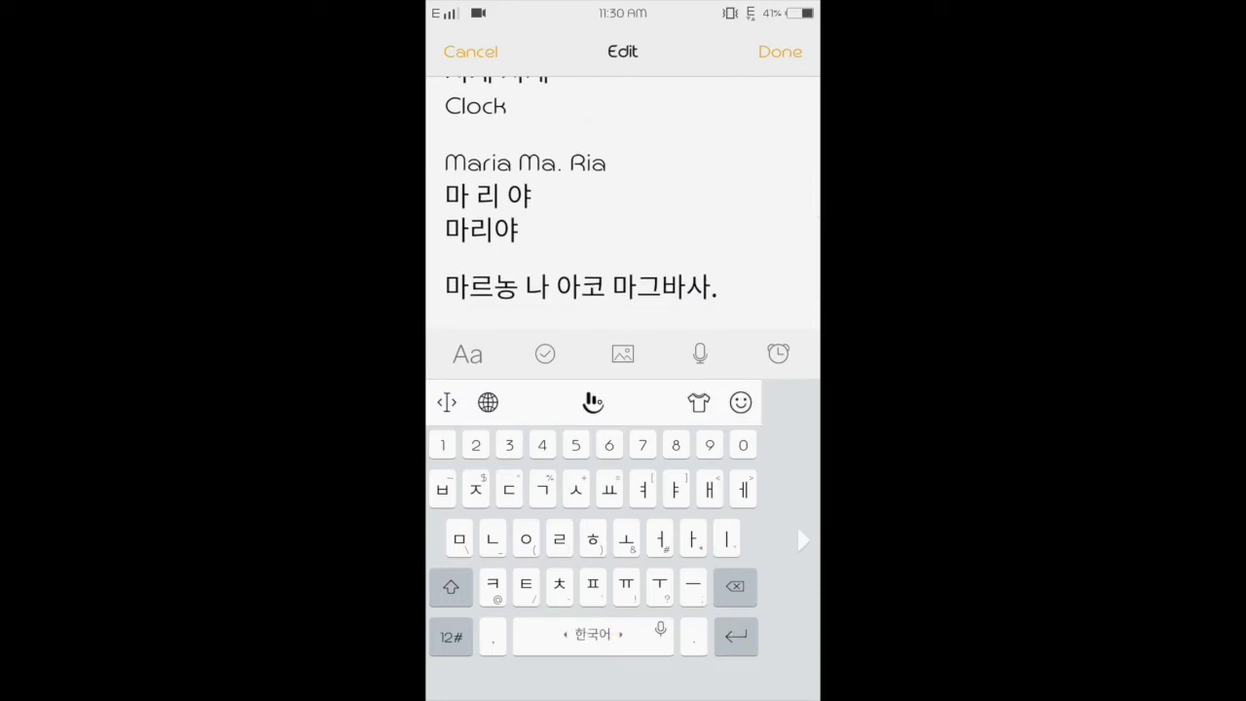
pyautogui.press('Return')
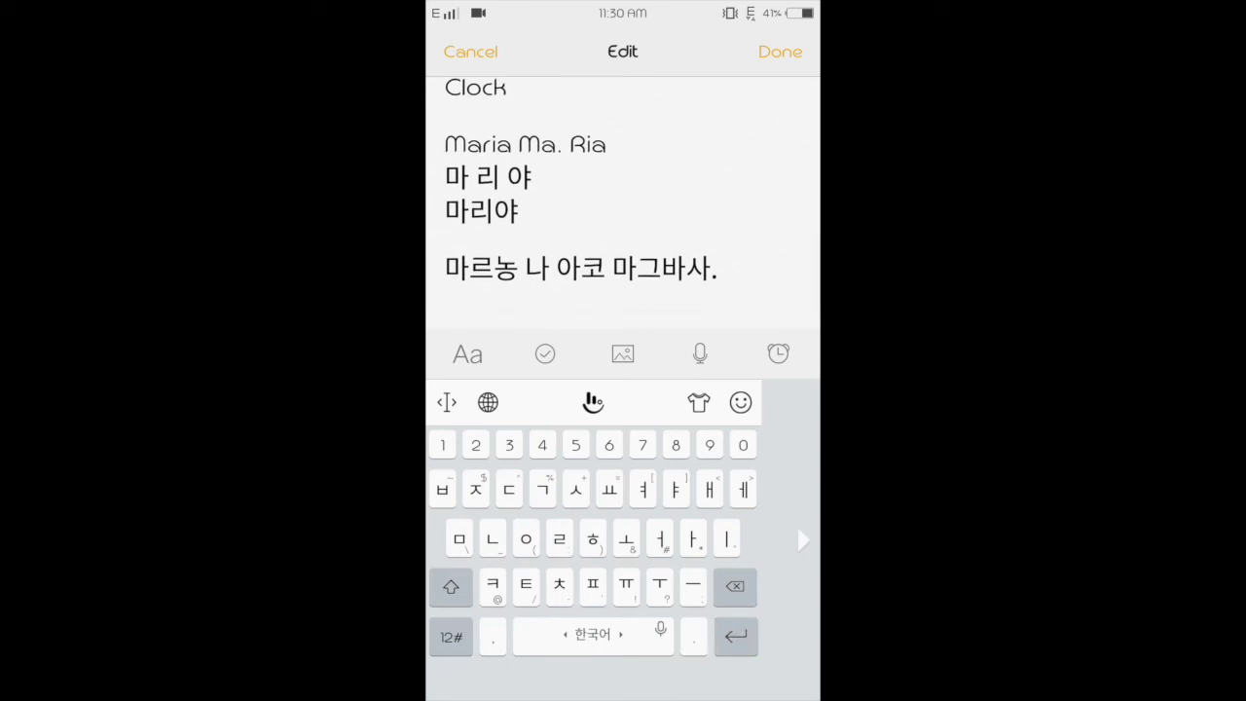
pyautogui.press('Return')
pyautogui.press('Return')
pyautogui.press('Return')
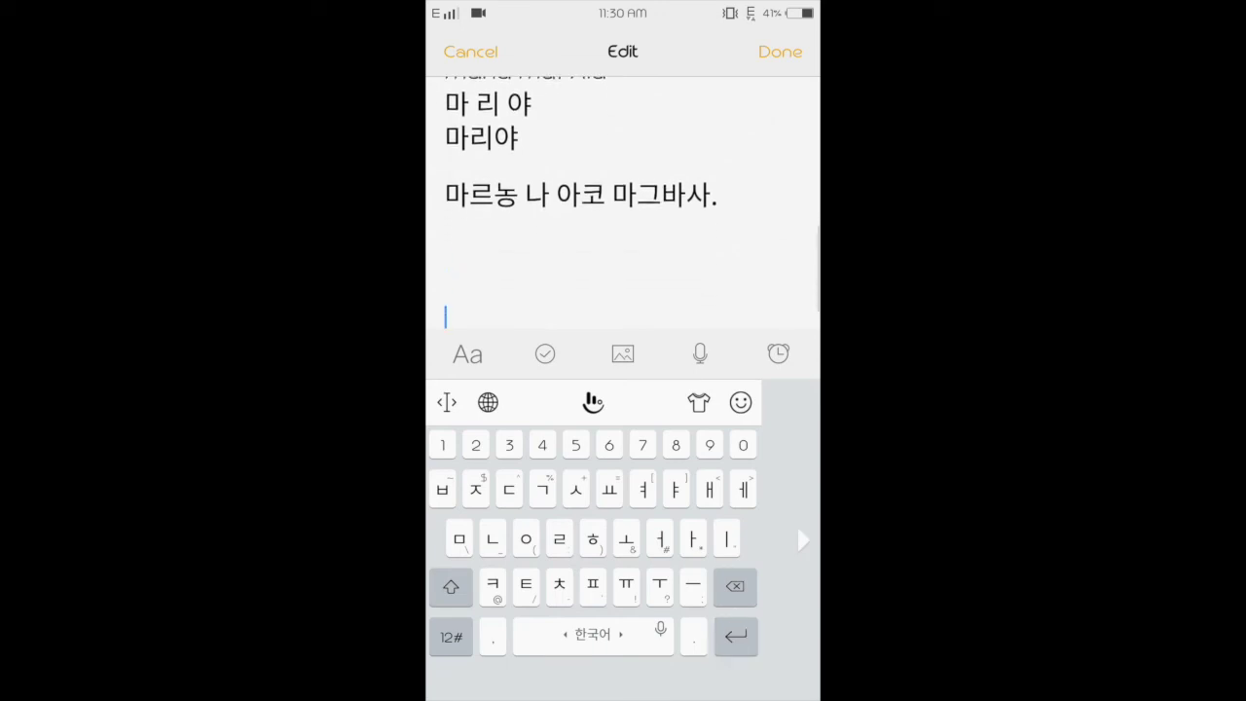
# Switch to English and type 'Mareunong na ako magubasa.' on a new line
pyautogui.scroll(3, 624, 292)
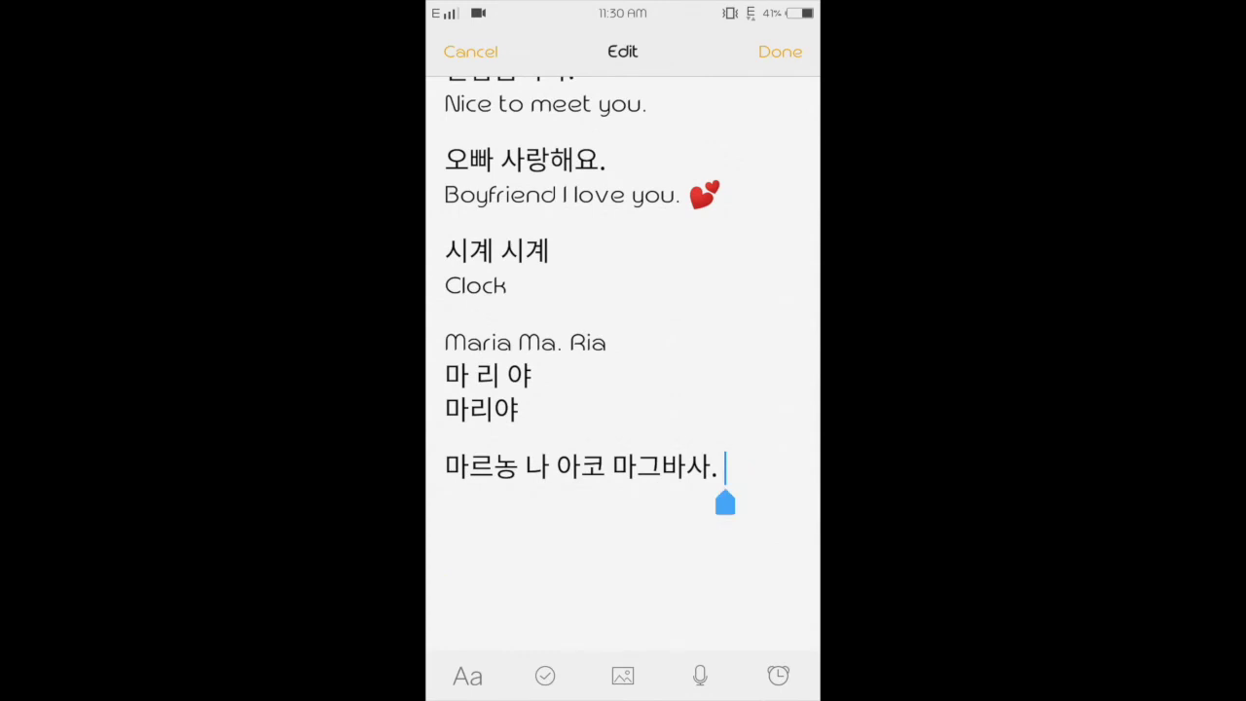
pyautogui.press('Return')
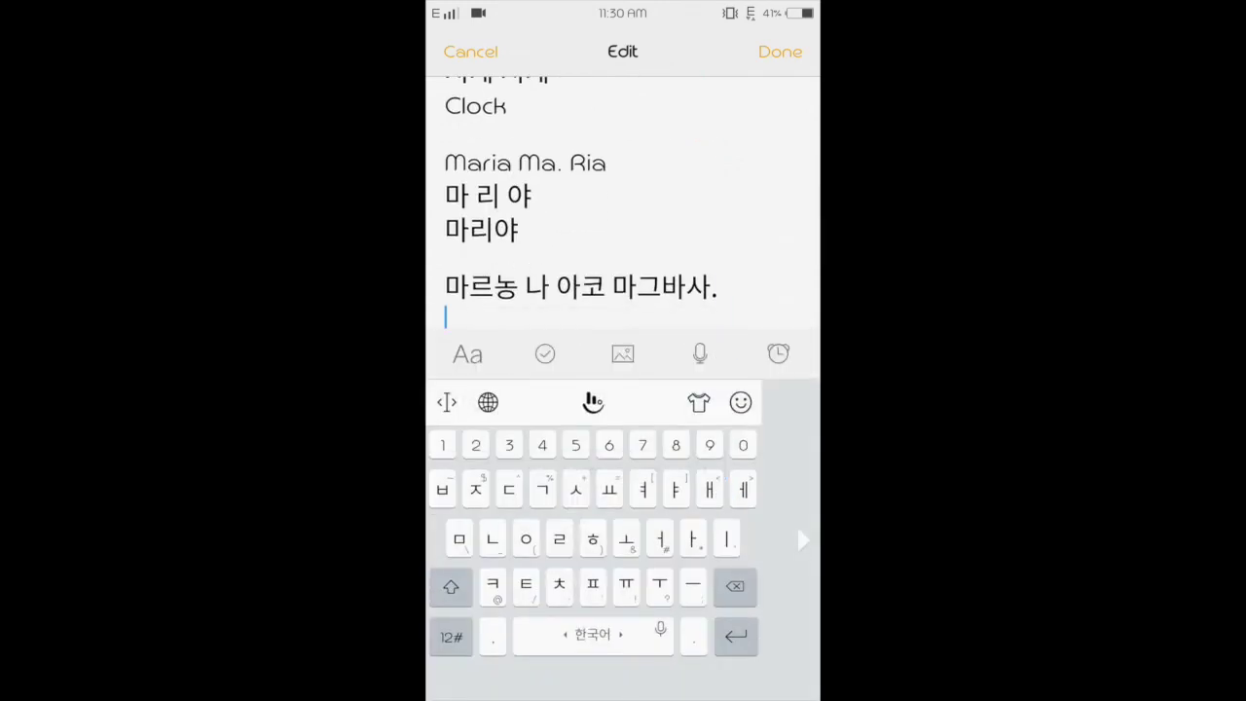
pyautogui.press('super+space')
pyautogui.write('m')
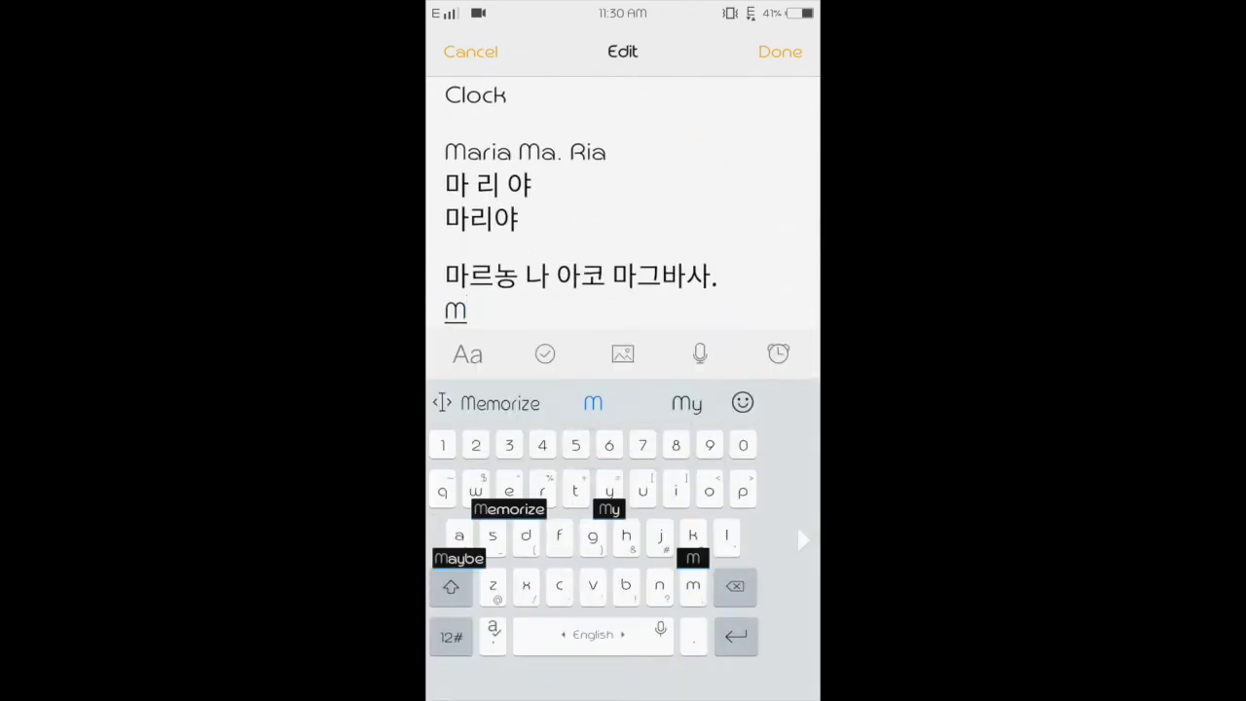
pyautogui.write('are')
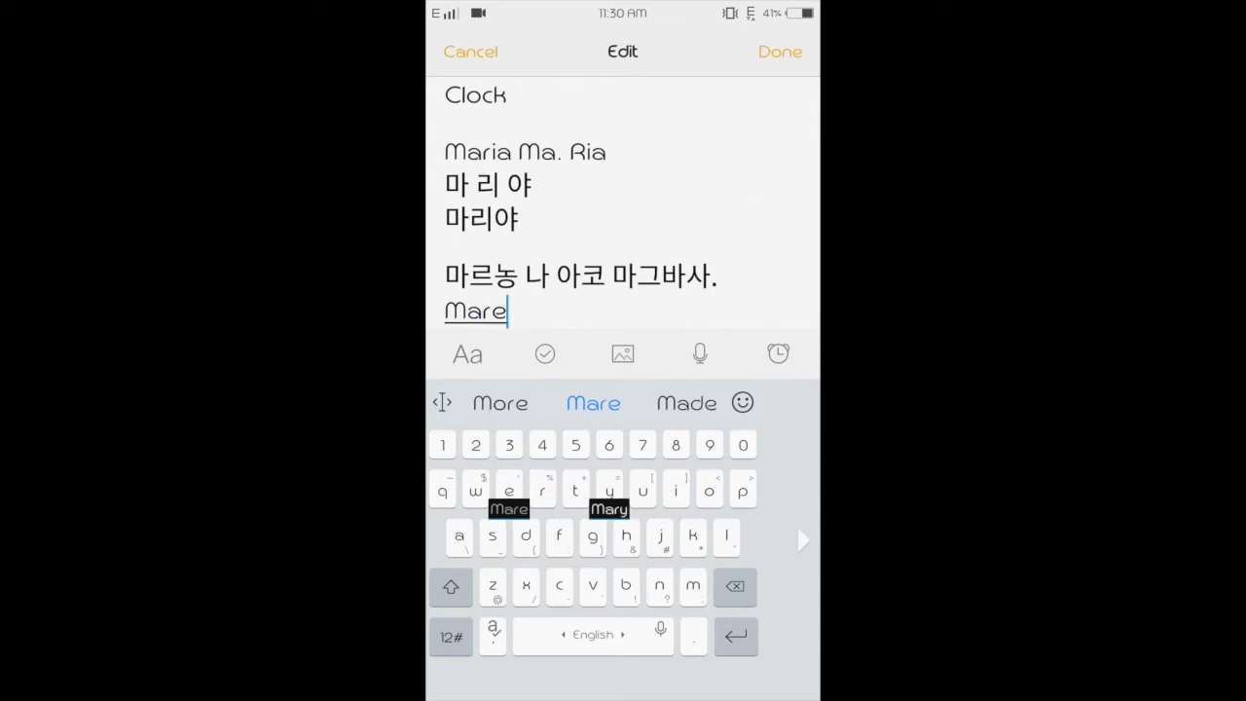
pyautogui.write('u')
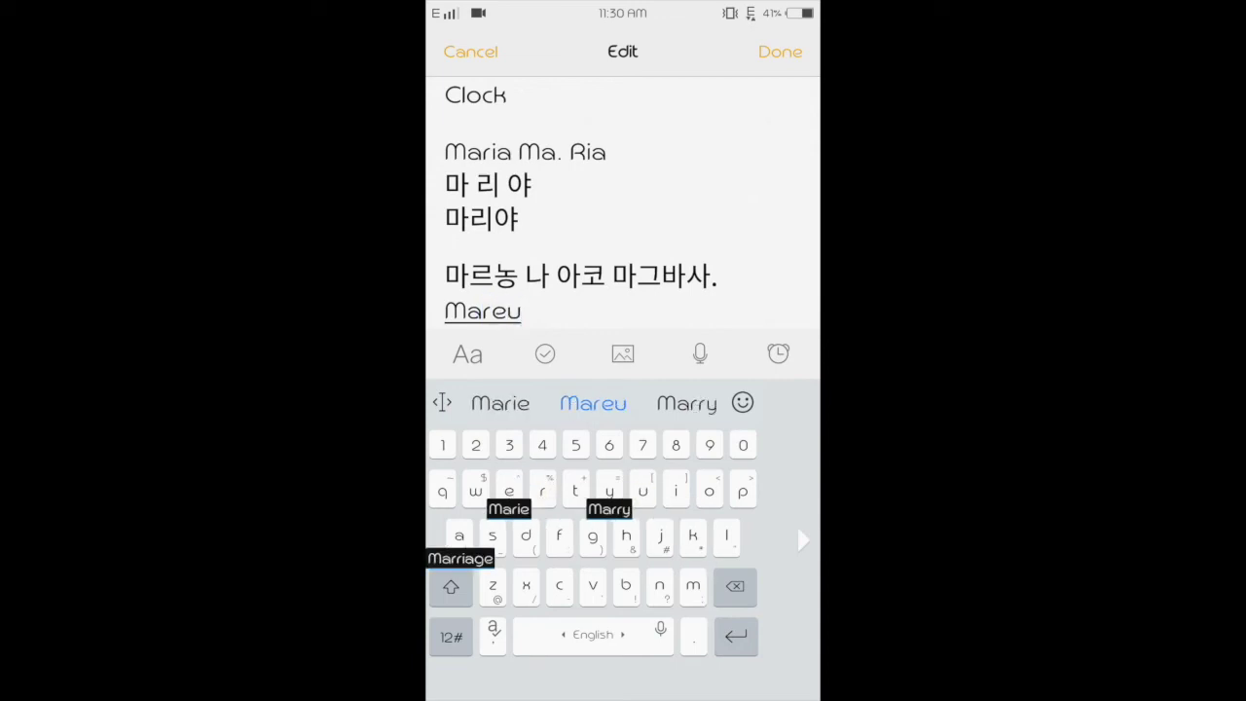
pyautogui.write('nong ')
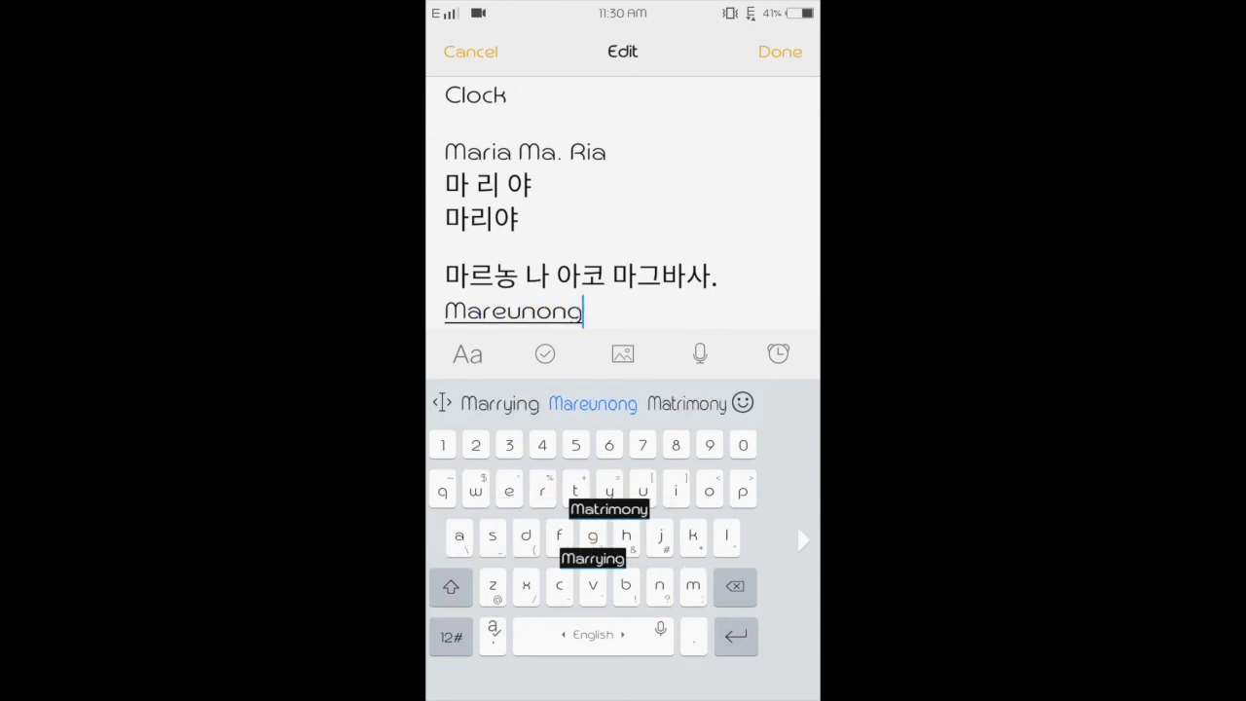
pyautogui.write('na ')
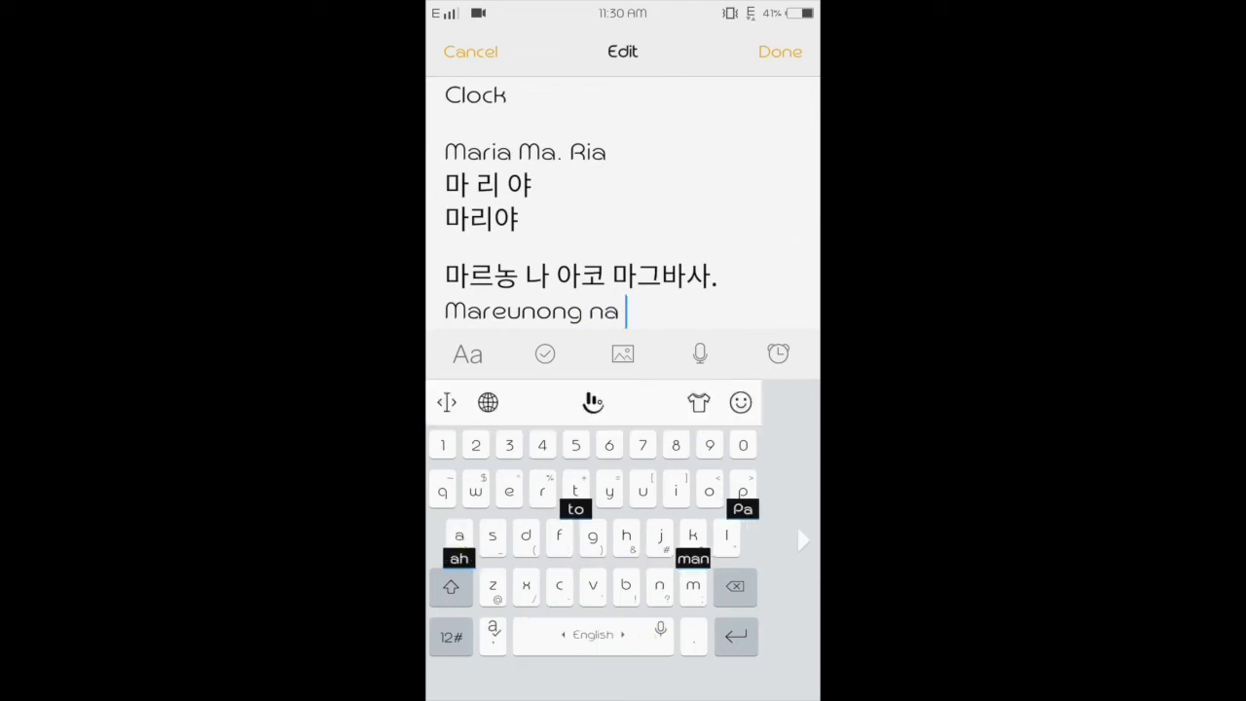
pyautogui.write('ako')
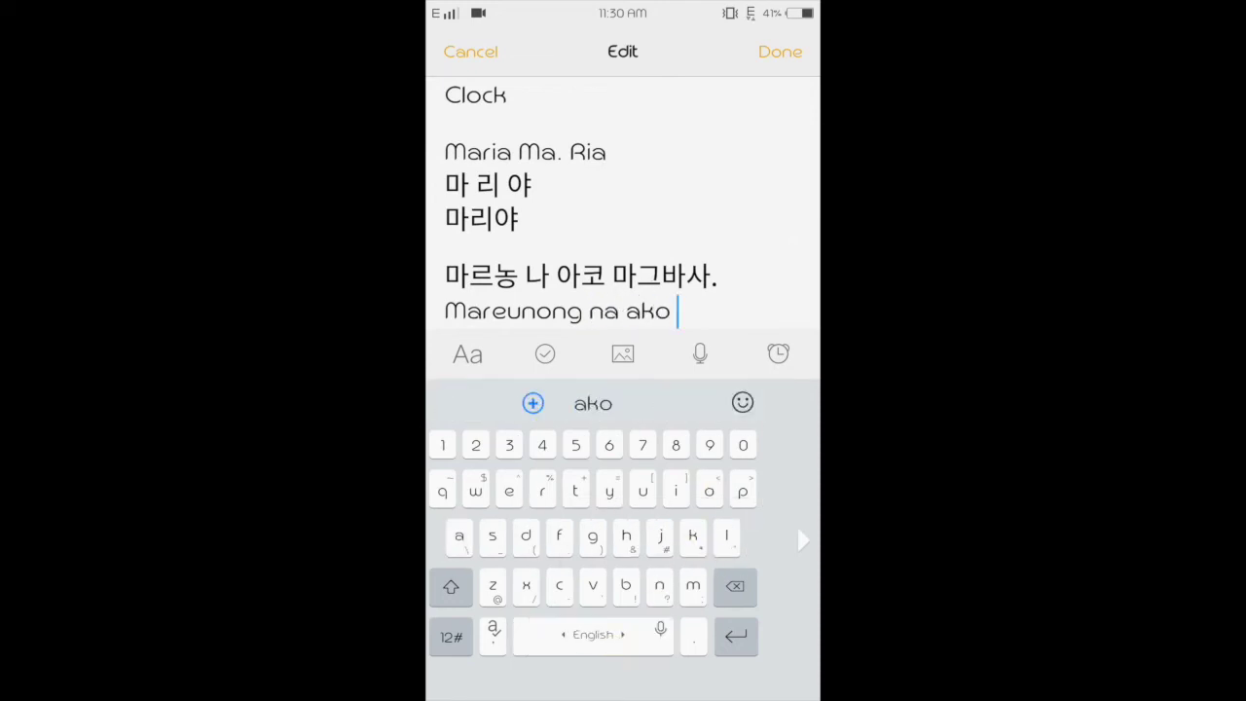
pyautogui.write(' magu')
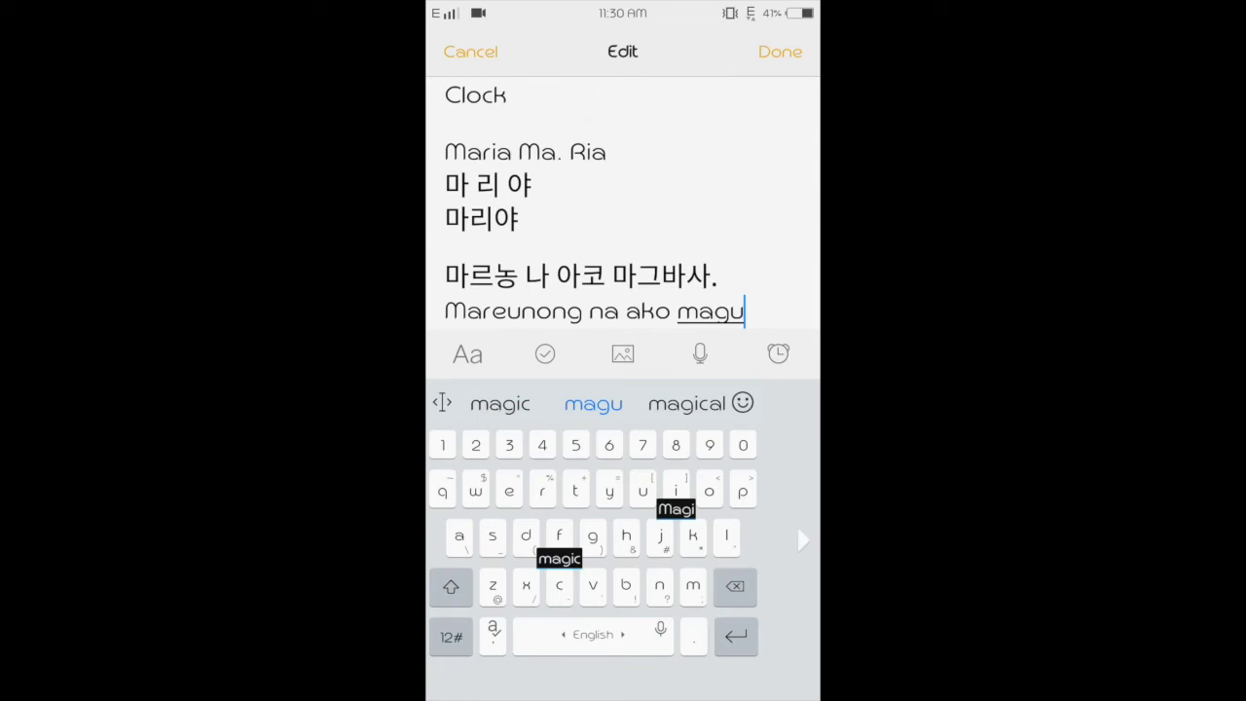
pyautogui.write('b')
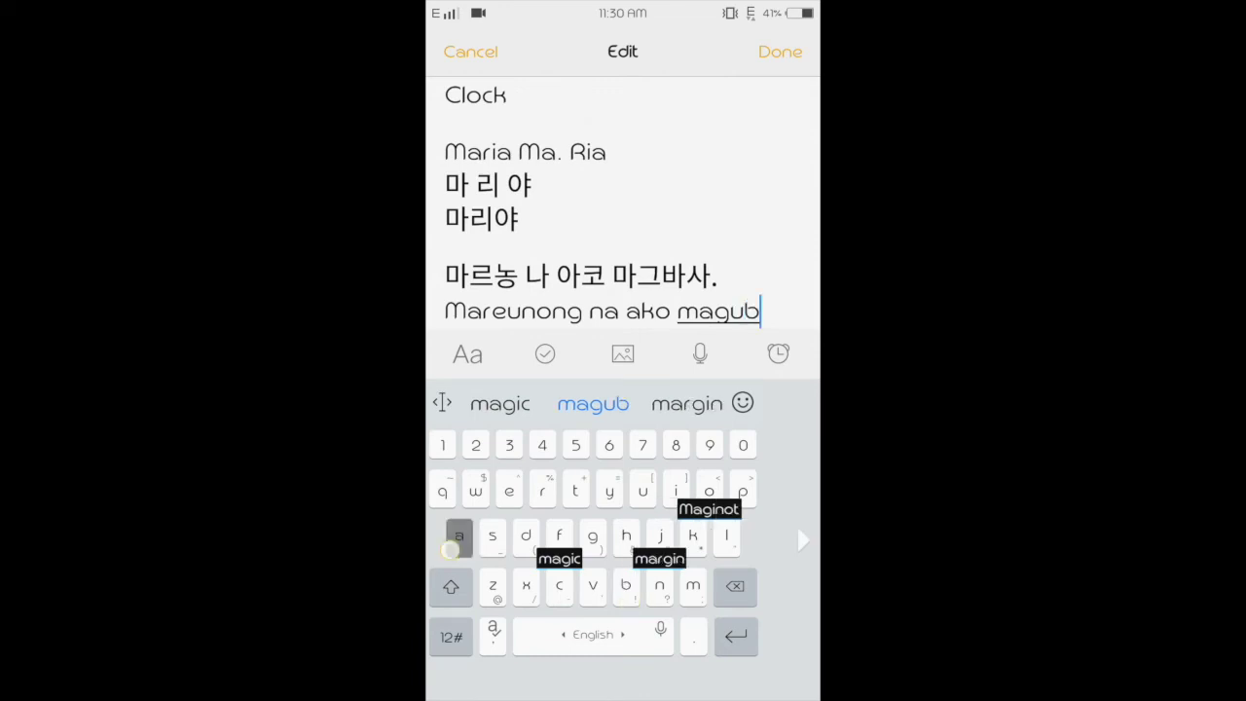
pyautogui.write('asa')
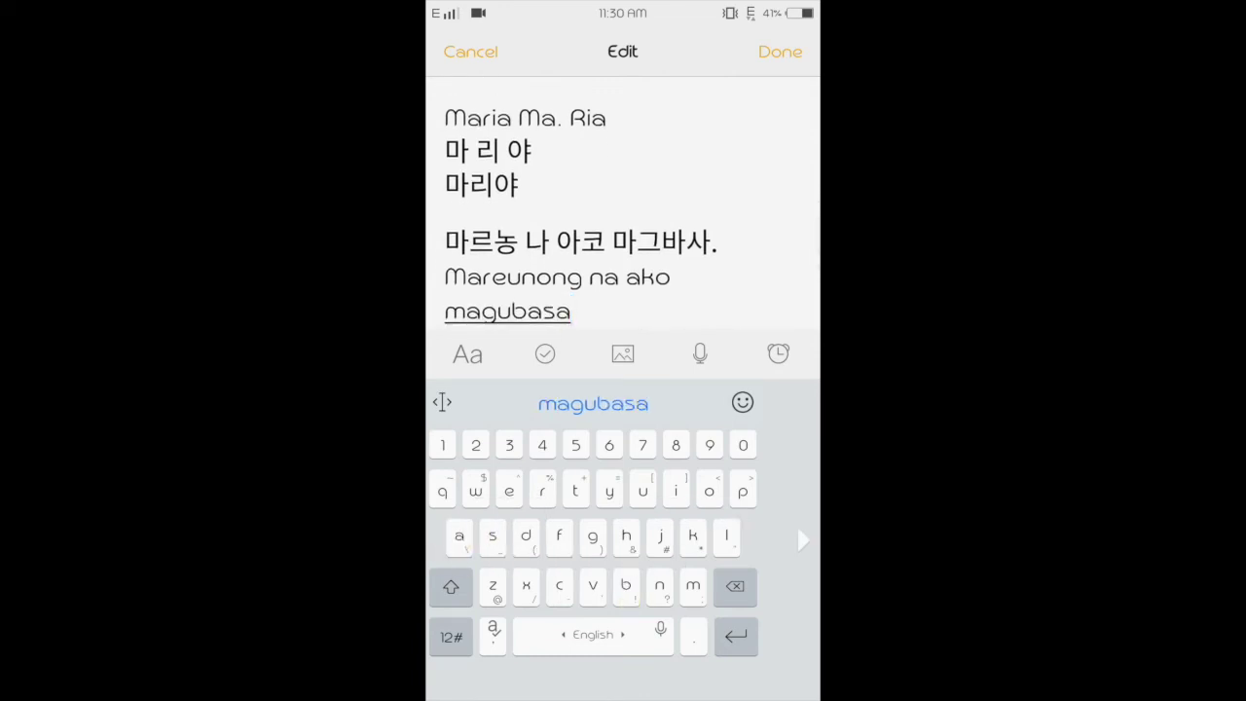
pyautogui.write('.')
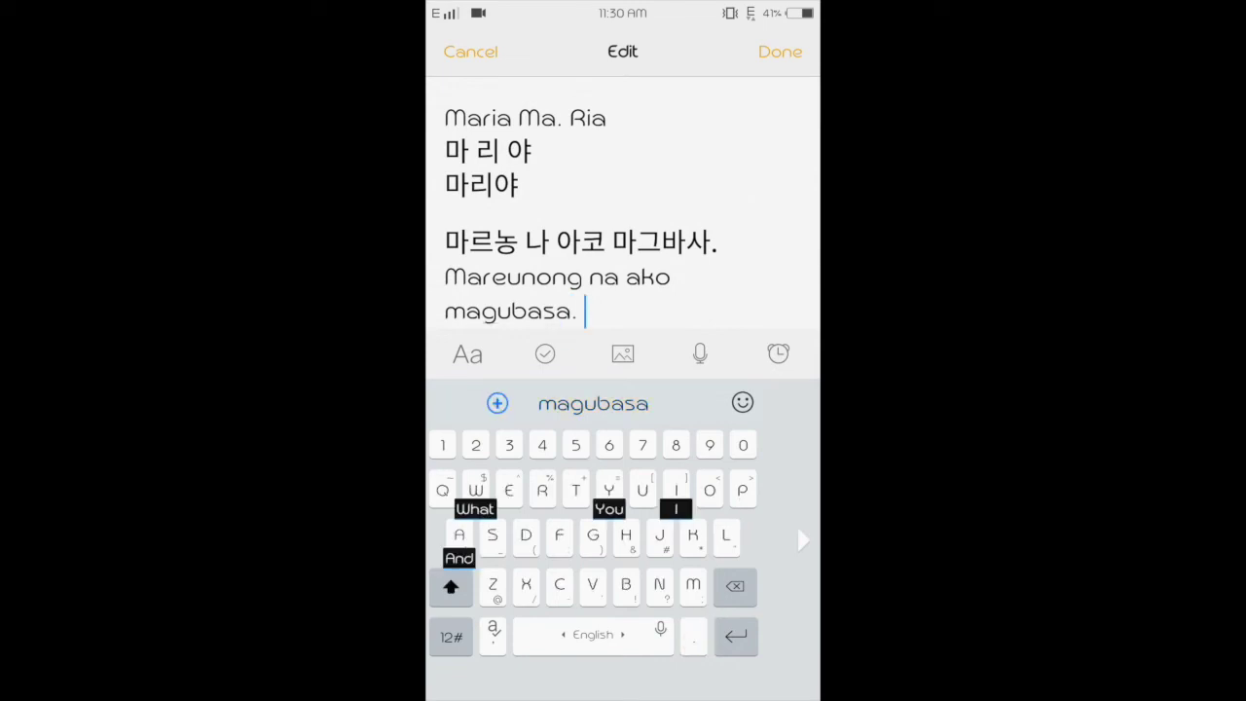
# Add three grinning-face emojis after the sentence and start two new lines
pyautogui.click(741, 402)
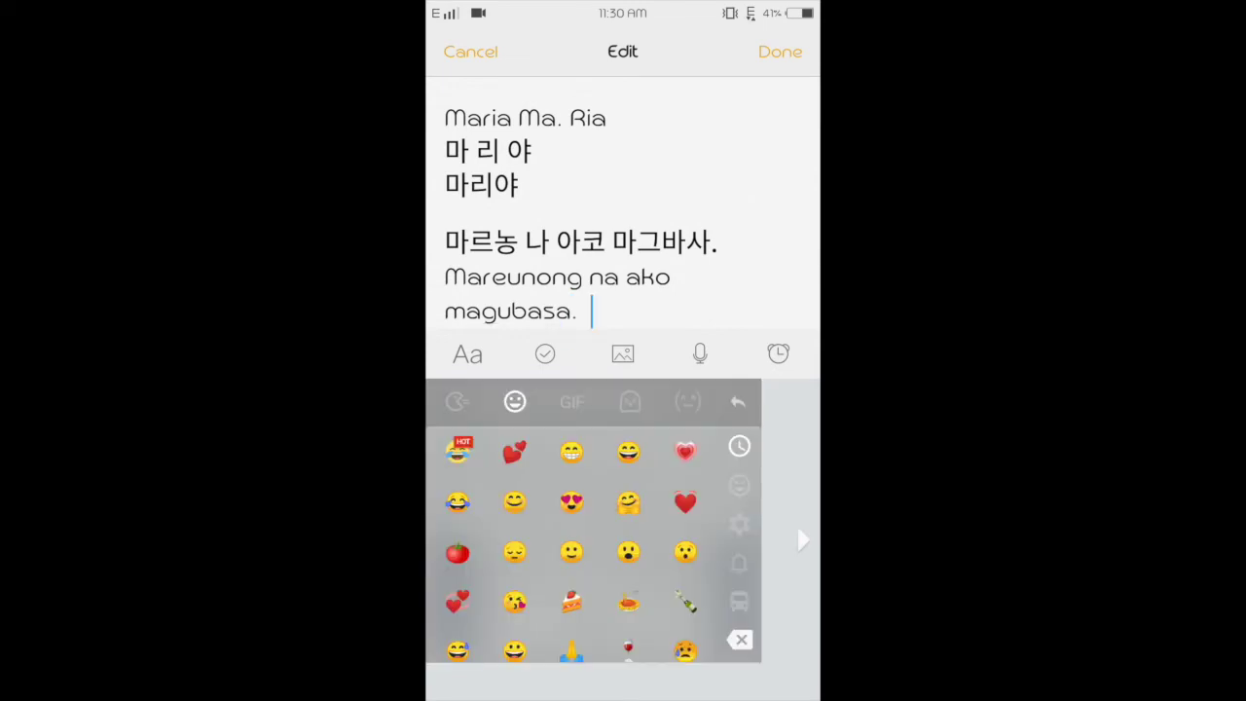
pyautogui.click(573, 454)
pyautogui.click(573, 454)
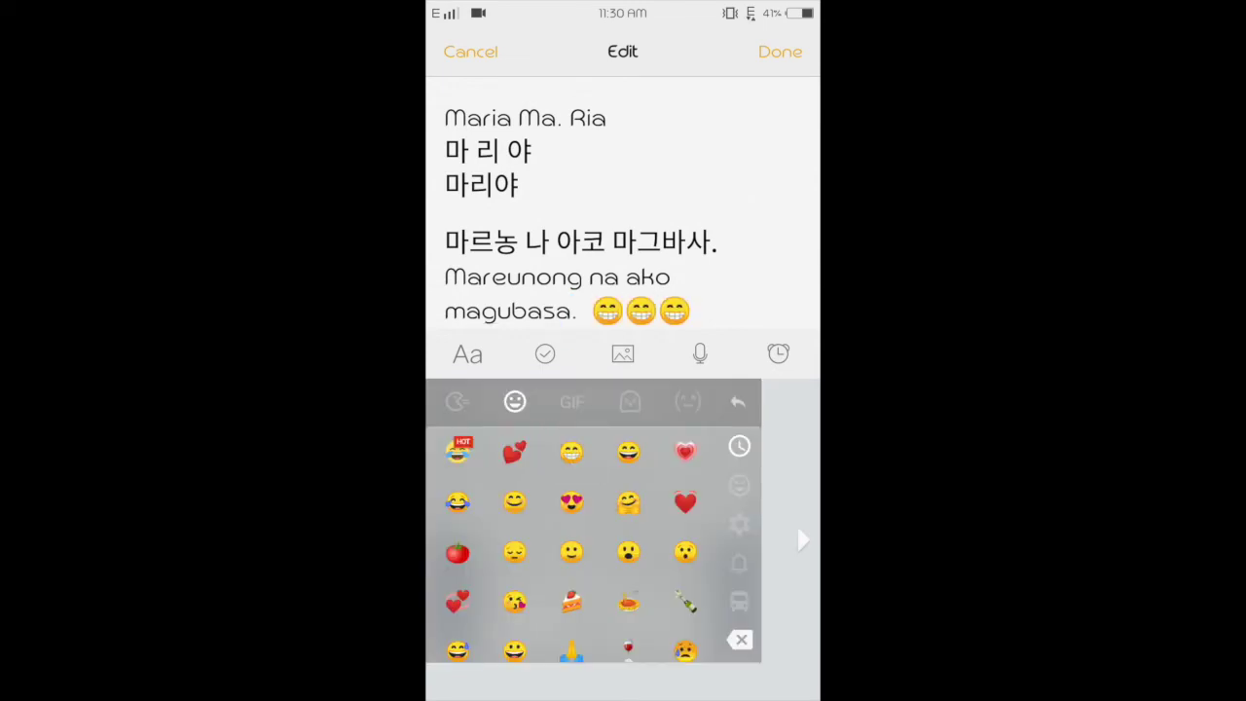
pyautogui.click(738, 402)
pyautogui.press('Return')
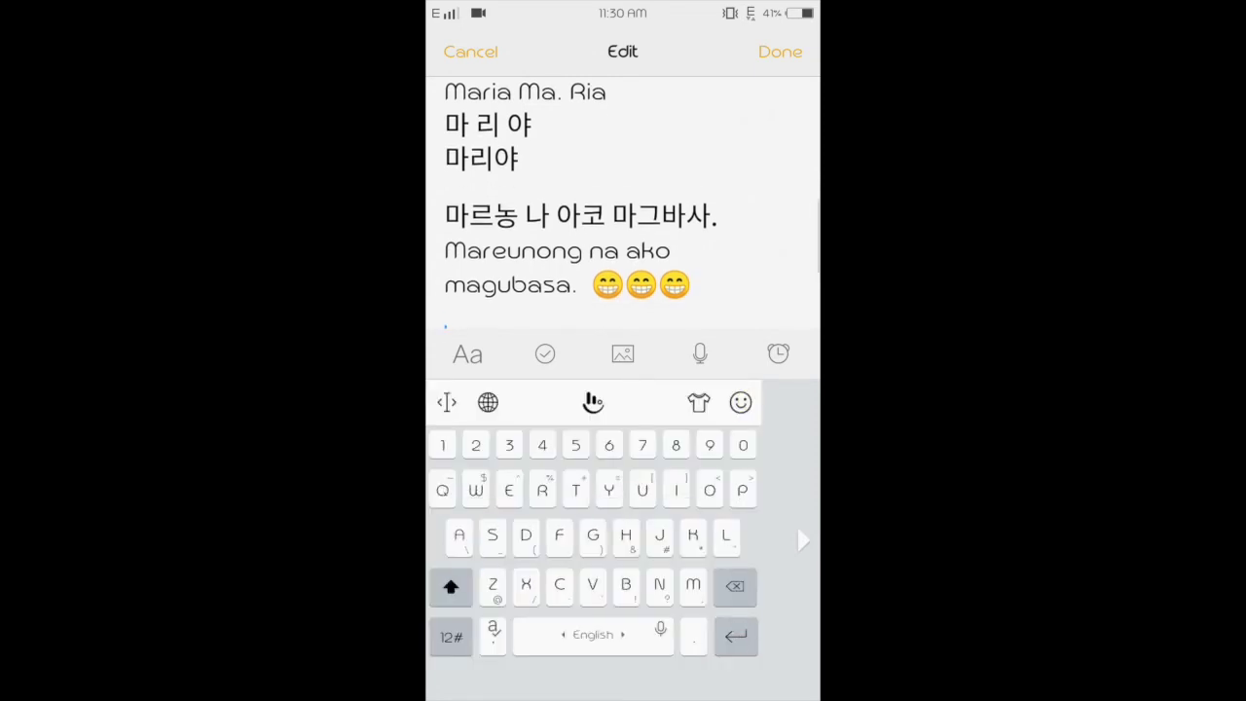
pyautogui.press('Return')
pyautogui.press('Return')
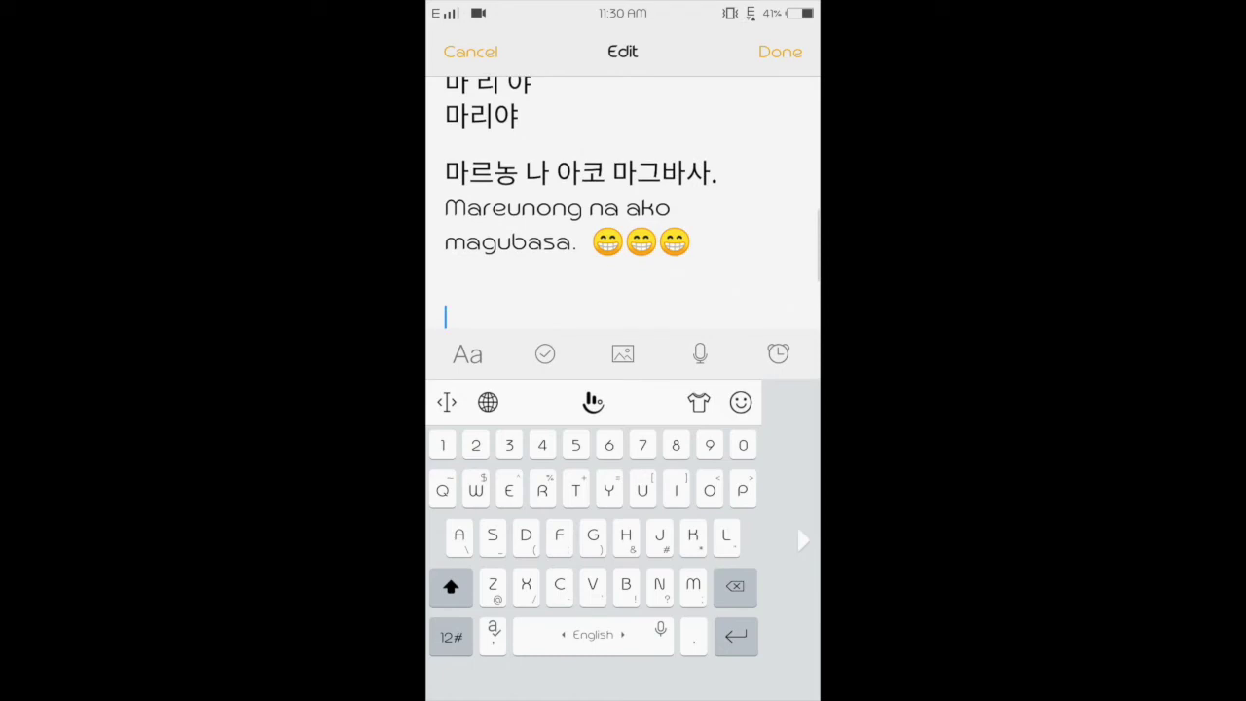
# In Korean, type 타와 카? 하하하하, fixing stray characters, and start a new line
pyautogui.moveTo(593, 635); pyautogui.dragTo(643, 635)
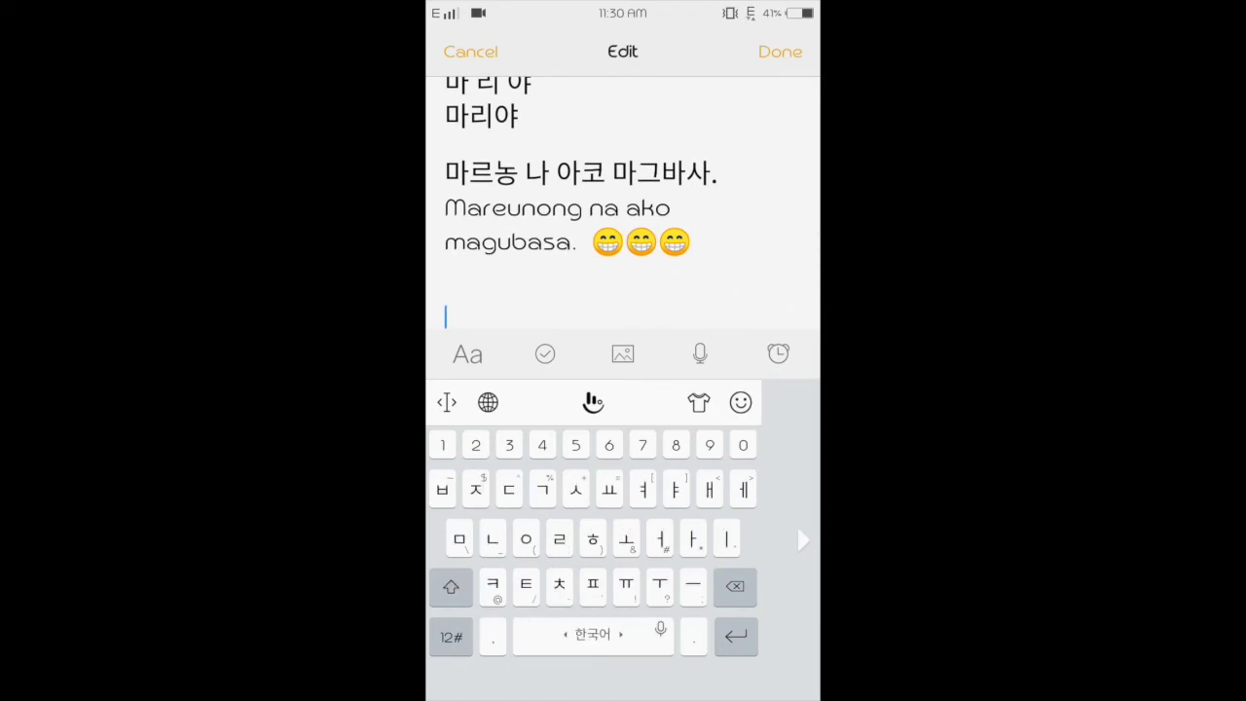
pyautogui.write('ㅌㅏㅇ')
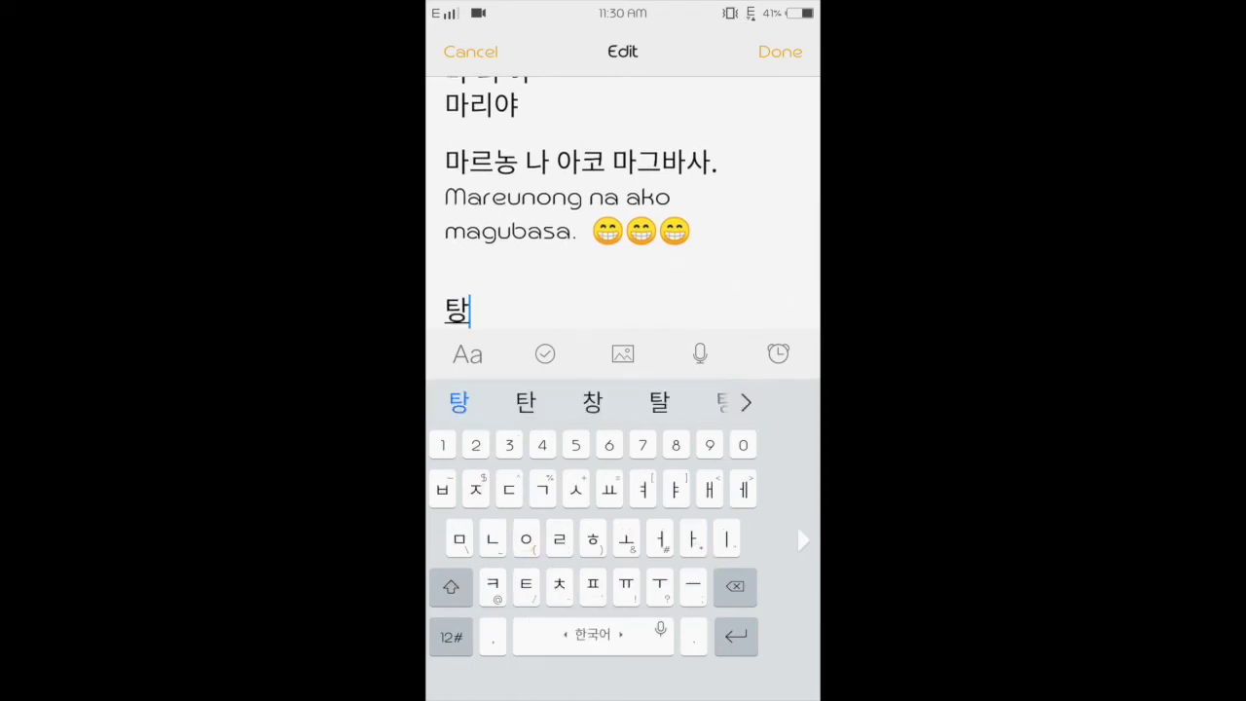
pyautogui.write('ㅗㅏ')
pyautogui.press('space')
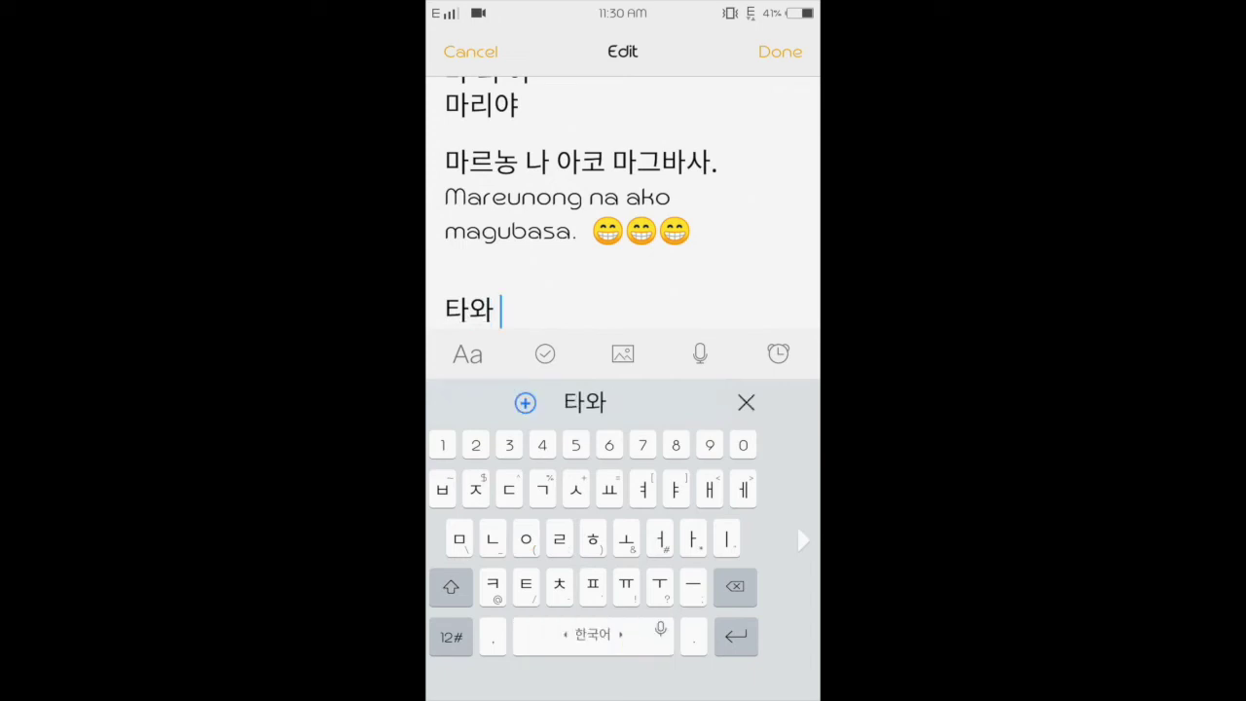
pyautogui.write('ㅌ')
pyautogui.press('BackSpace')
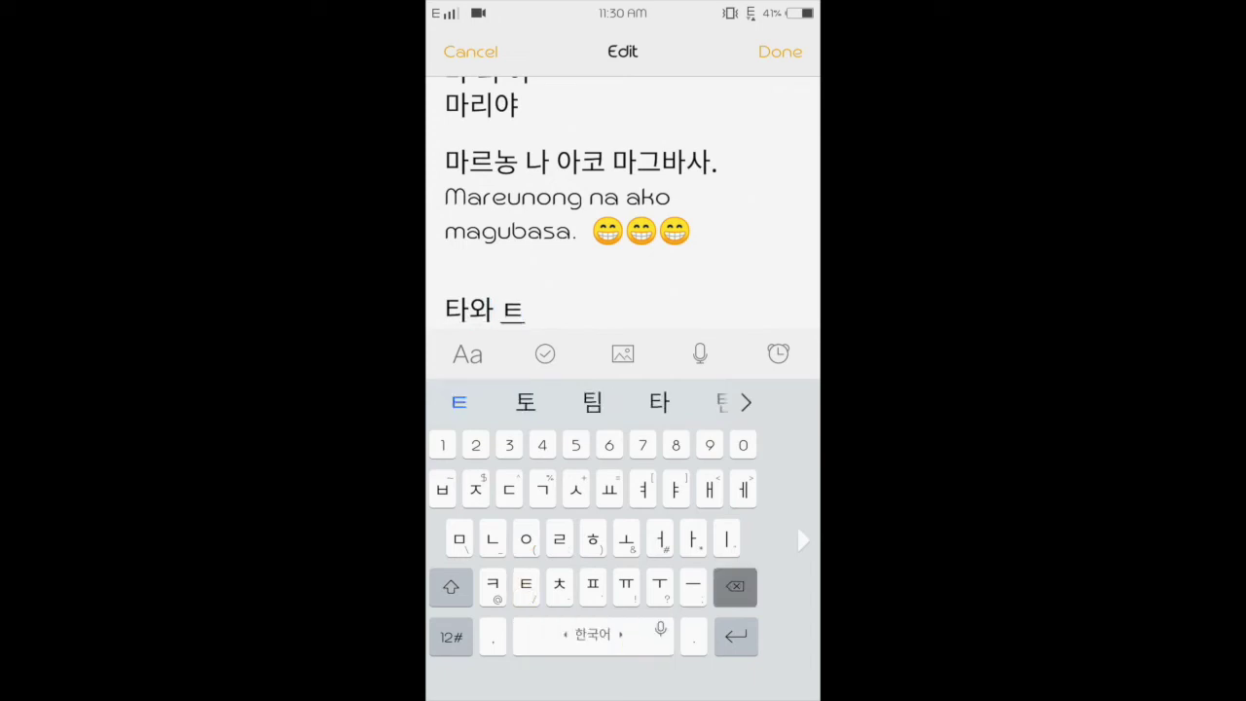
pyautogui.write('ㅋㅏ')
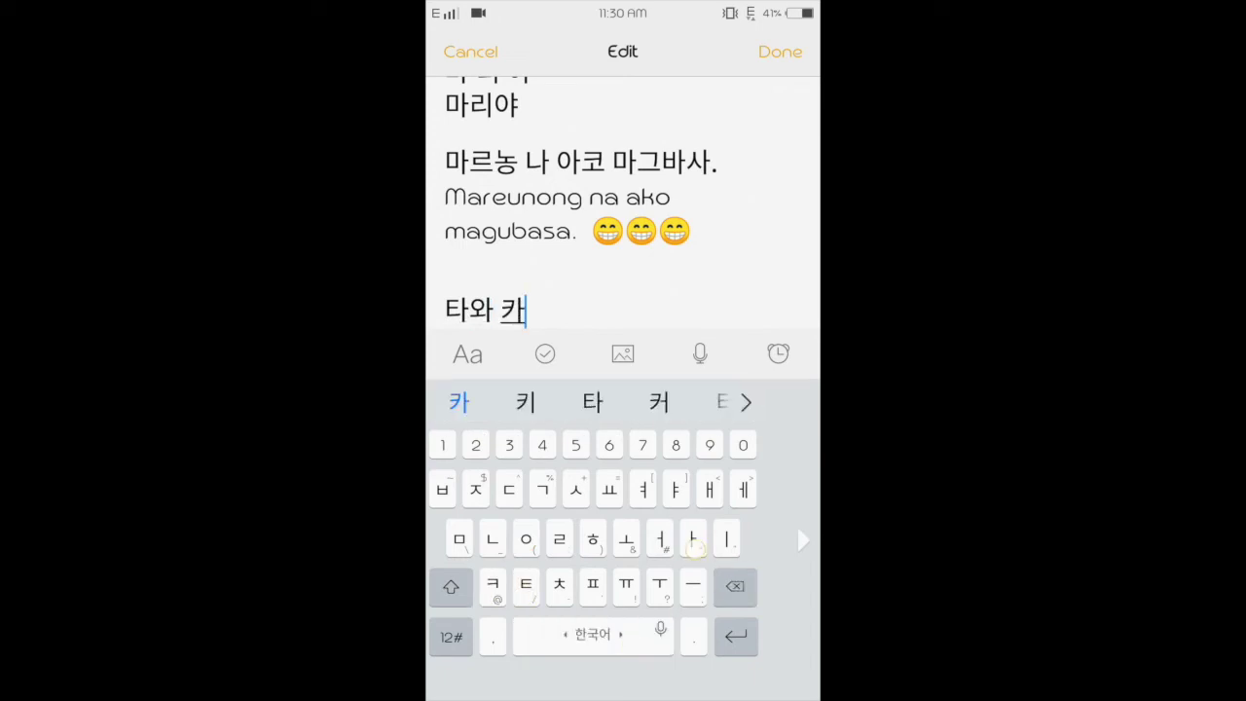
pyautogui.write('? ')
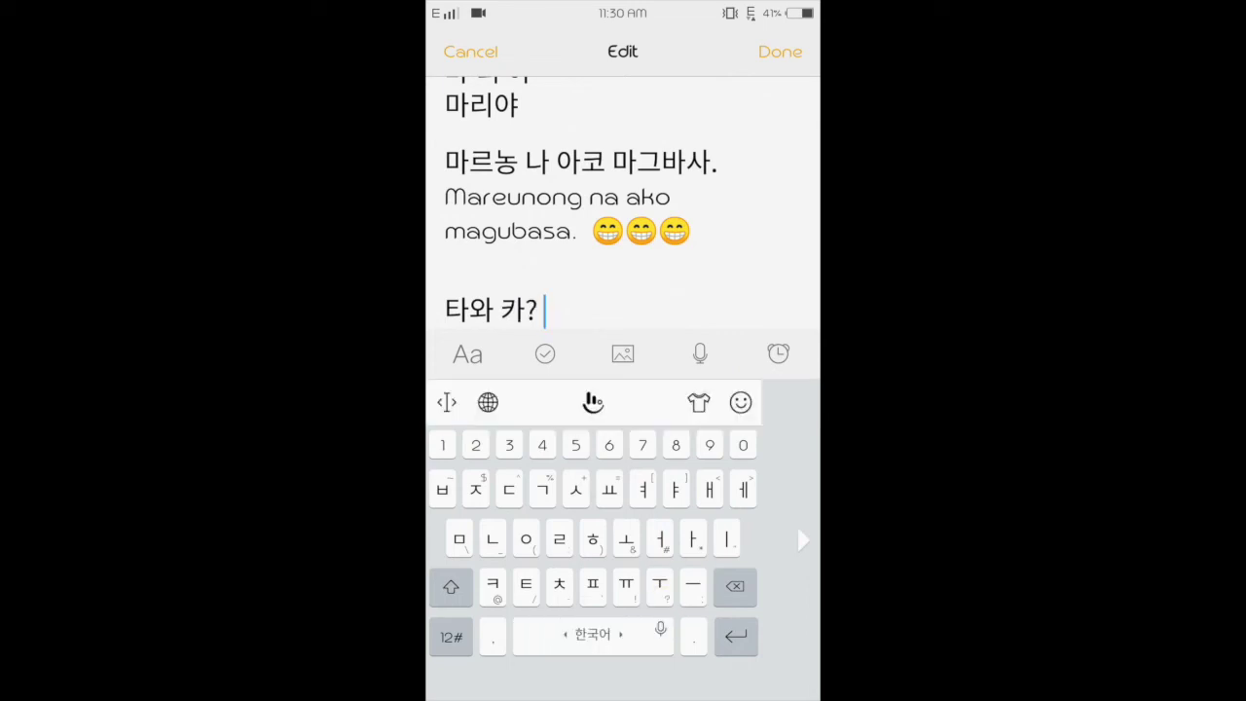
pyautogui.write('하항')
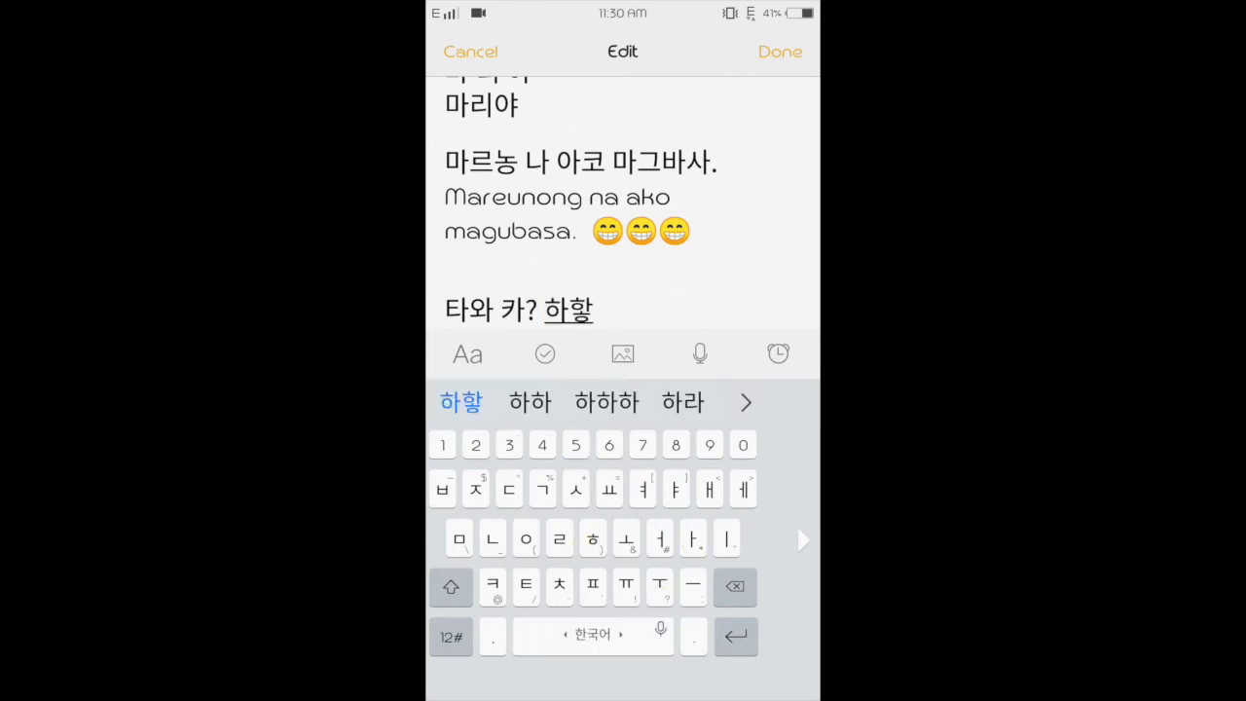
pyautogui.press('BackSpace')
pyautogui.write('하하하')
pyautogui.press('Return')
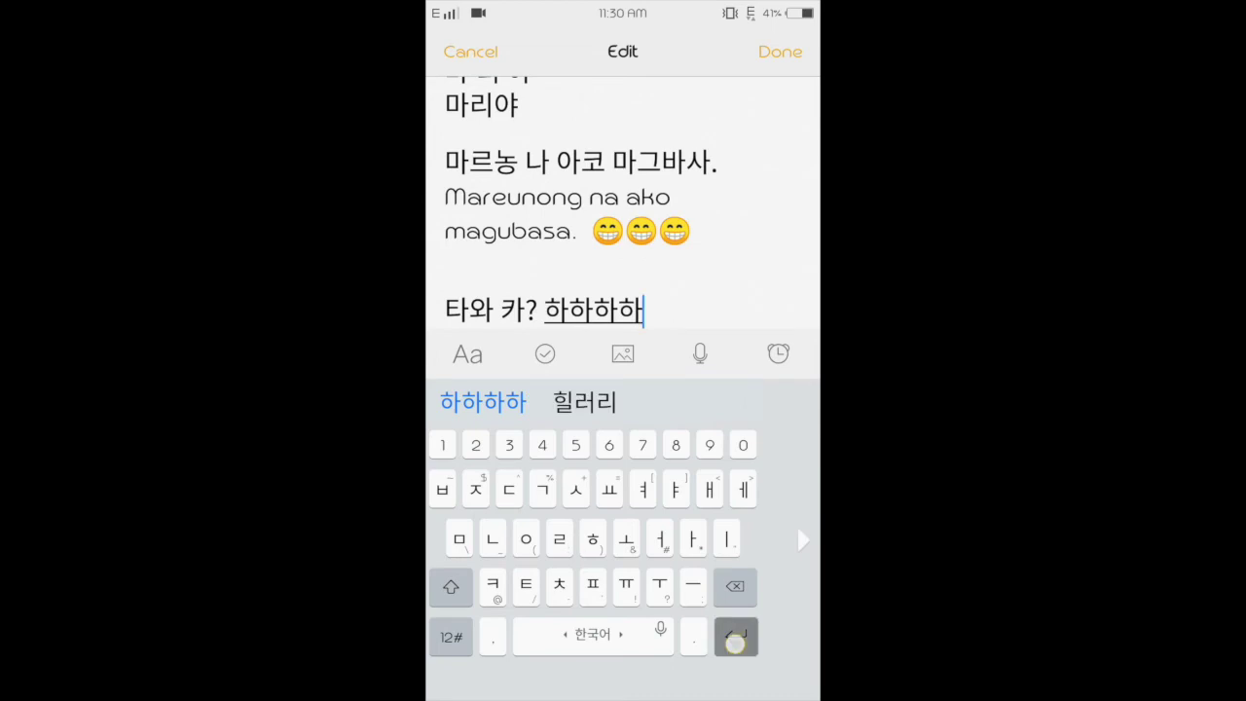
pyautogui.moveTo(565, 636); pyautogui.dragTo(633, 636)
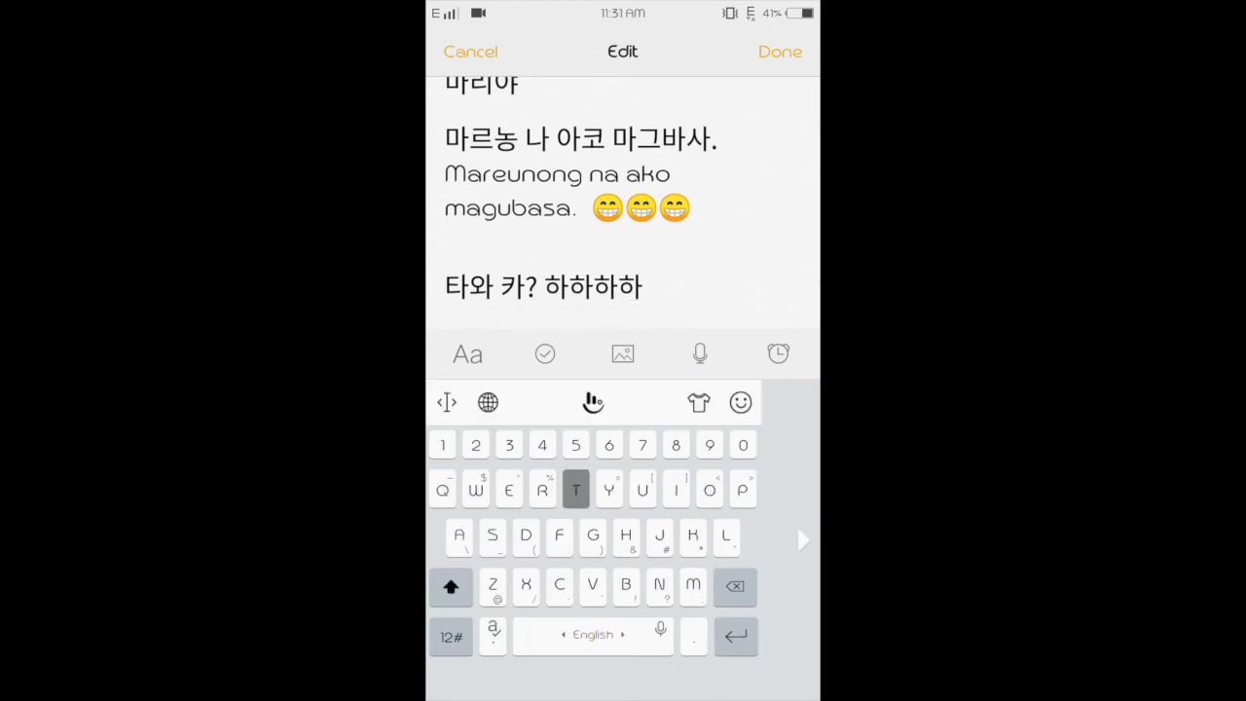
# Type 'Tawa ka? Hahahaha', fixing the 'Hahha' typo, and end it with three grinning emojis
pyautogui.write('Tawa')
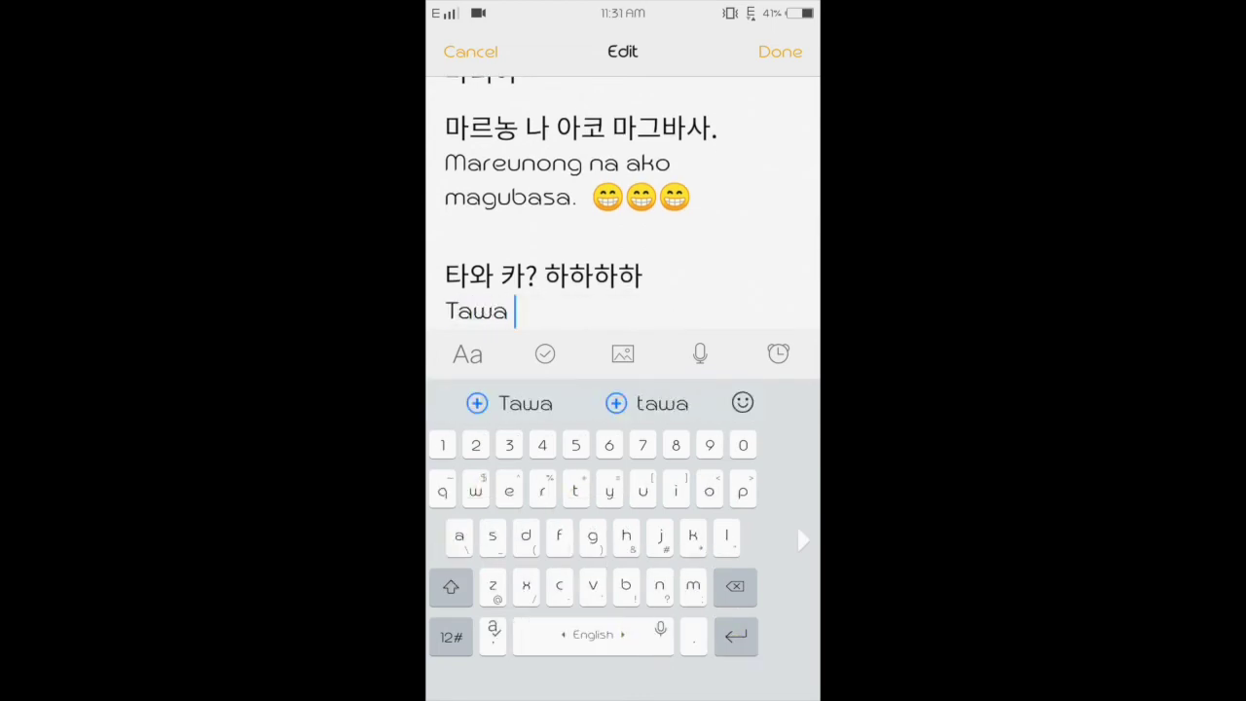
pyautogui.write(' ka? ')
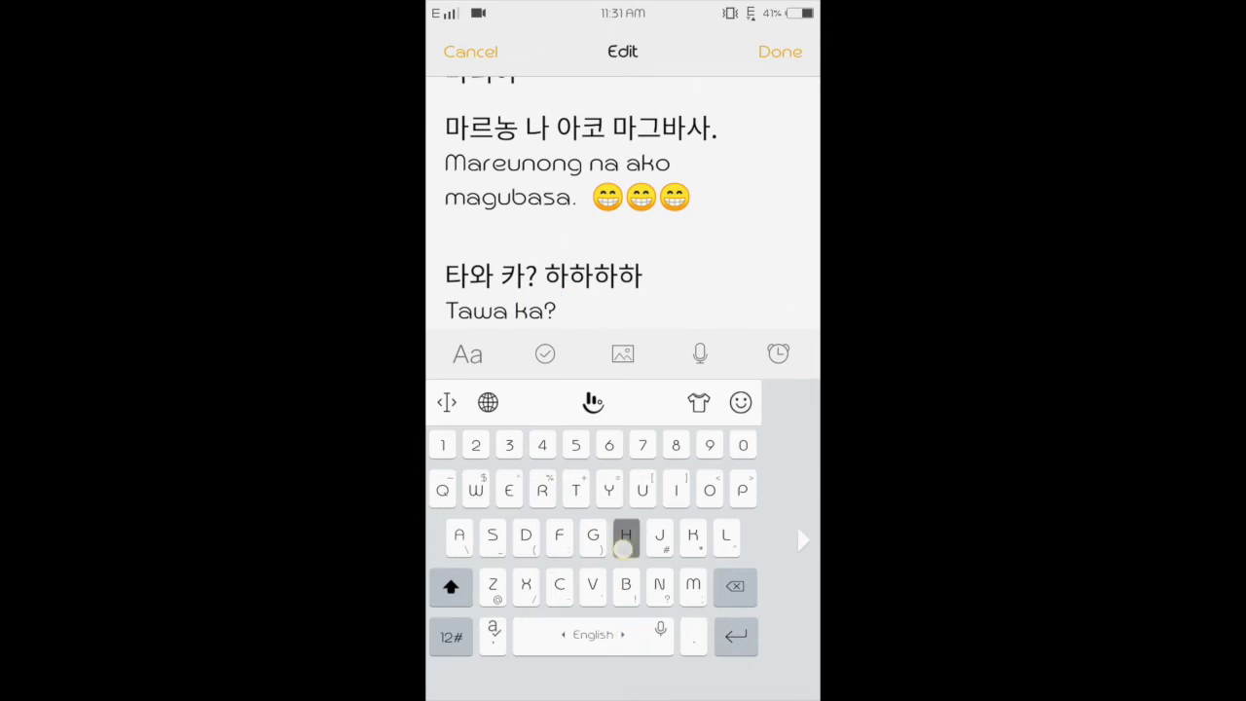
pyautogui.write('Hahha')
pyautogui.press('BackSpace')
pyautogui.press('BackSpace')
pyautogui.write('a')
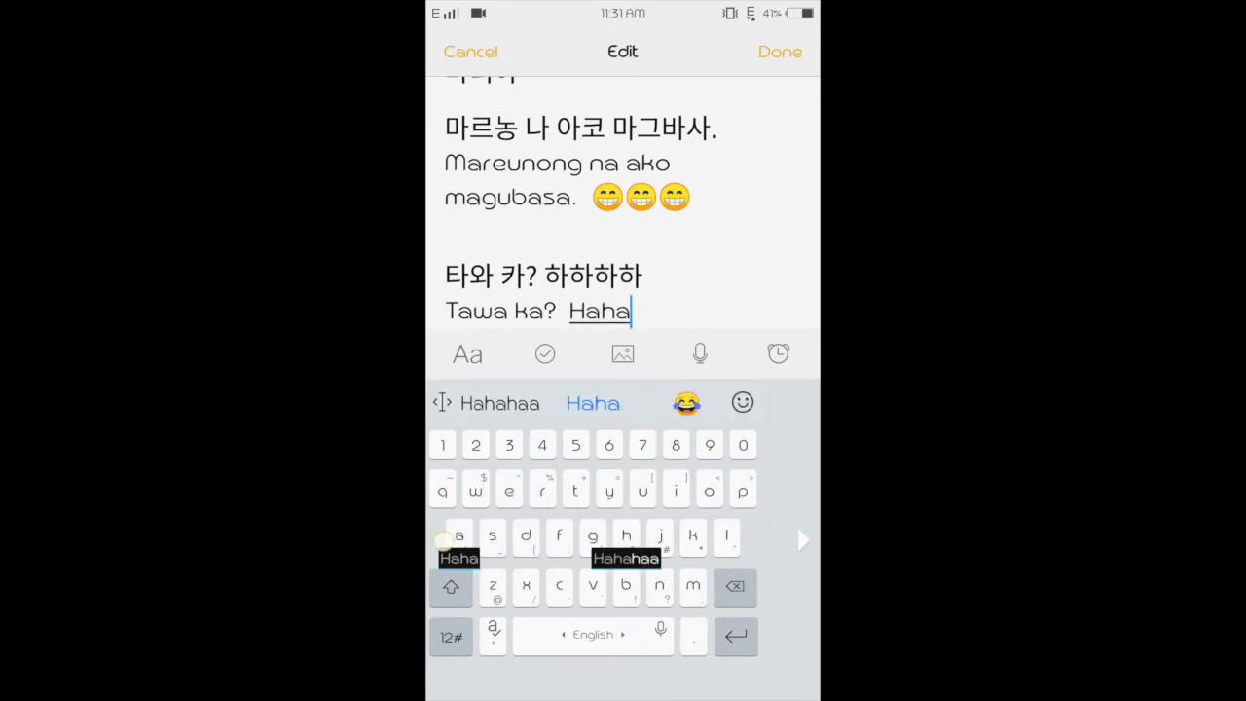
pyautogui.write('ha')
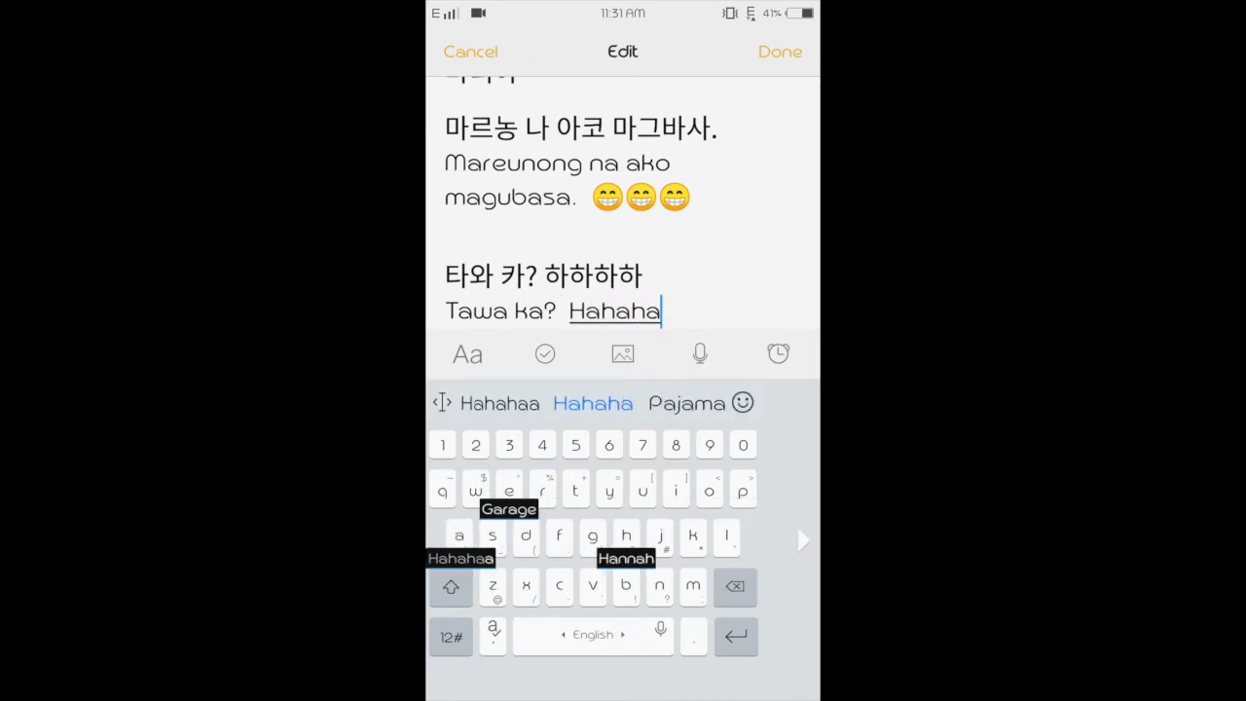
pyautogui.write('ha')
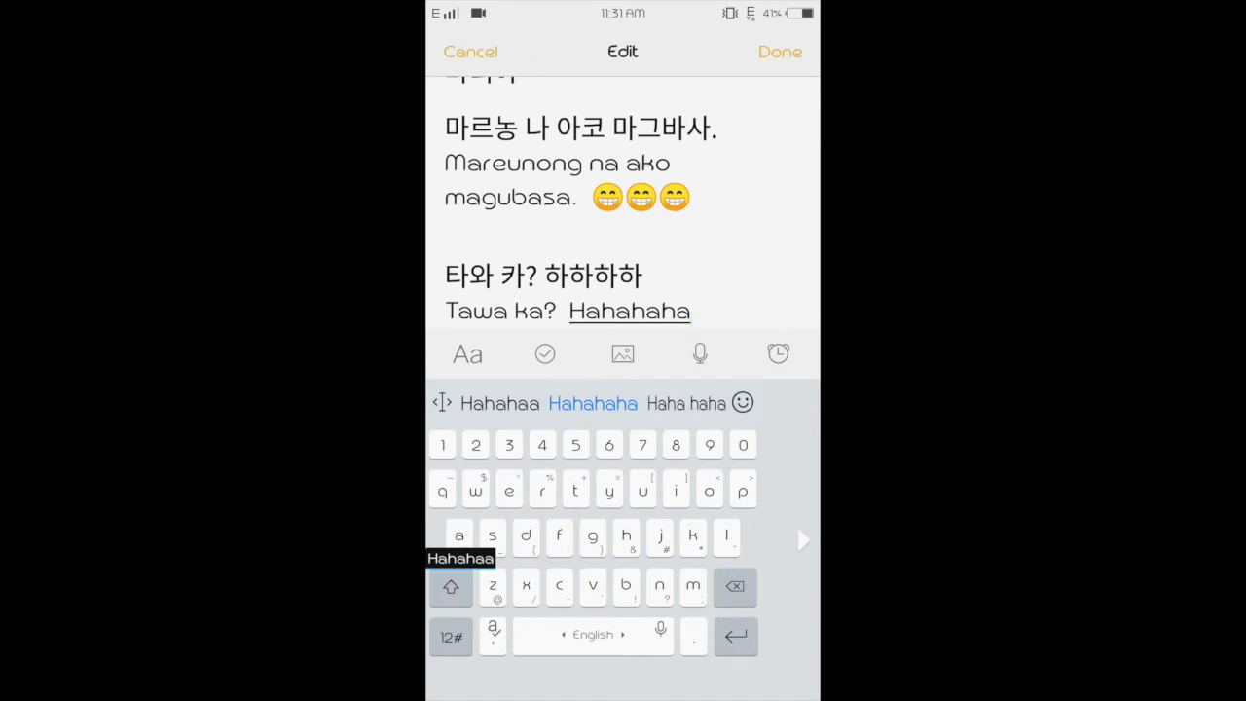
pyautogui.click(743, 403)
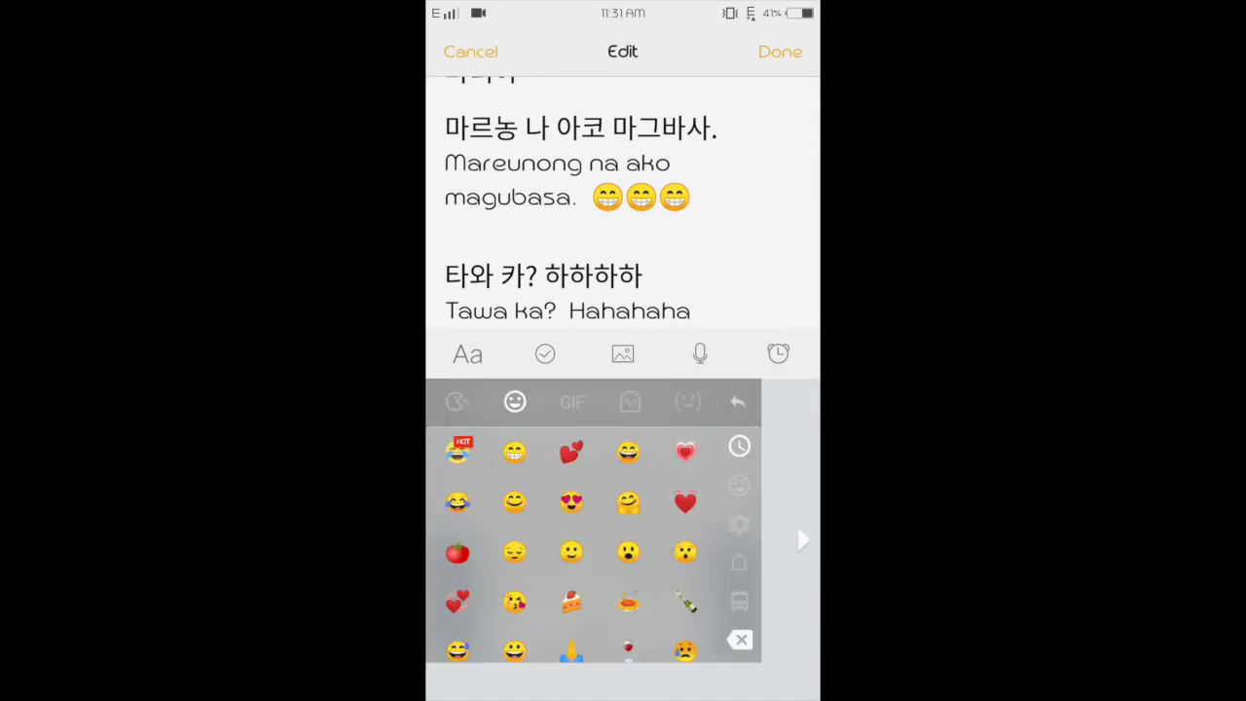
pyautogui.write('😁😁😁')
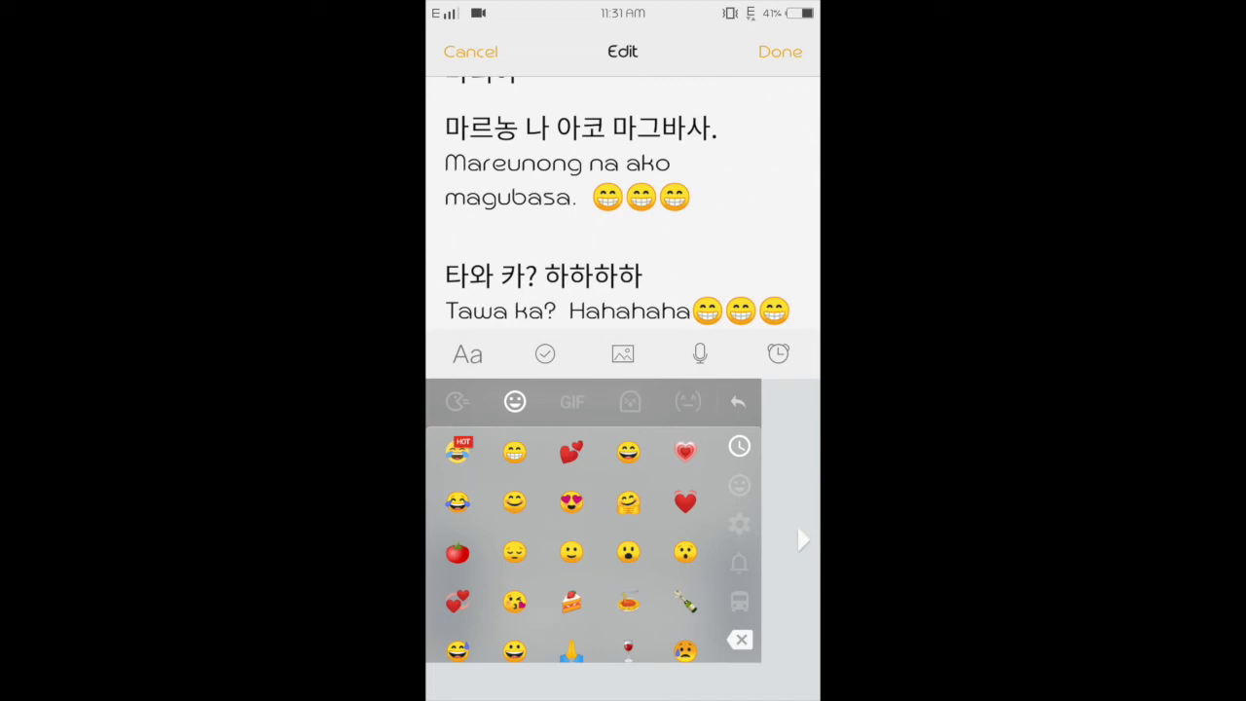
pyautogui.moveTo(468, 214); pyautogui.dragTo(468, 168)
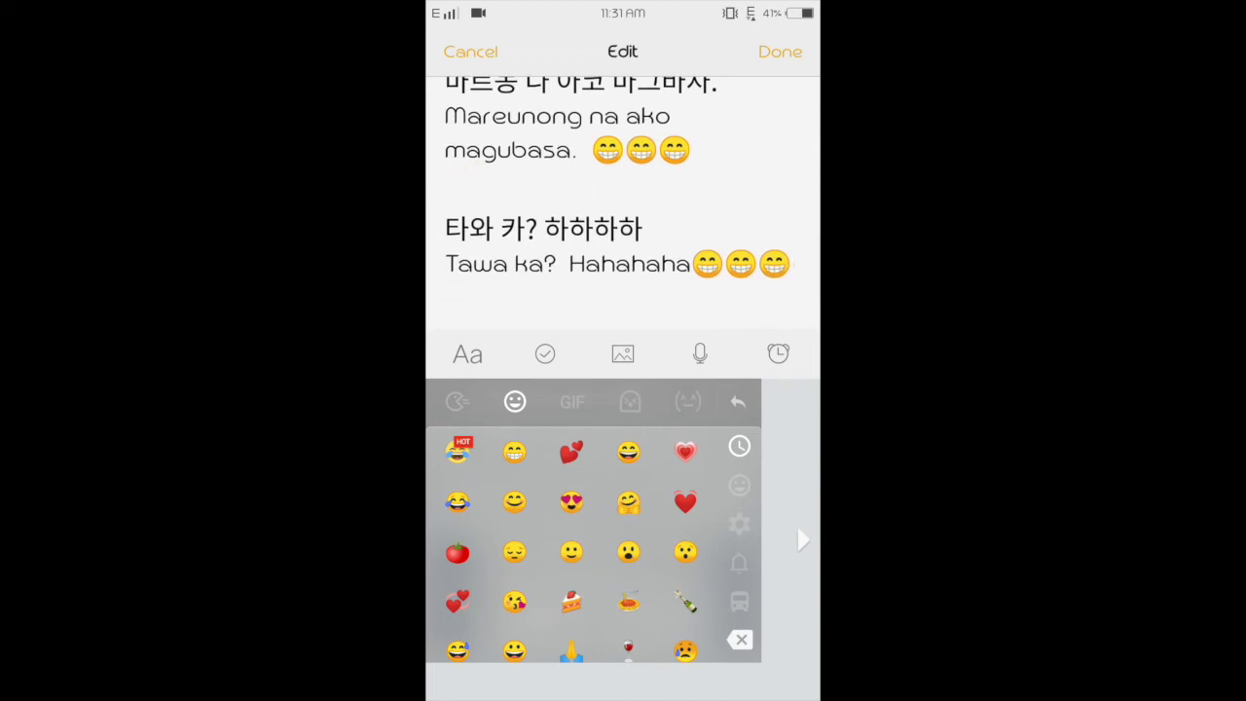
pyautogui.click(738, 402)
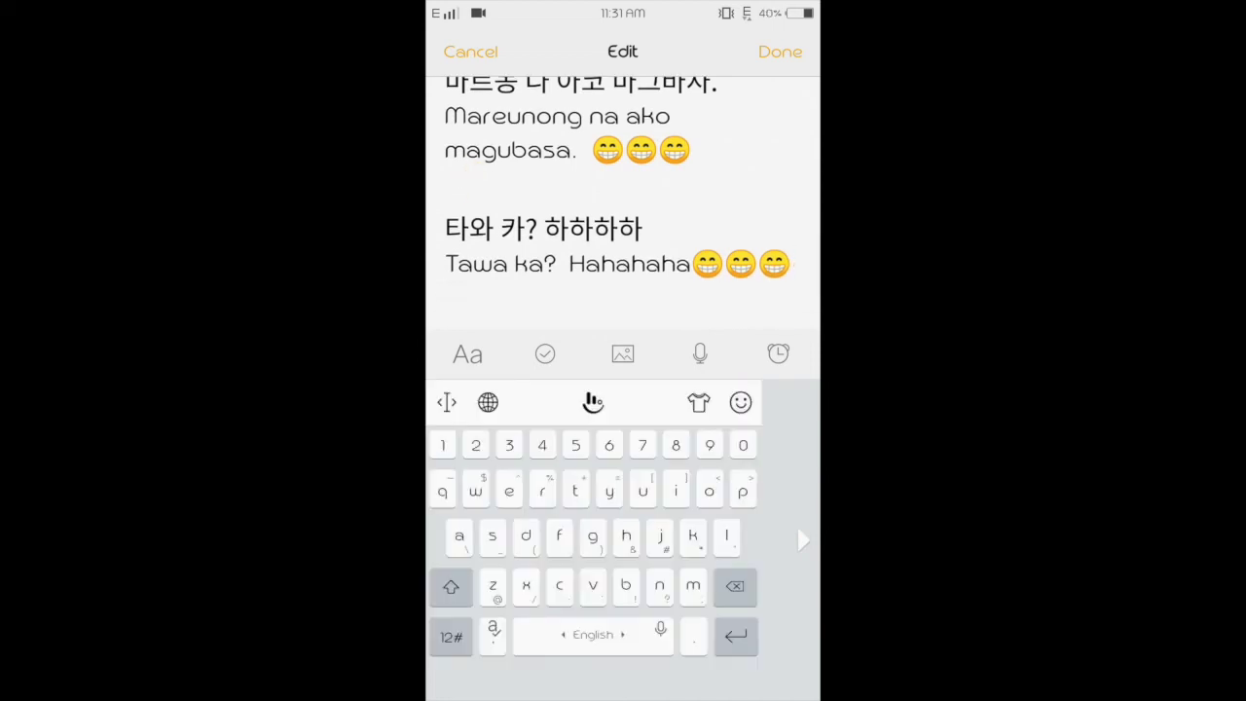
# On a new line, warn against trying this with Korean friends because it's nonsense
pyautogui.press('Return')
pyautogui.write('D')
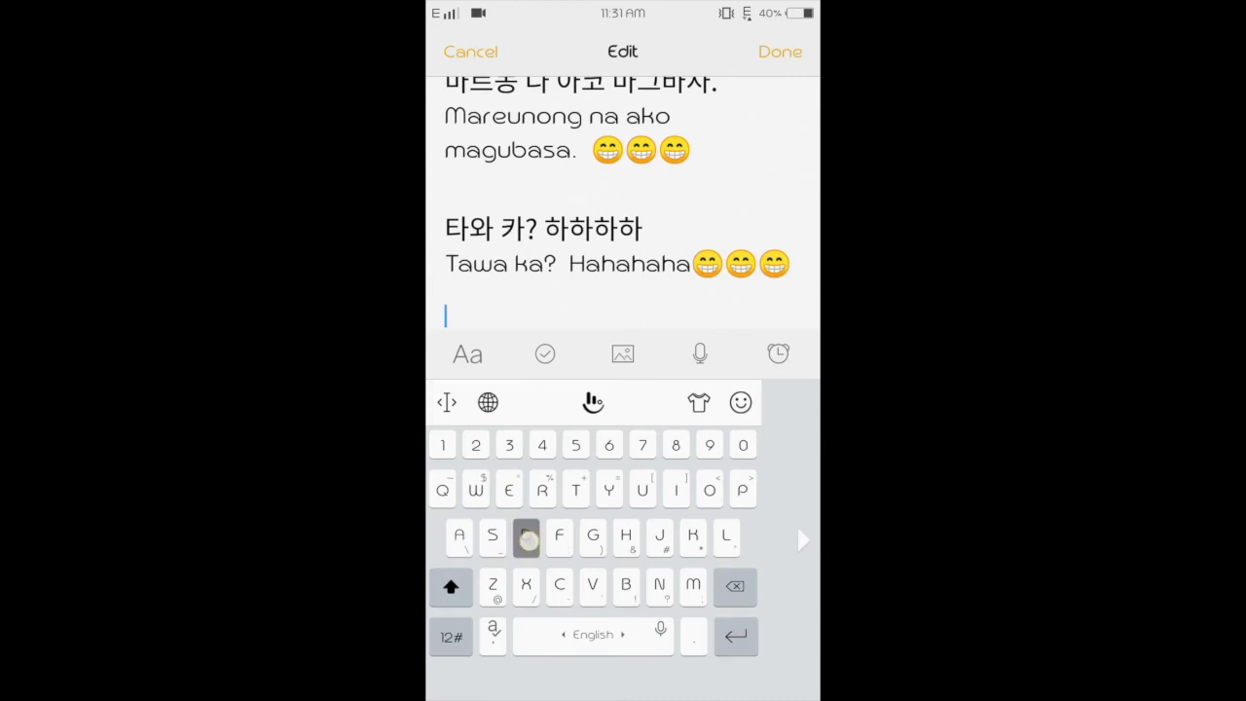
pyautogui.write('ont try')
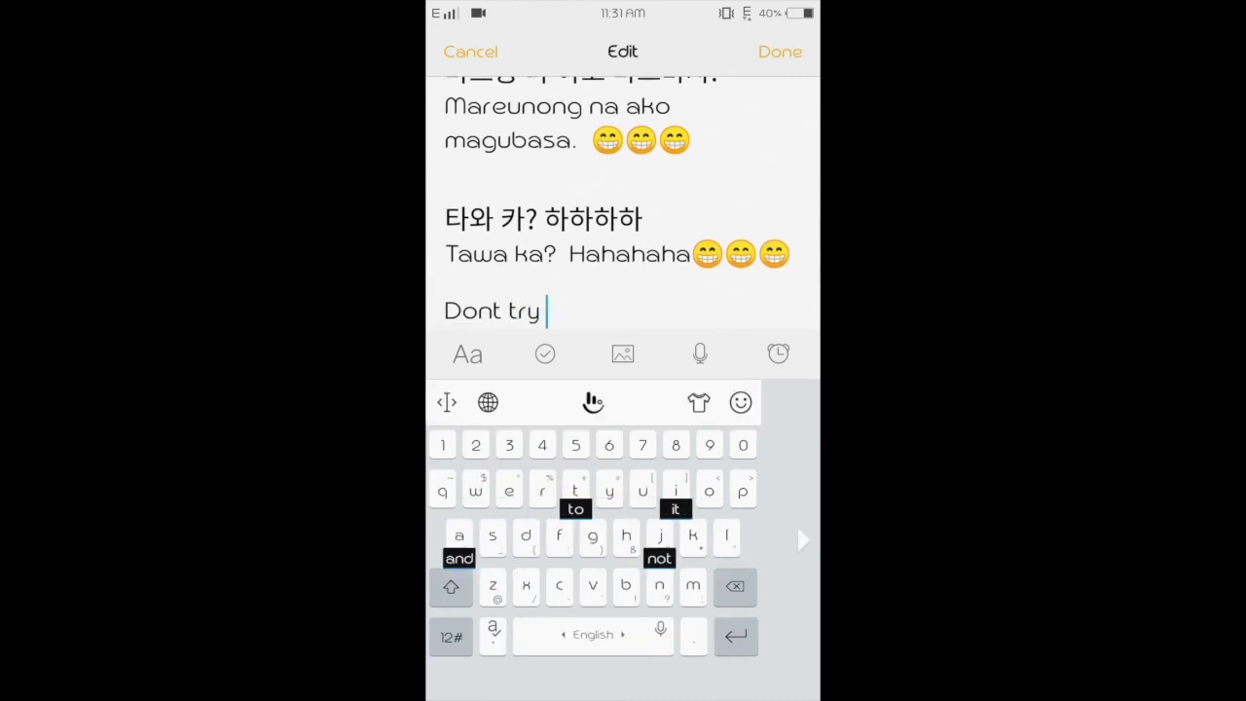
pyautogui.write(' this wi')
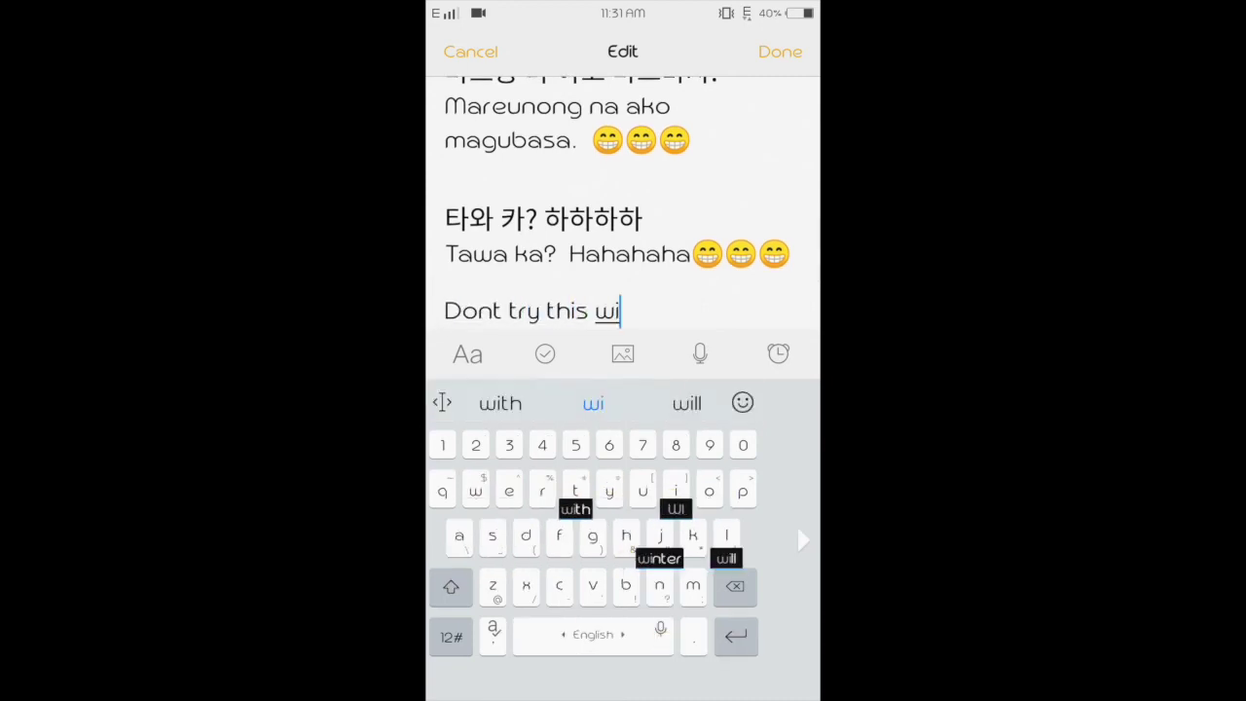
pyautogui.write('th your ')
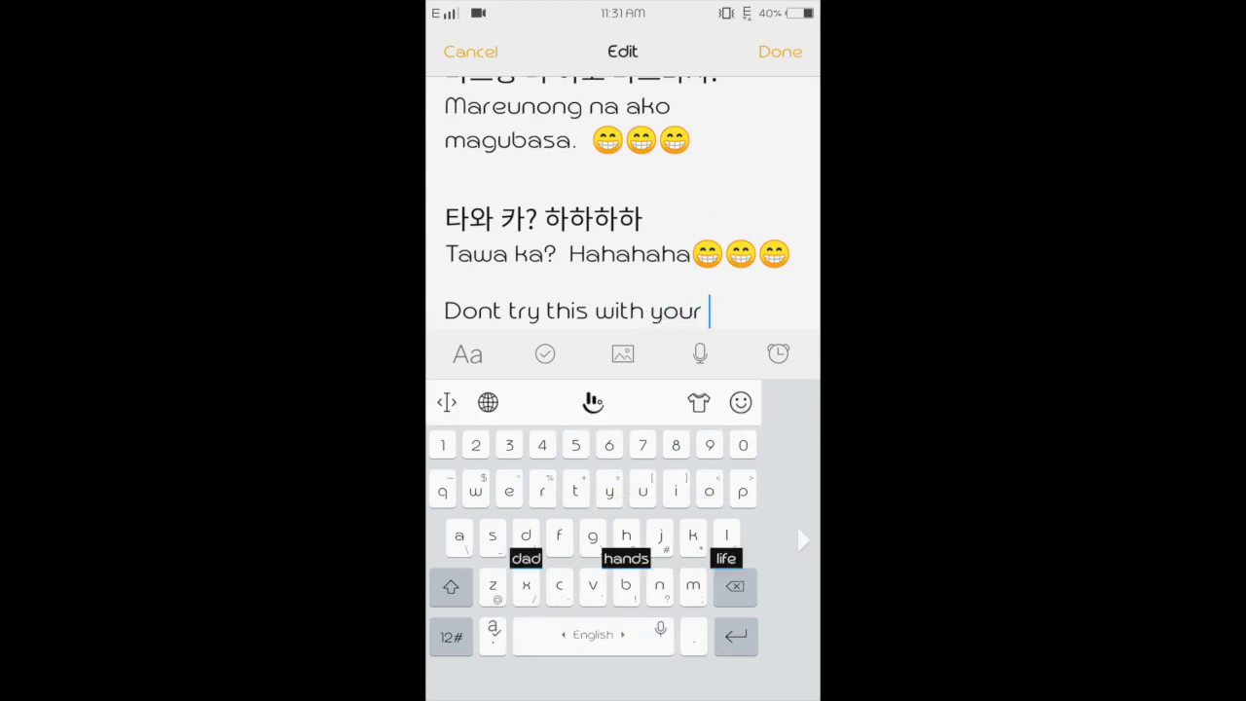
pyautogui.write('korean ')
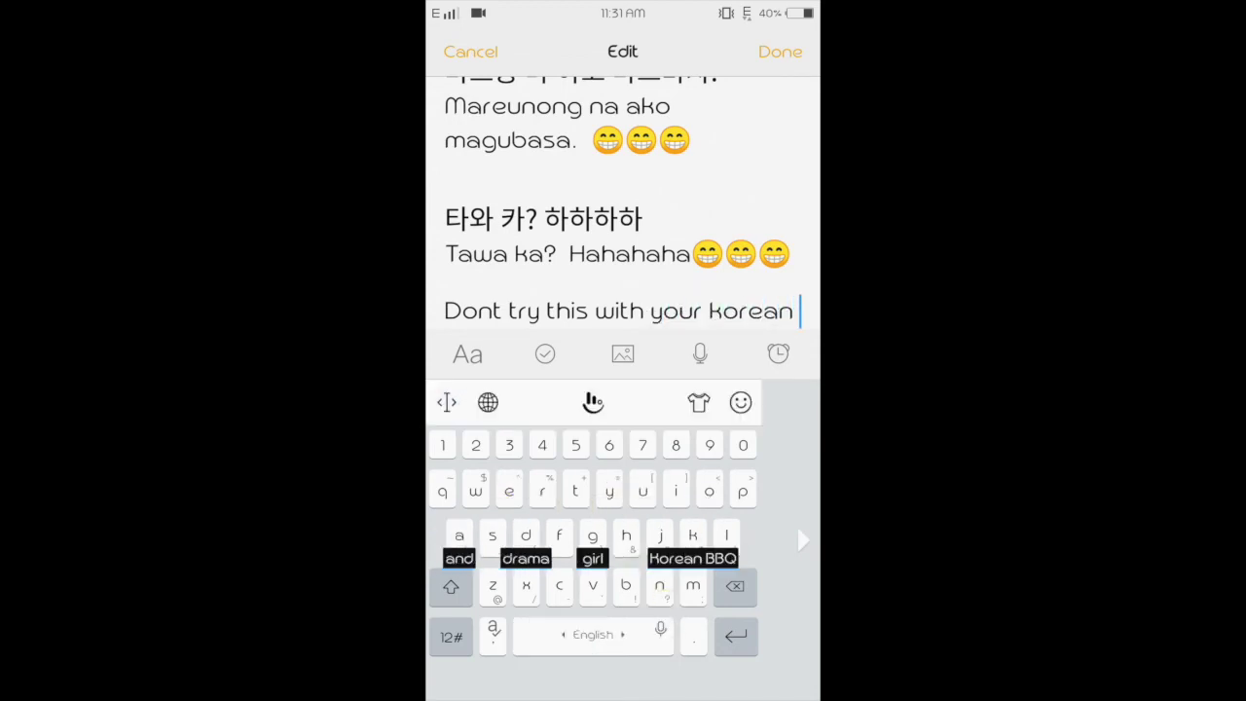
pyautogui.write('frinds')
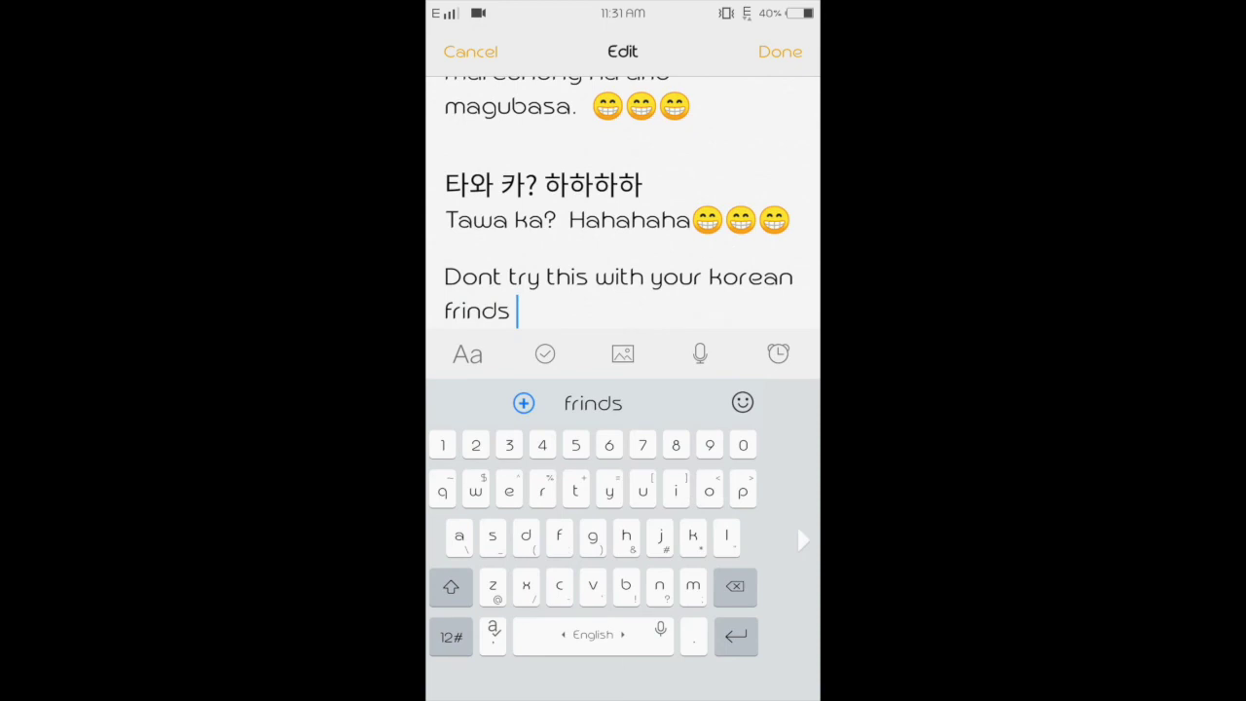
pyautogui.press('BackSpace')
pyautogui.press('BackSpace')
pyautogui.press('BackSpace')
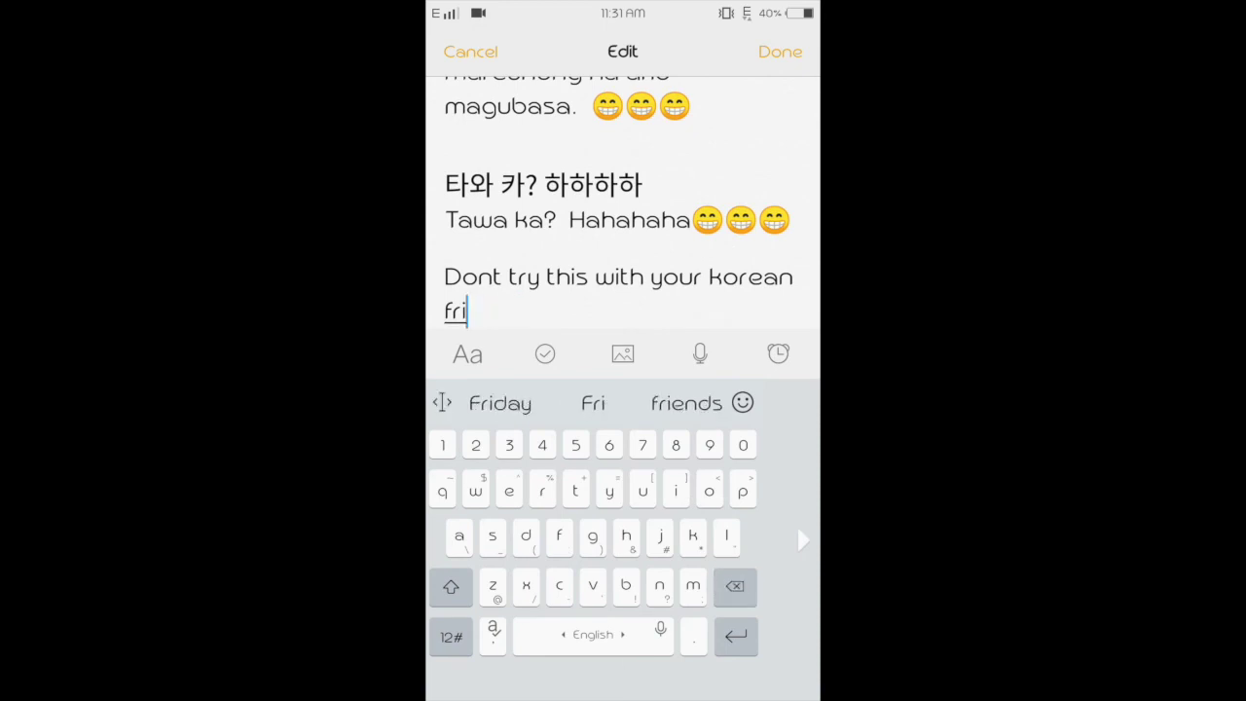
pyautogui.write('ends')
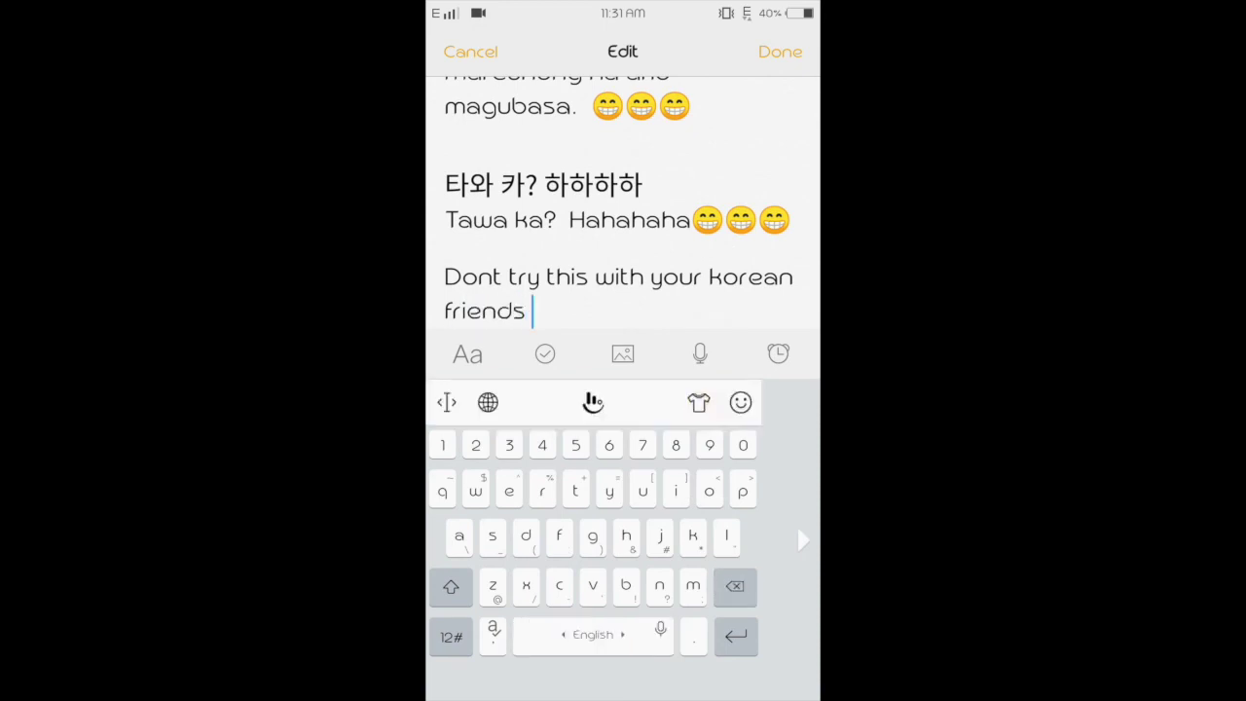
pyautogui.write(' bea')
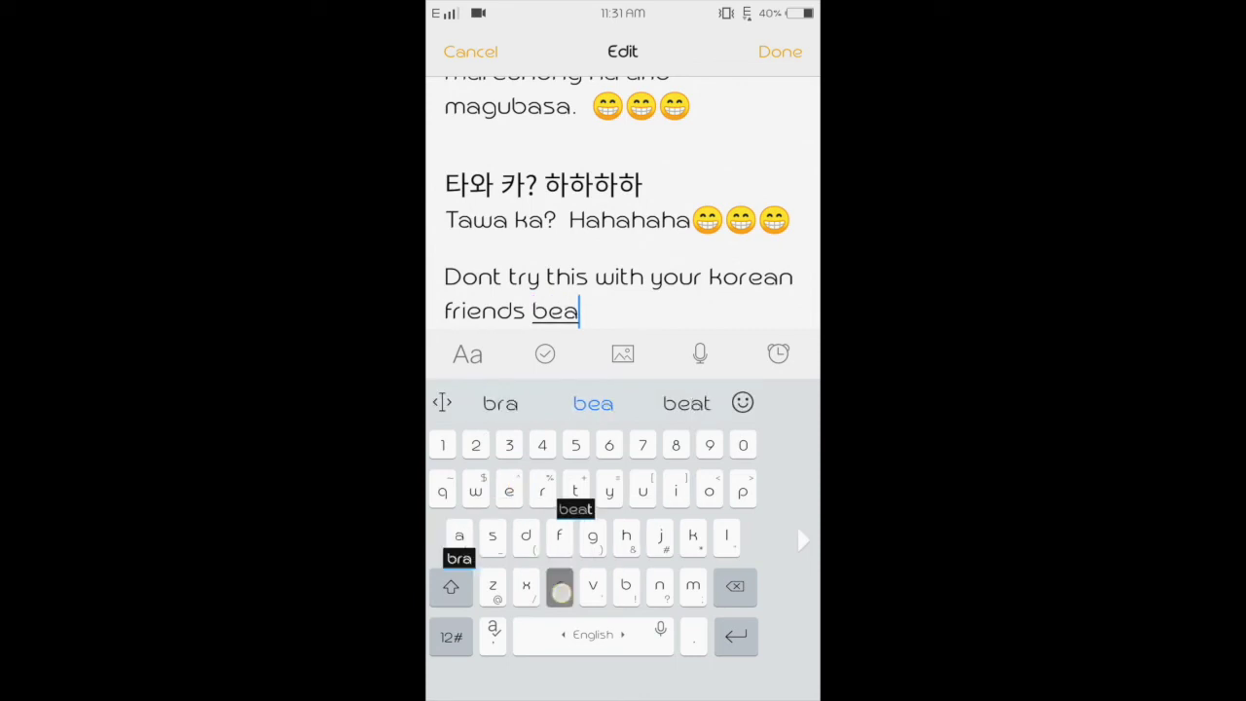
pyautogui.write('cuse it')
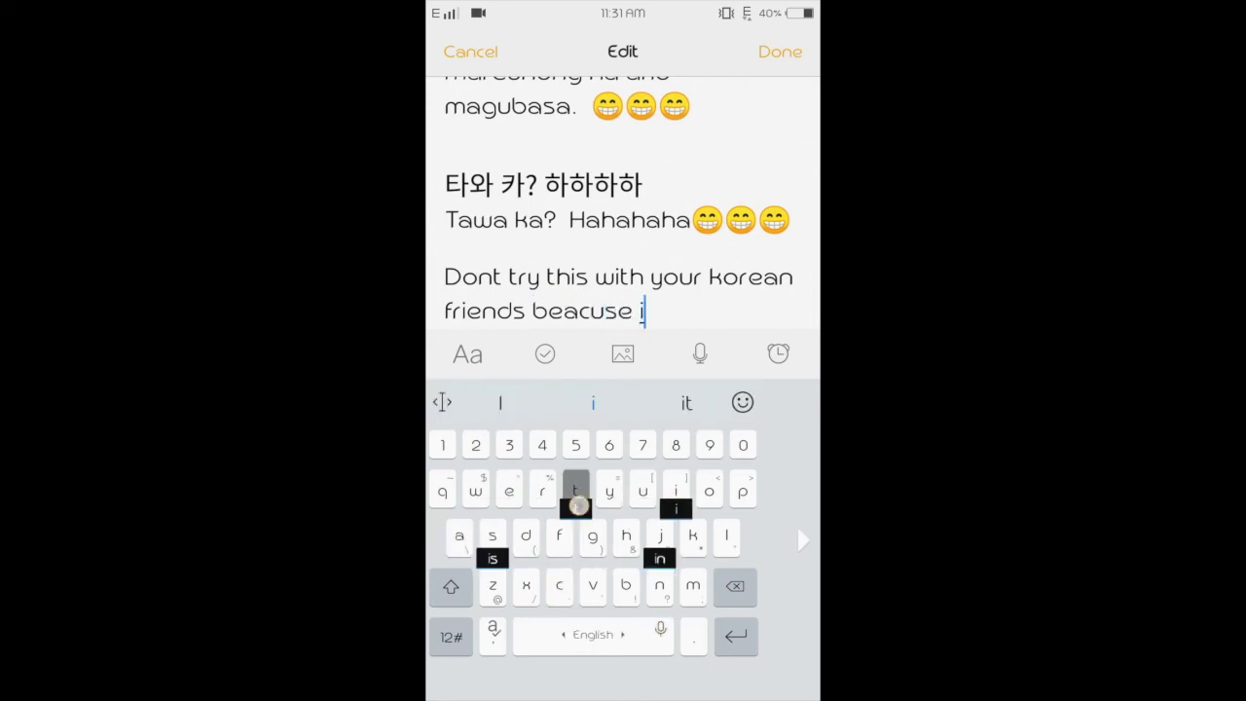
pyautogui.write('s nons')
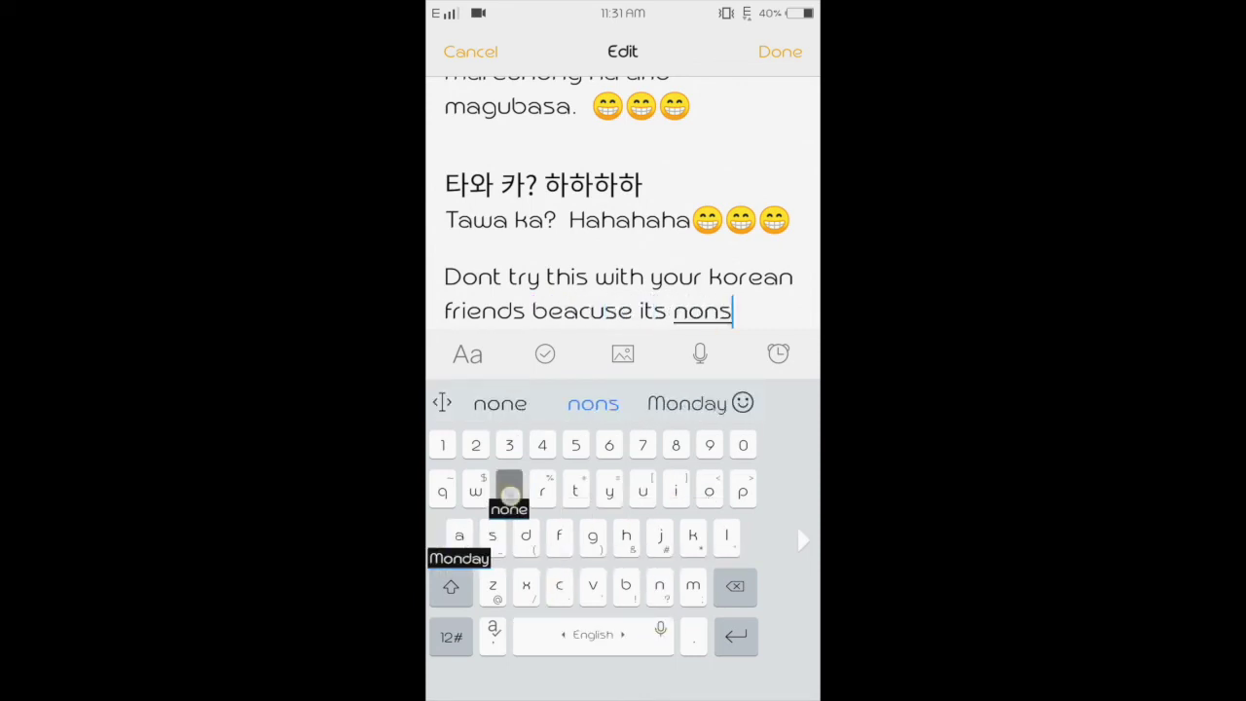
pyautogui.write('ense. ')
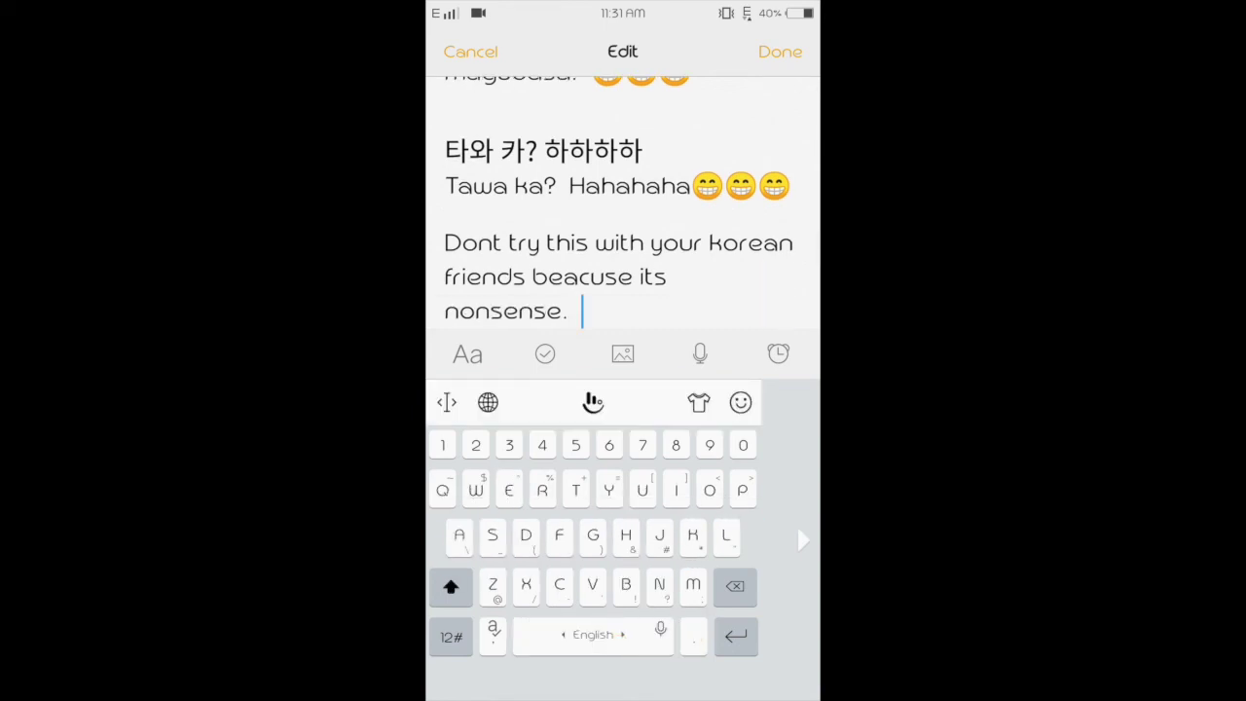
pyautogui.write('Us')
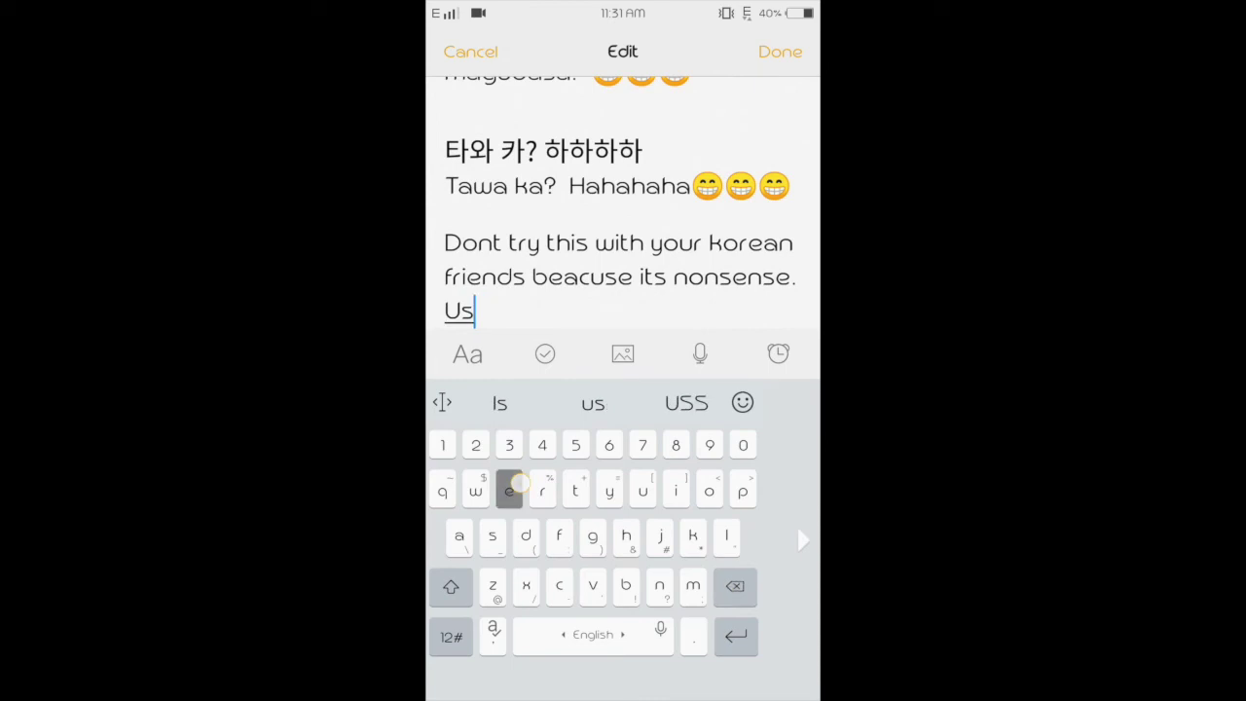
pyautogui.write('e only t')
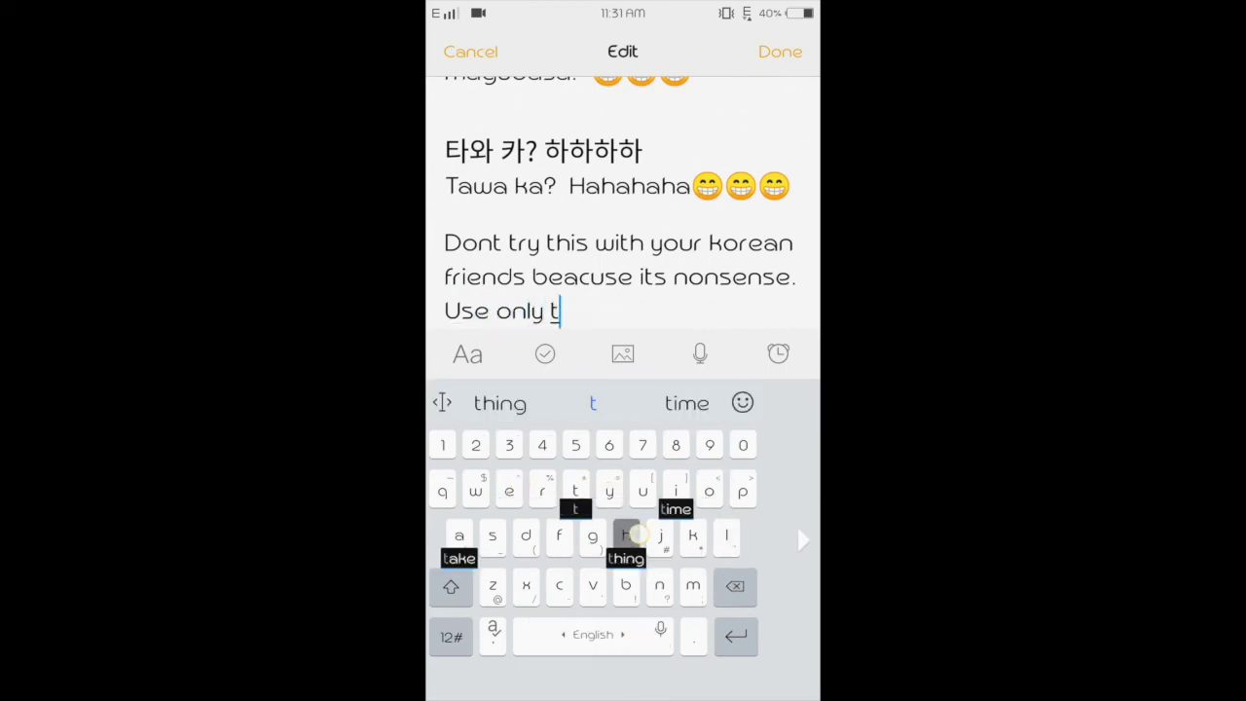
pyautogui.write('he corre')
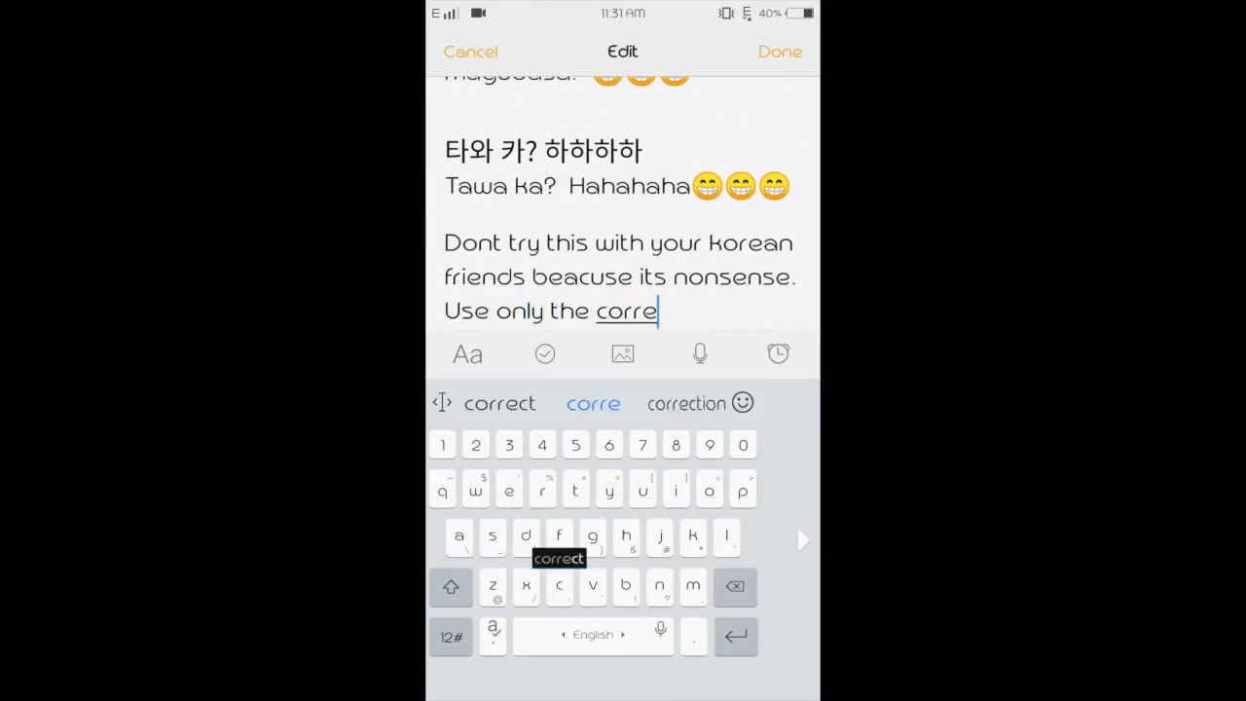
pyautogui.write('x')
pyautogui.press('BackSpace')
pyautogui.click(499, 403)
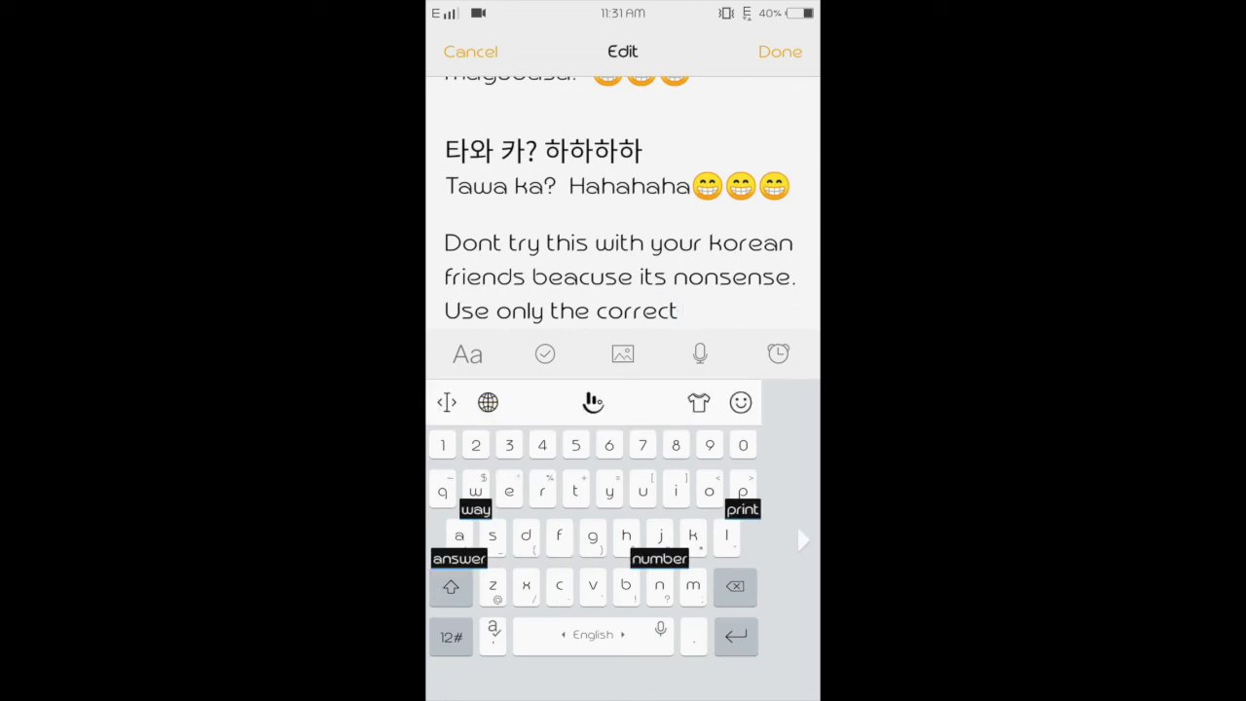
# Finish with 'Use only the correct Korean words. This is just for us Fipilino.' and a new line
pyautogui.write('ko')
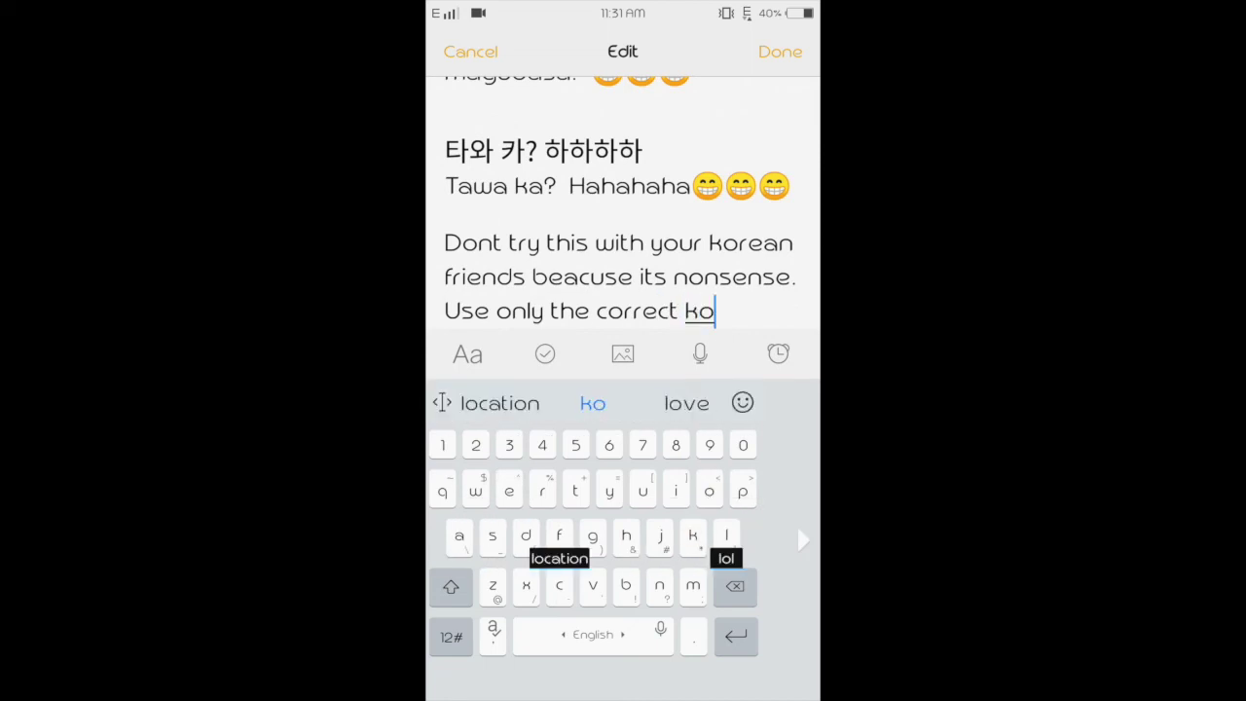
pyautogui.write('re')
pyautogui.click(686, 403)
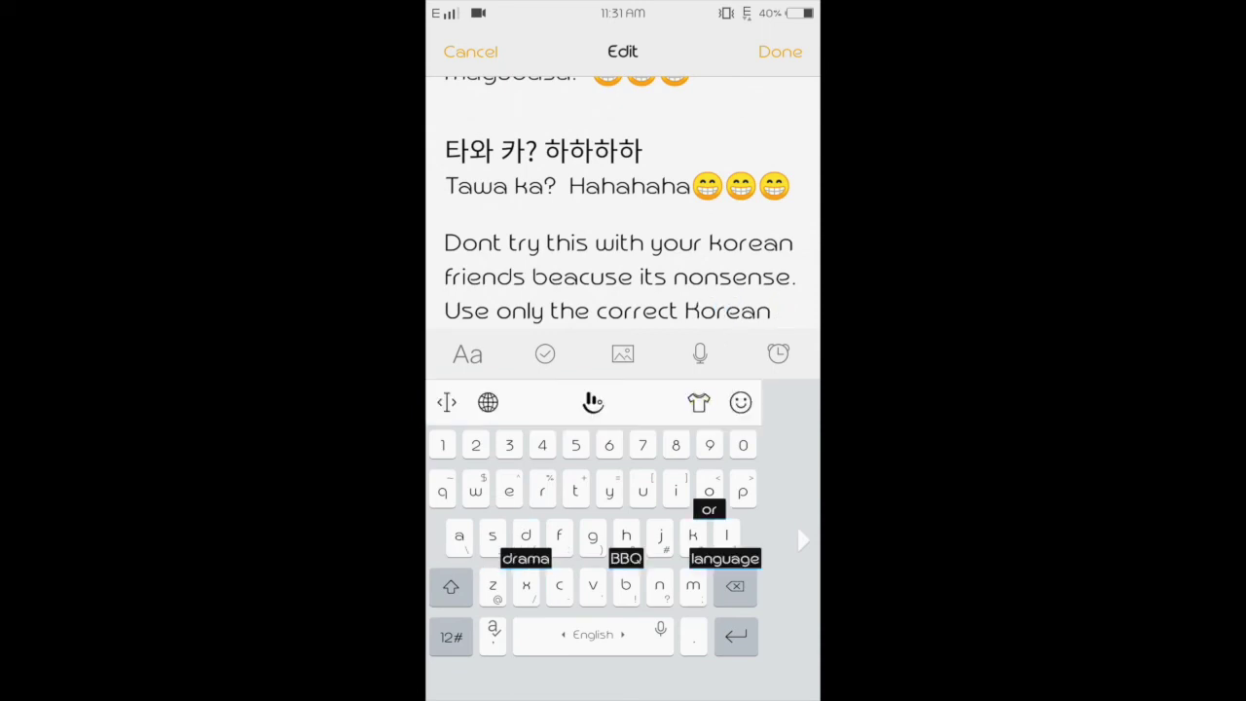
pyautogui.write('words.  ')
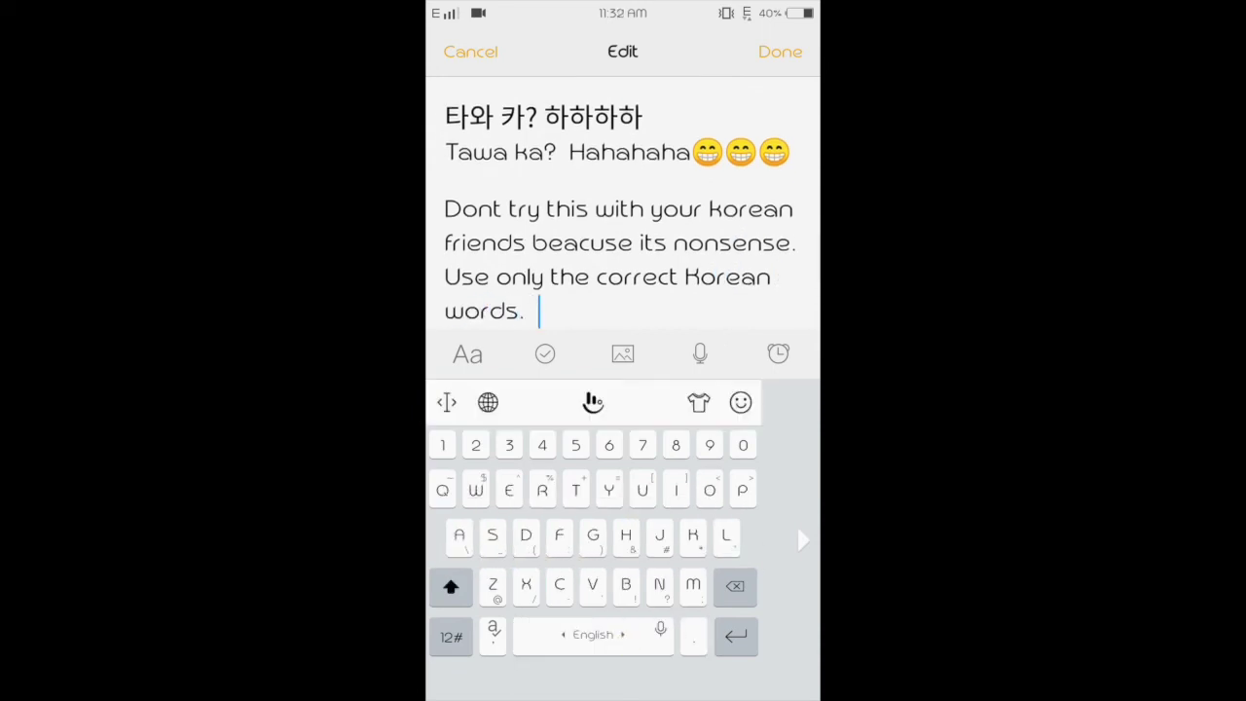
pyautogui.write('Thi')
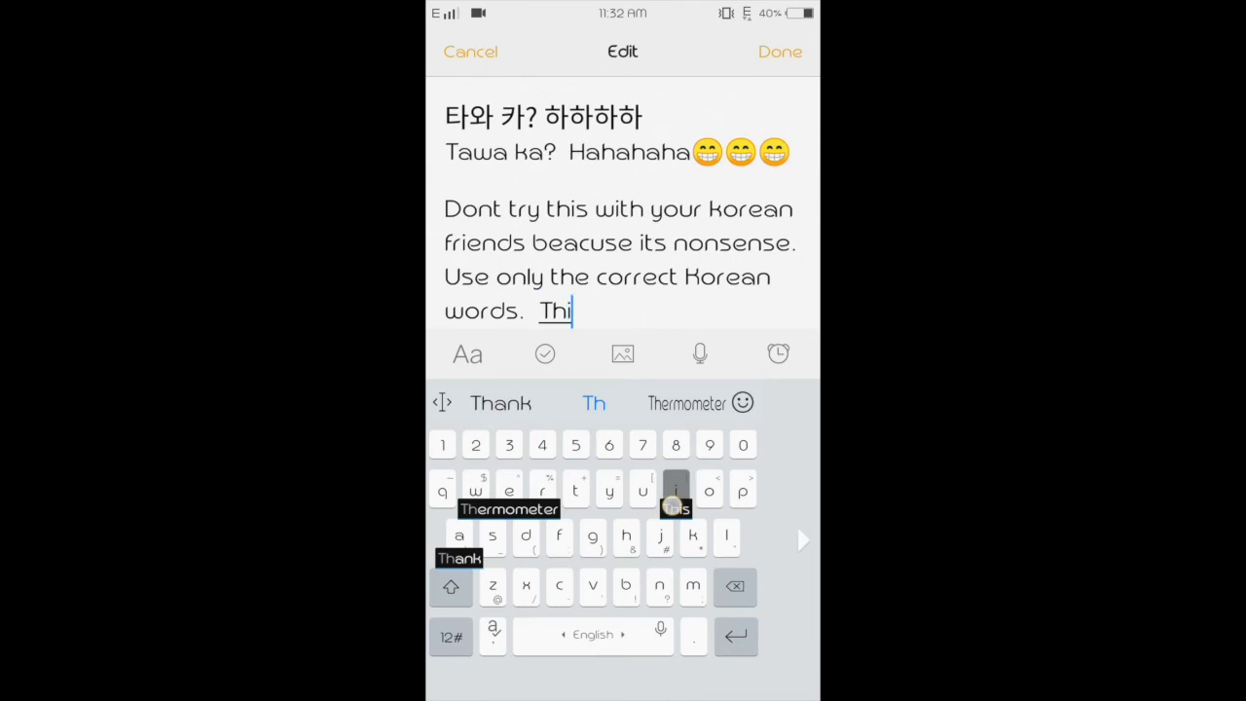
pyautogui.write('s is jus')
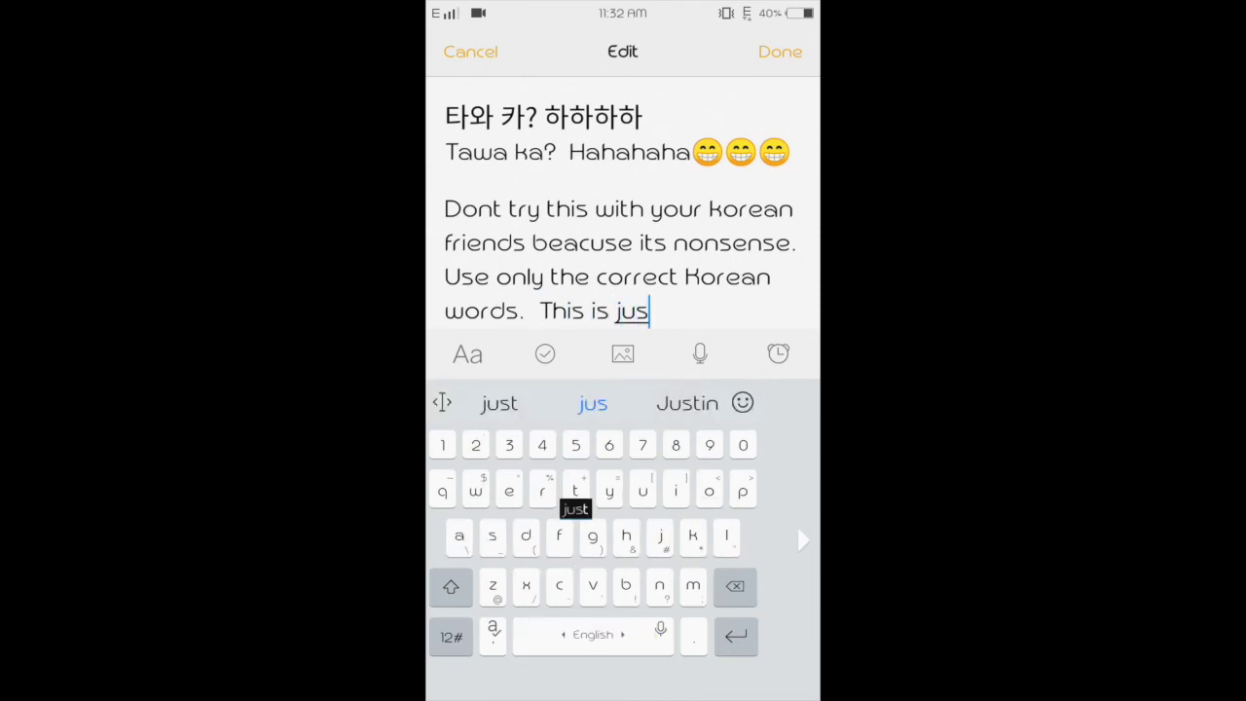
pyautogui.write('t for ')
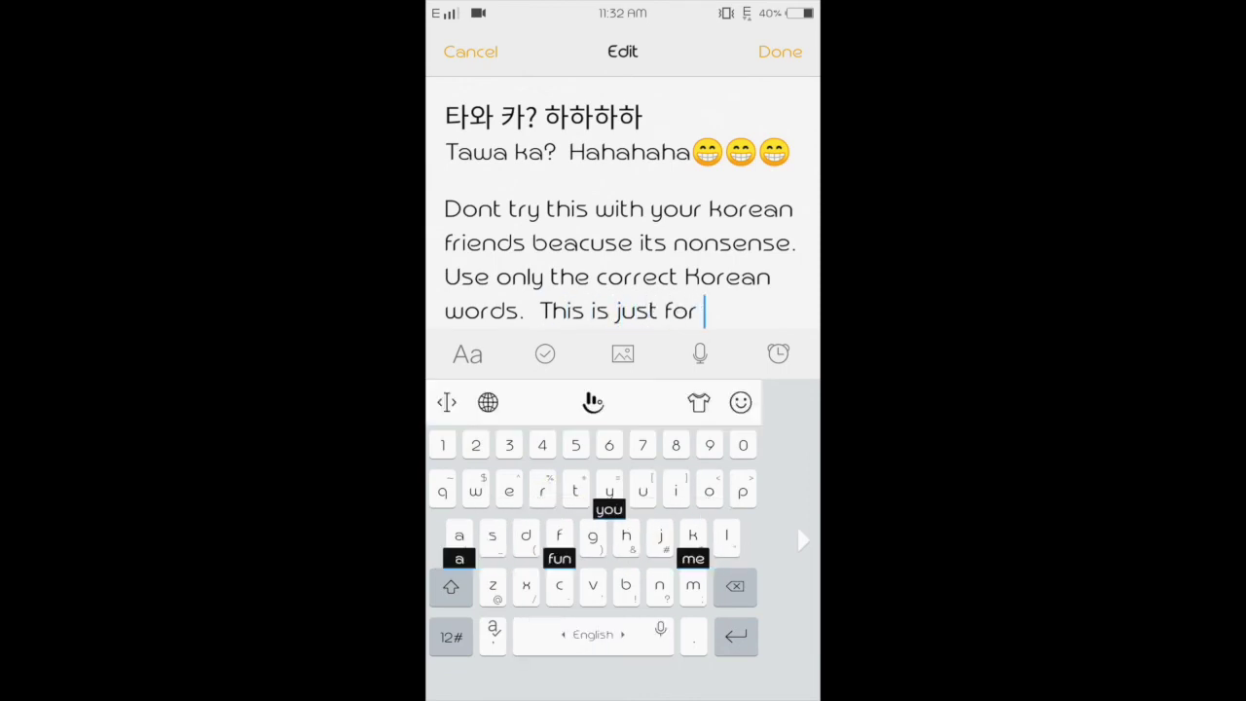
pyautogui.write('us F')
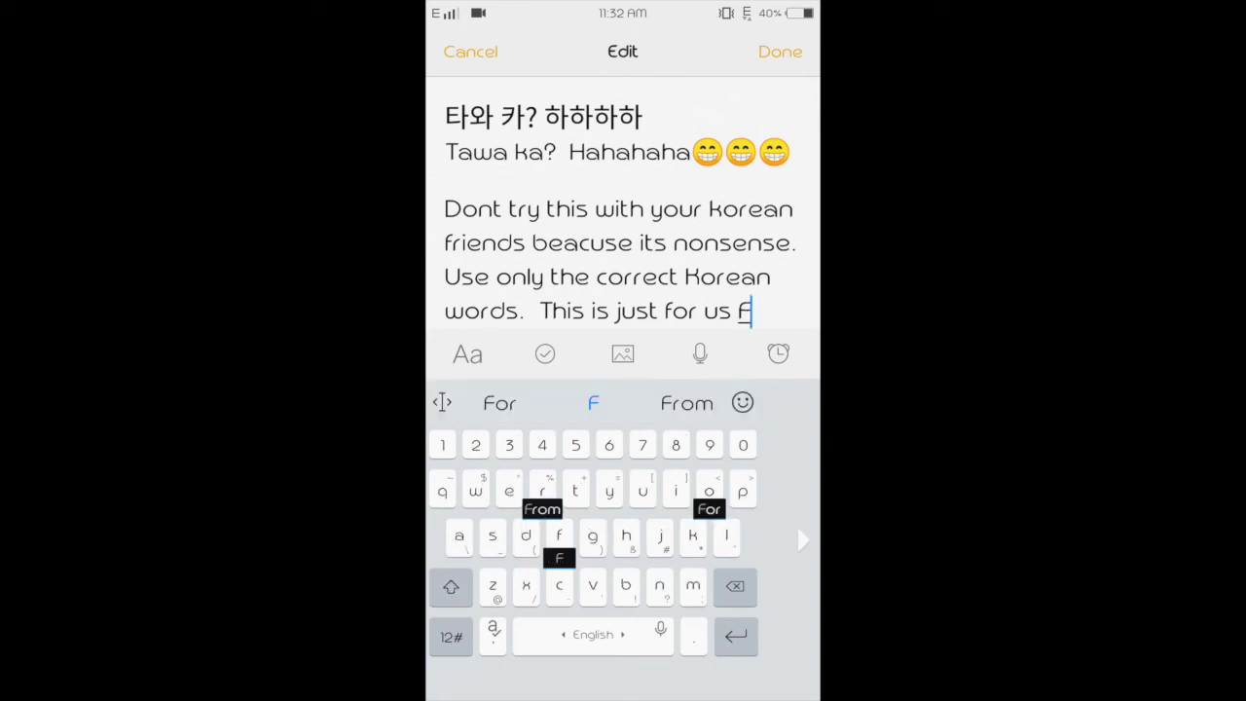
pyautogui.write('ipili')
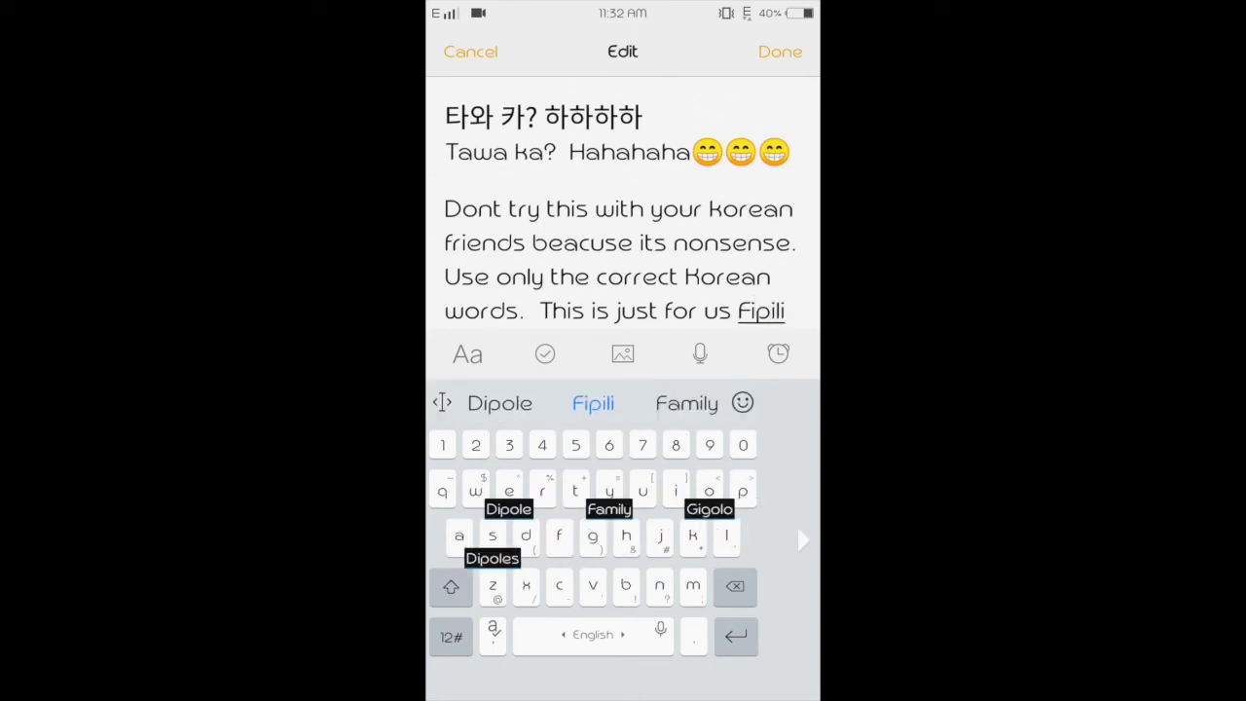
pyautogui.write('ni')
pyautogui.press('BackSpace')
pyautogui.write('o')
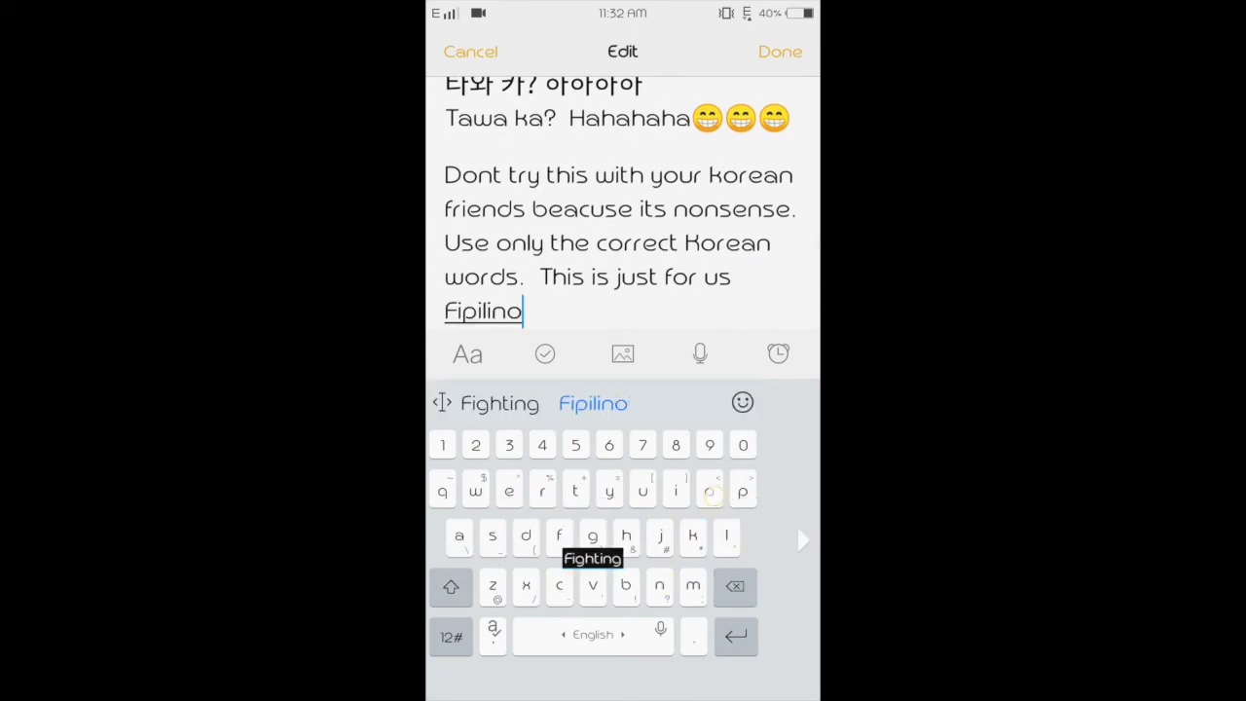
pyautogui.write('.')
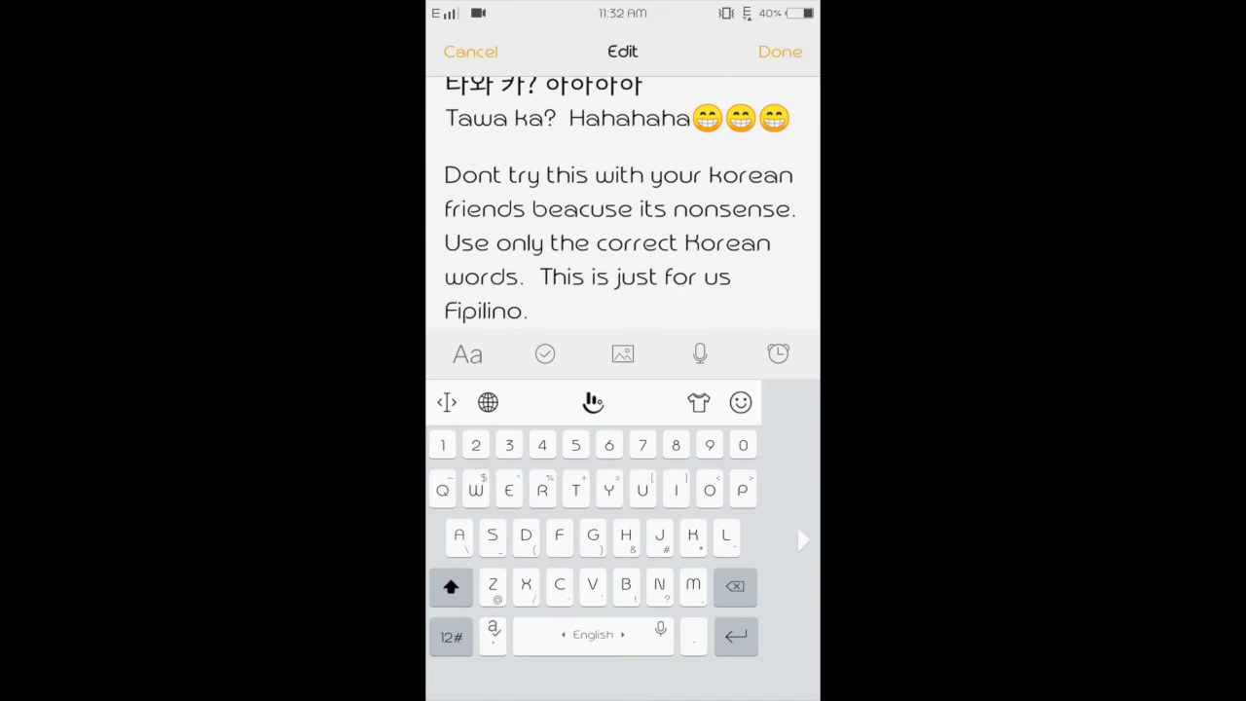
pyautogui.scroll(1, 623, 195)
pyautogui.scroll(-3, 623, 195)
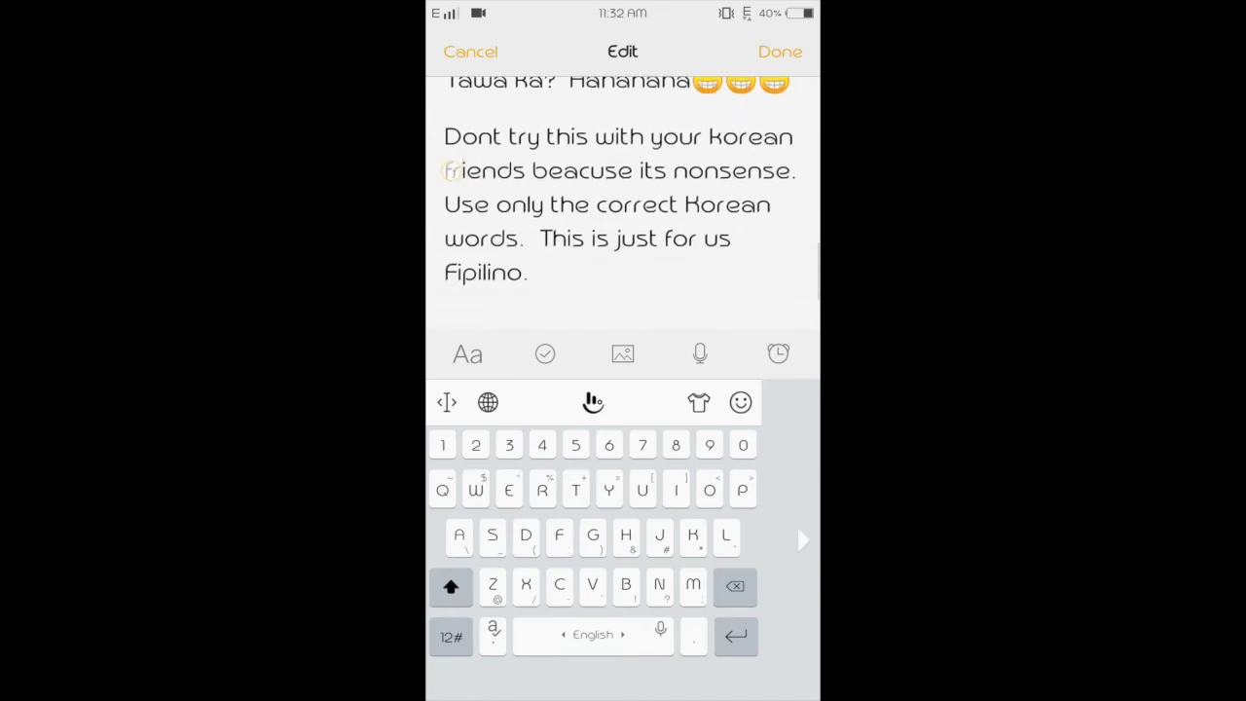
pyautogui.press('Return')
pyautogui.press('Return')
pyautogui.press('Return')
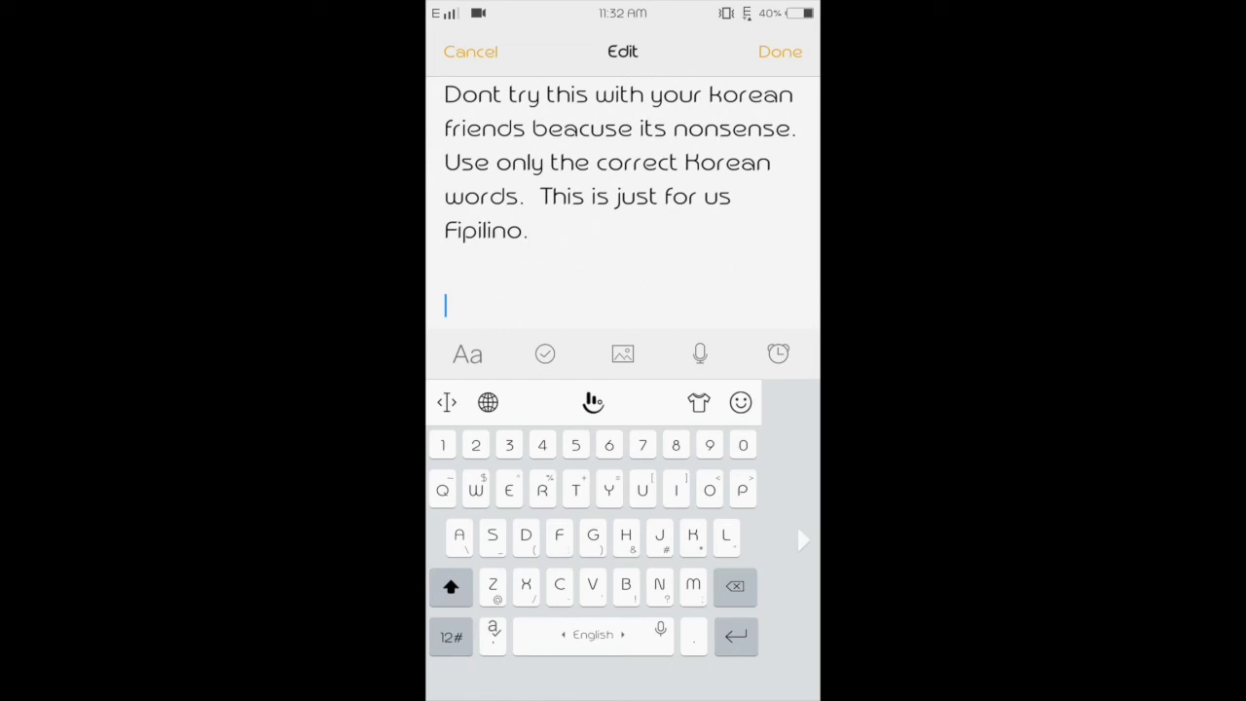
# Add the lines 'Korean is Filipino.' and 'Very easy to learn.'
pyautogui.write('Kore')
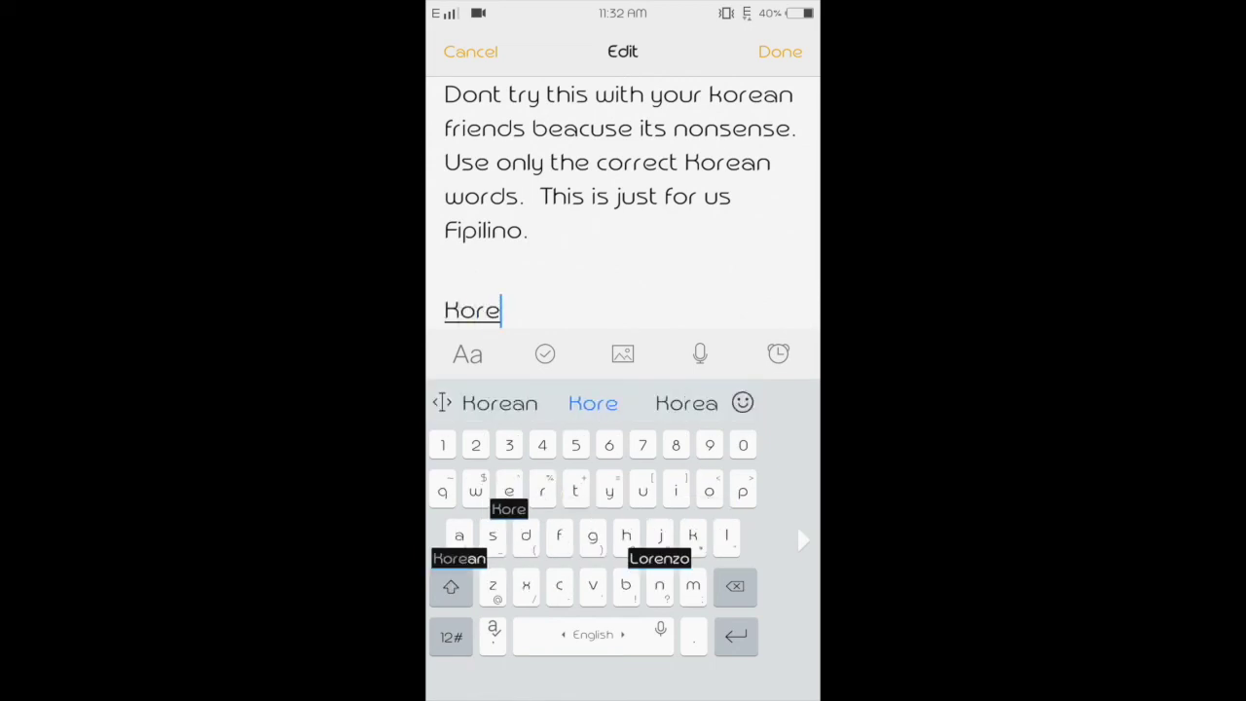
pyautogui.write('an is ')
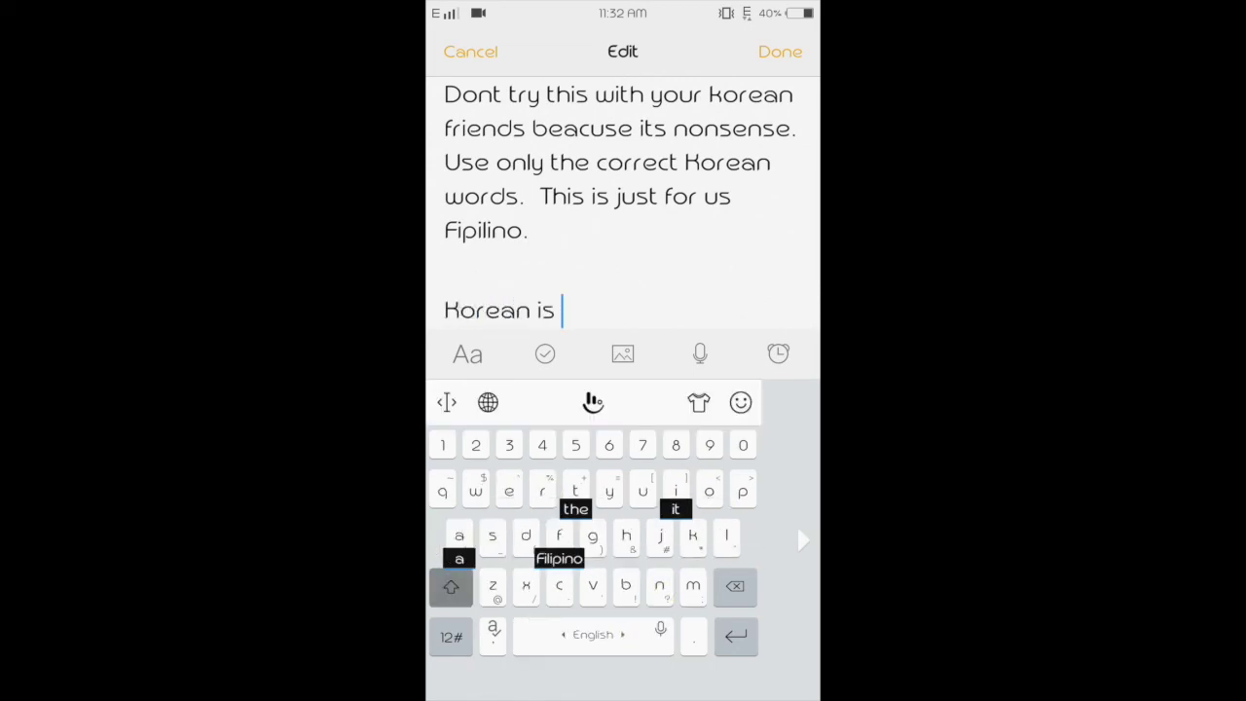
pyautogui.write('Filipino')
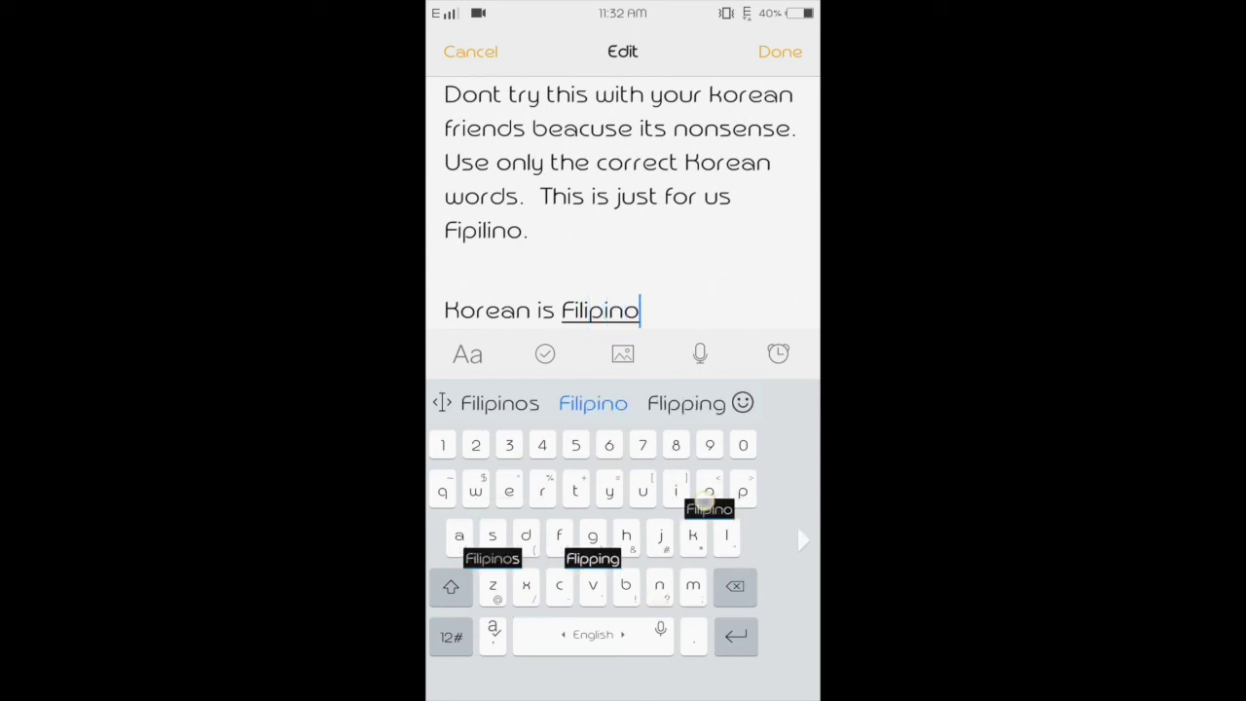
pyautogui.write('.')
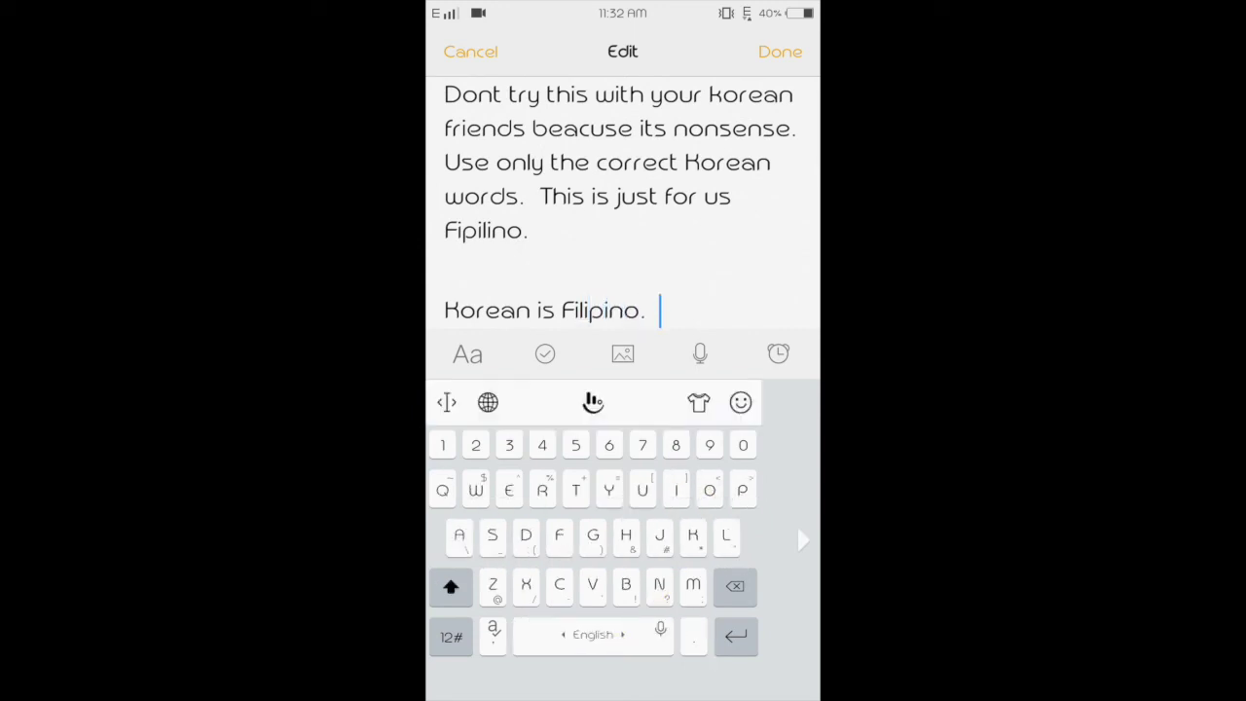
pyautogui.press('Return')
pyautogui.write('Very ')
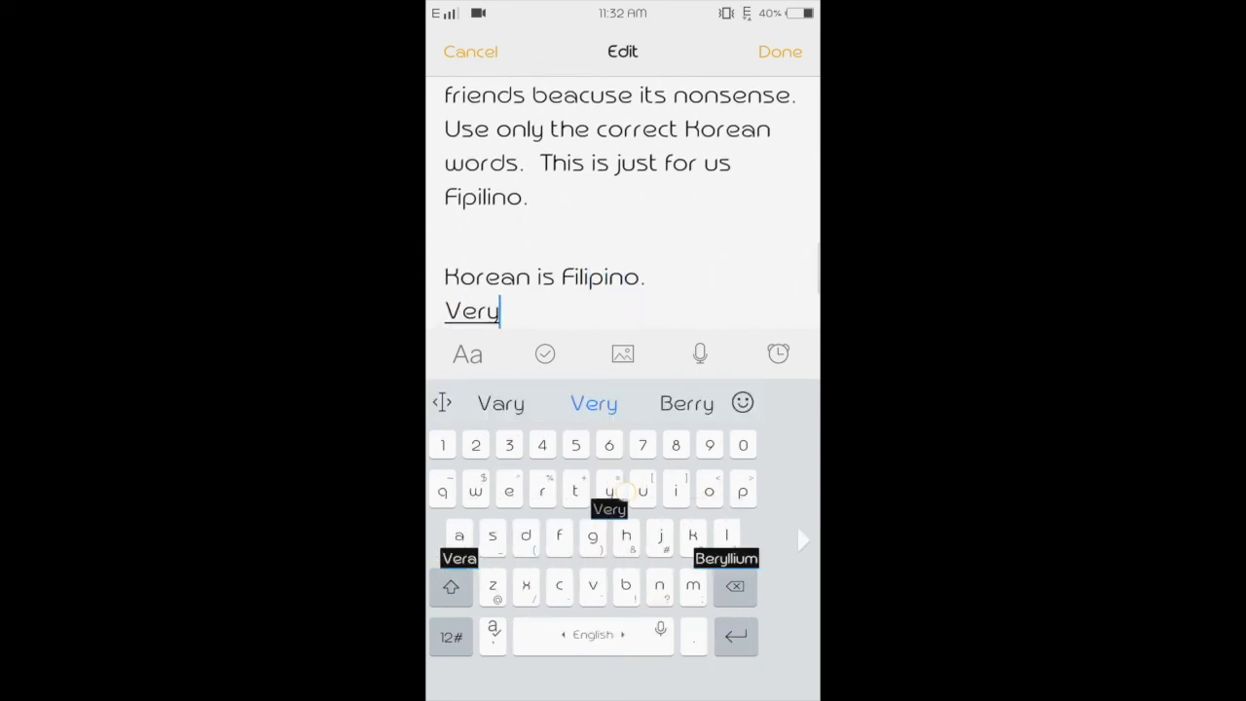
pyautogui.write('easy ')
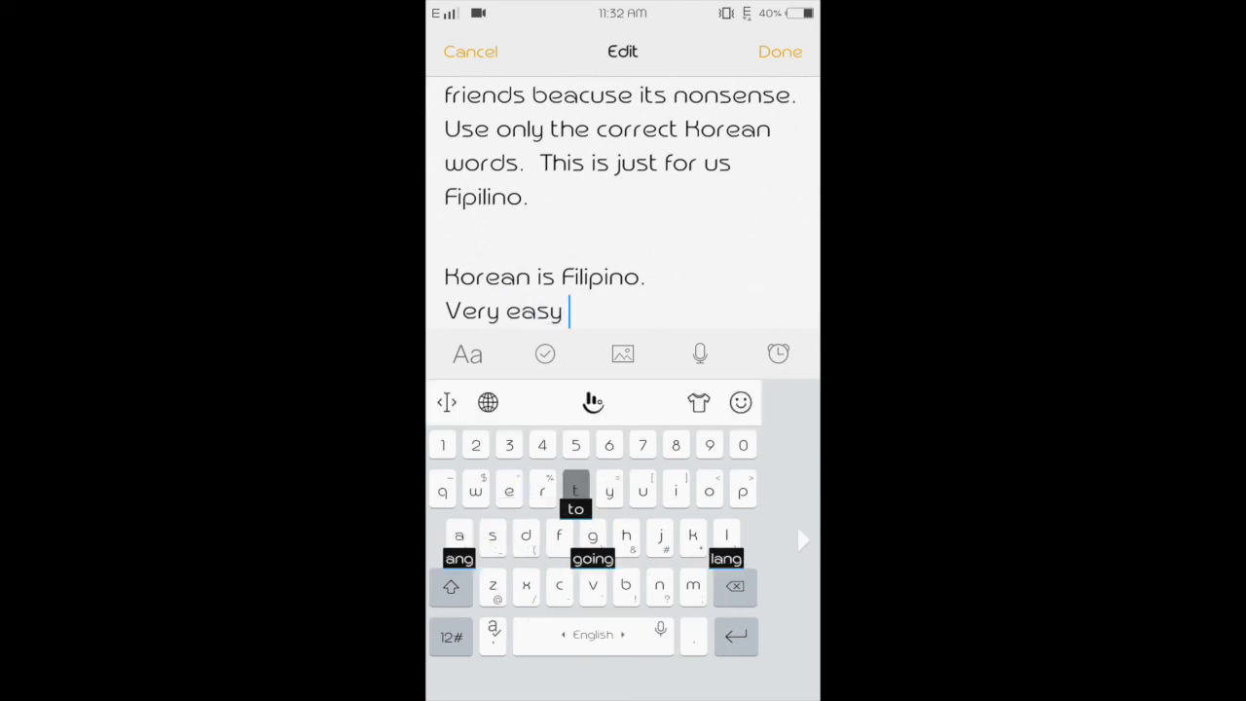
pyautogui.write('to learn')
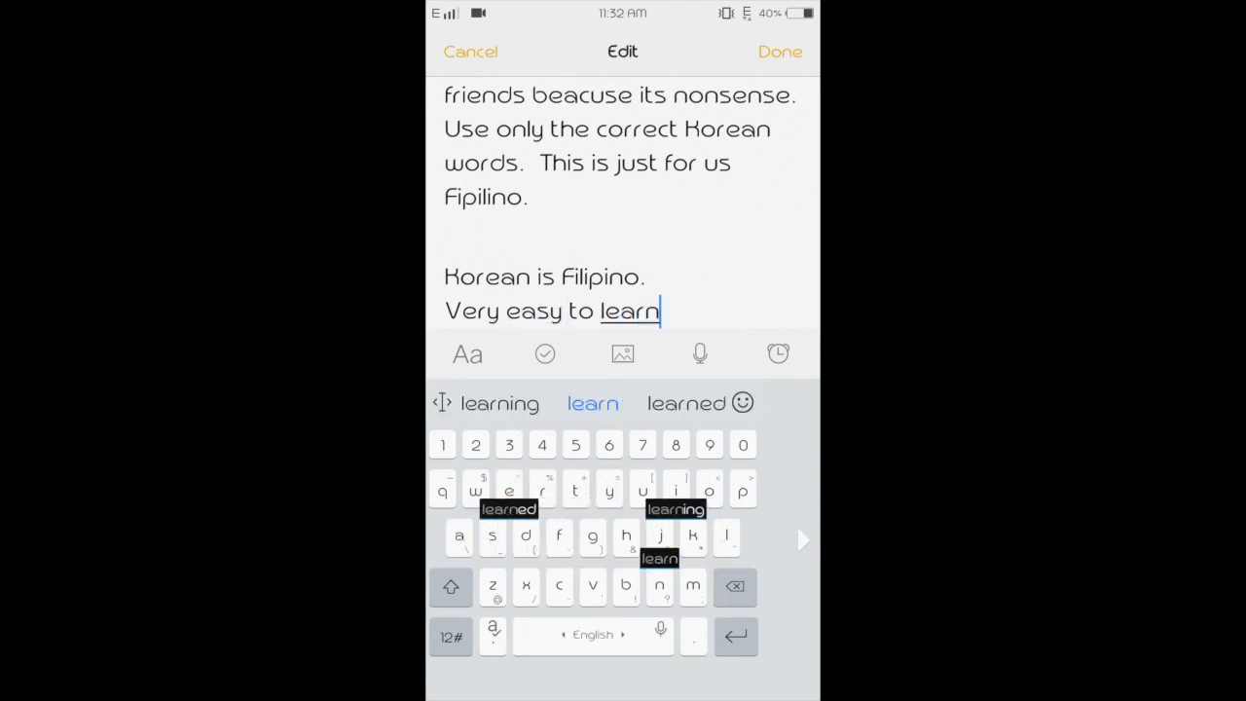
pyautogui.press('Return')
pyautogui.press('BackSpace')
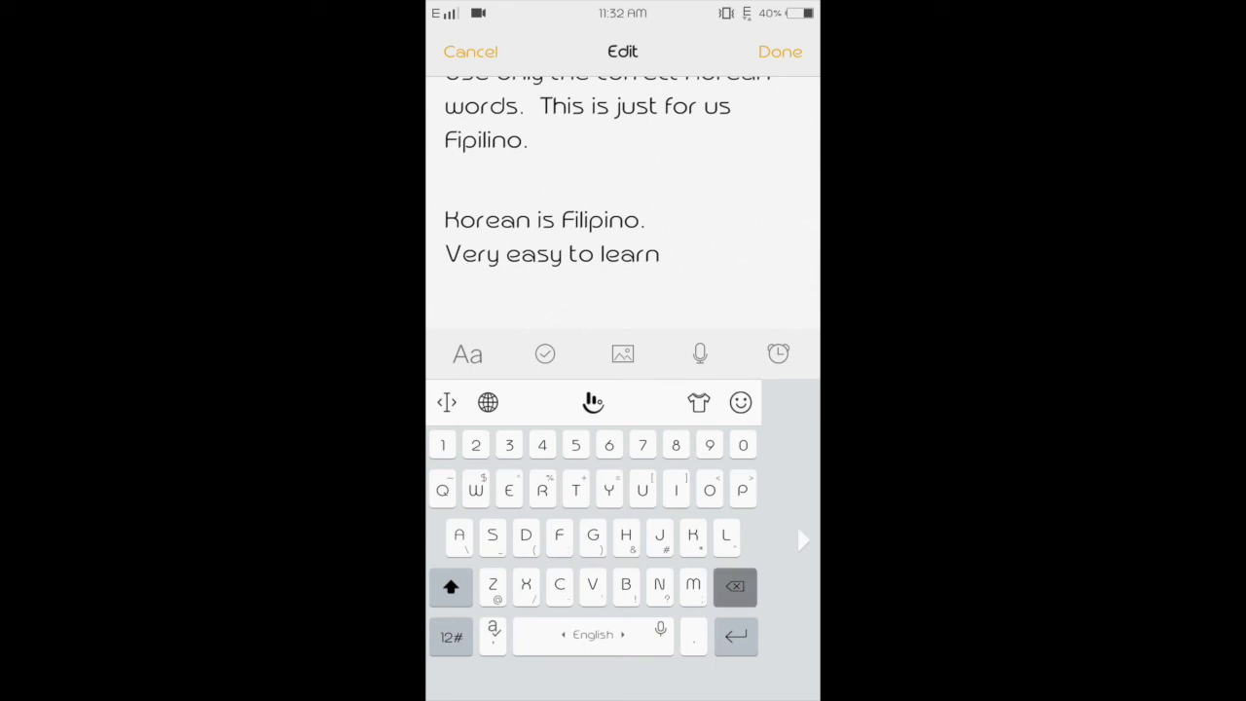
pyautogui.write('.')
pyautogui.press('Return')
pyautogui.press('Return')
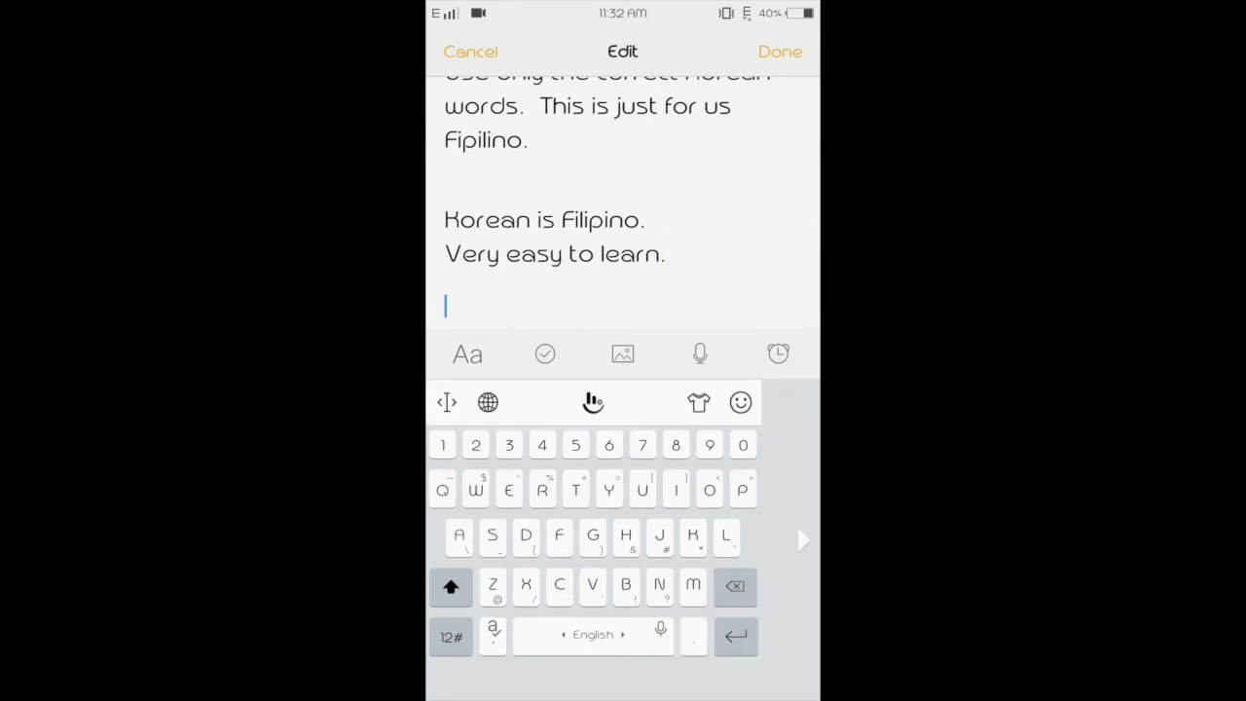
# Add the tip 'Listen to the words and its syllable. Then, you can spell out in Korean alphabet.'
pyautogui.write('Li')
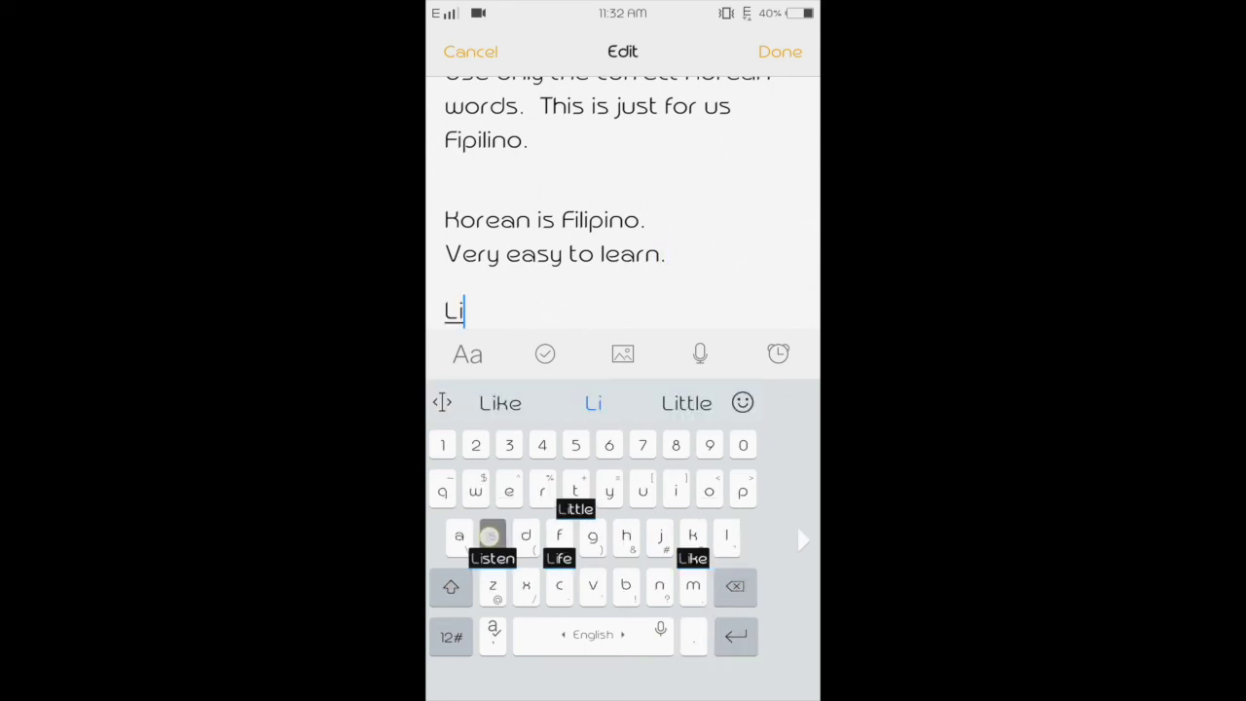
pyautogui.write('sten to ')
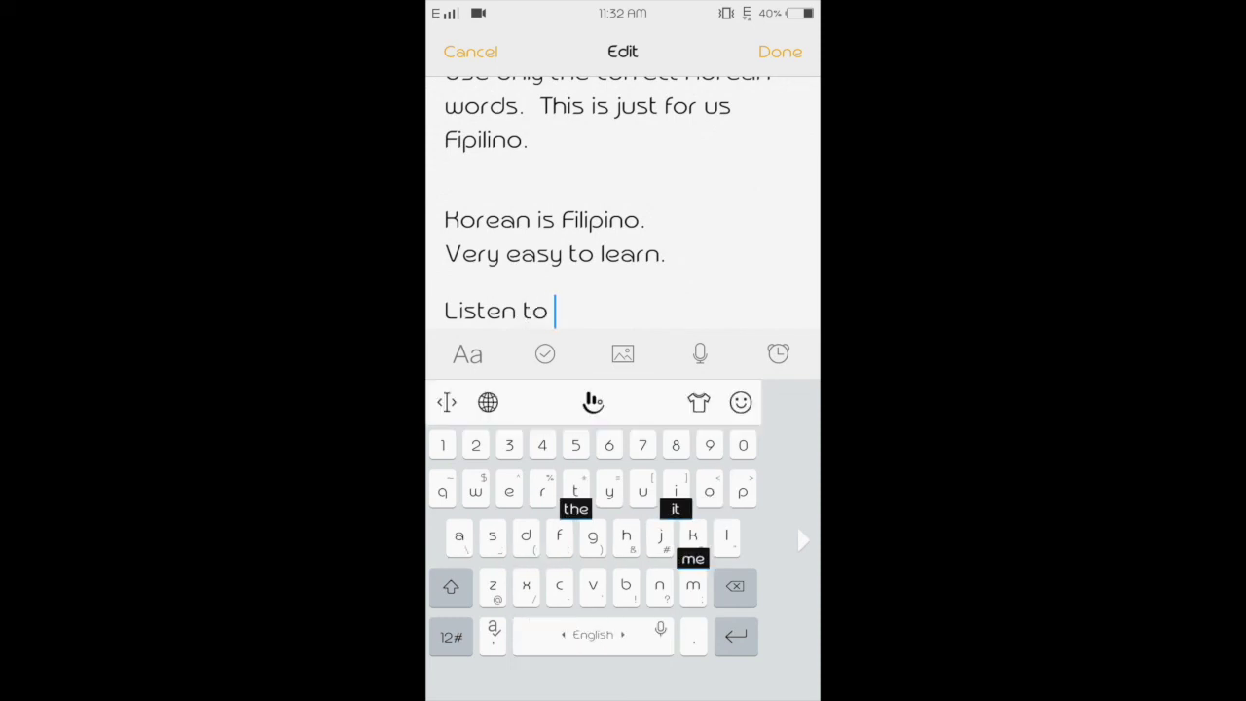
pyautogui.write('the words ')
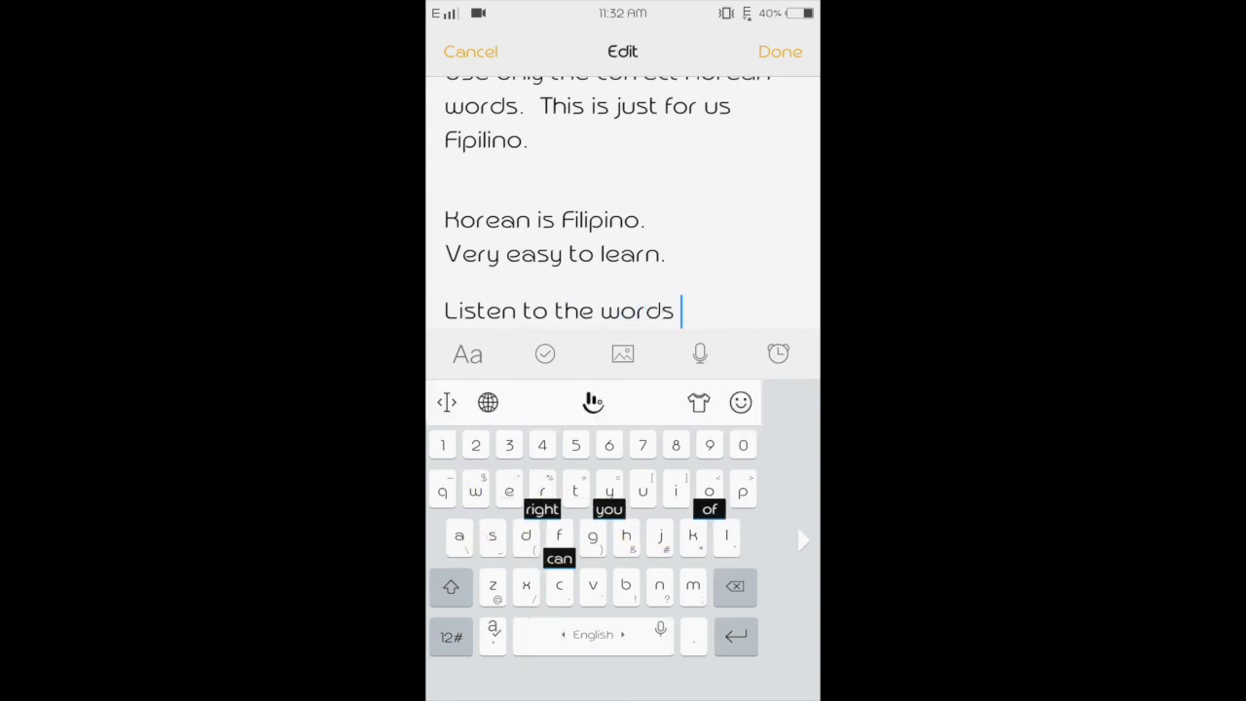
pyautogui.write('and it')
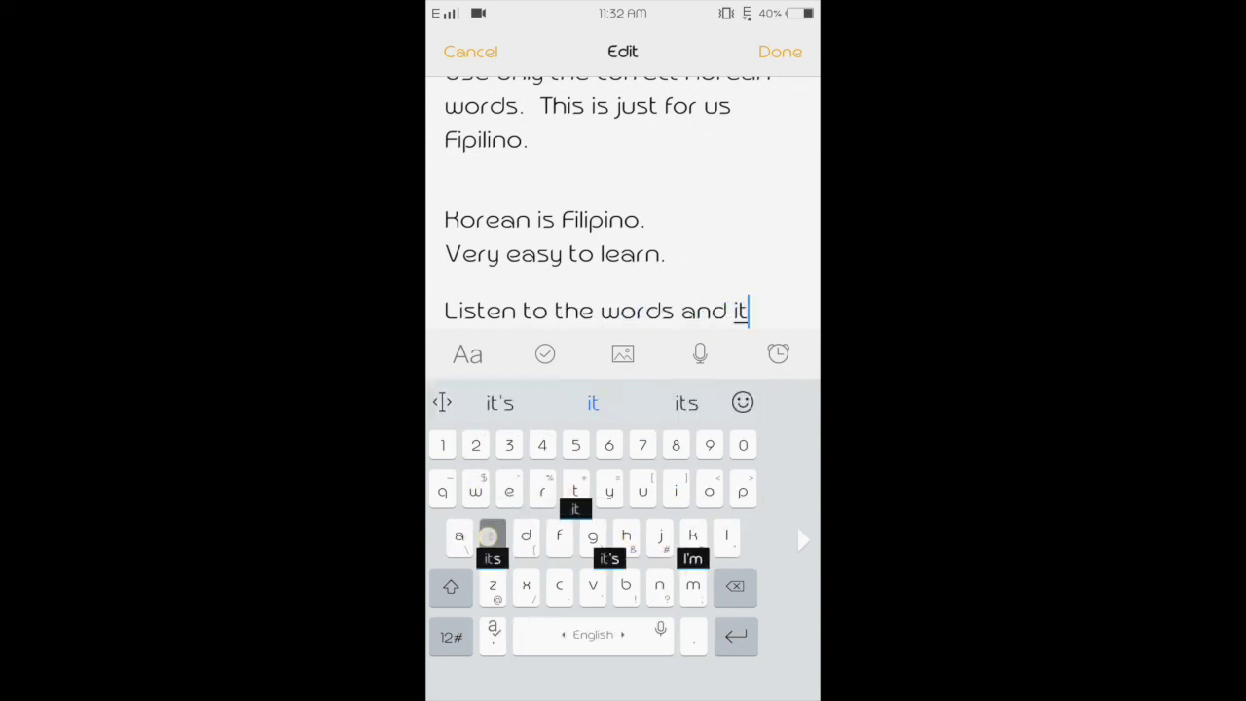
pyautogui.write('s ')
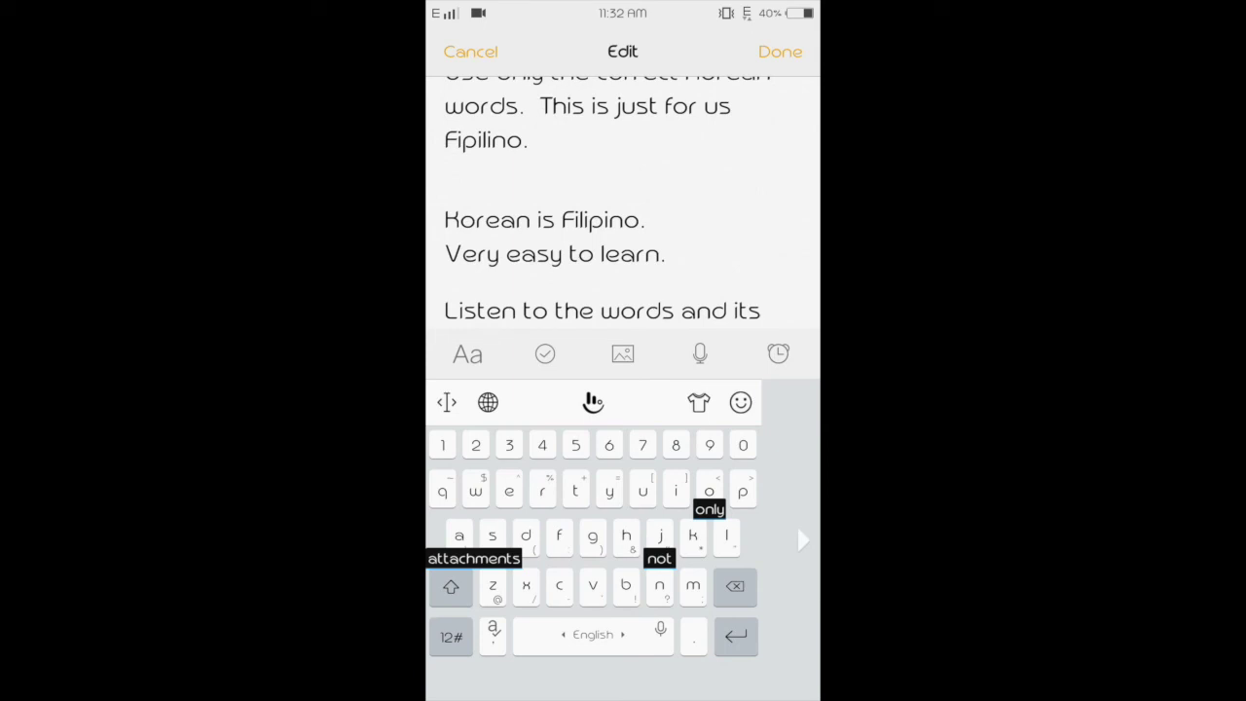
pyautogui.write('syllab')
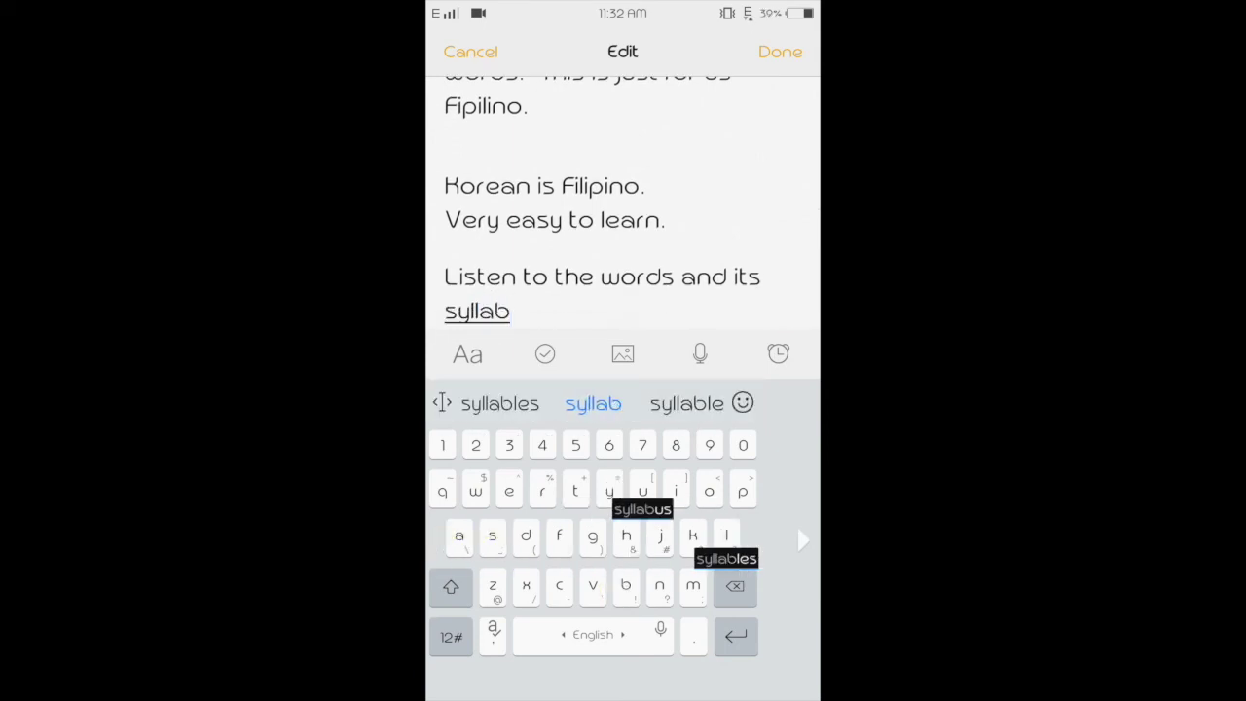
pyautogui.write('le')
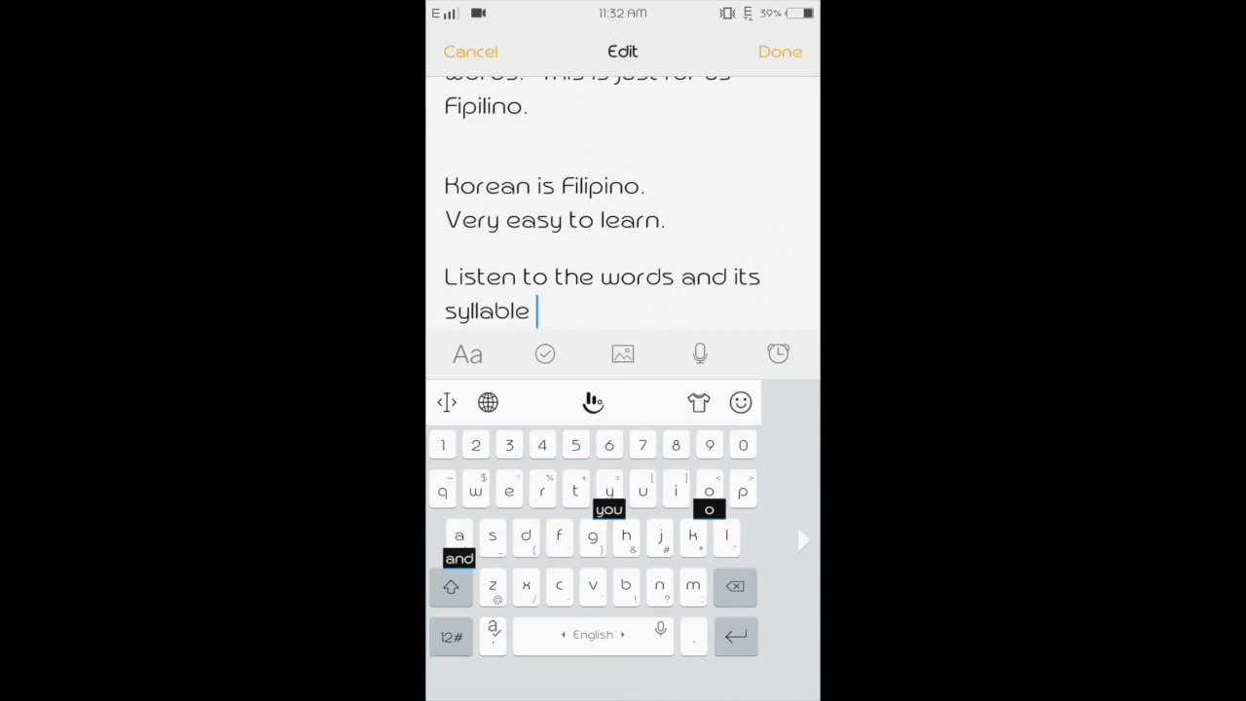
pyautogui.press('BackSpace')
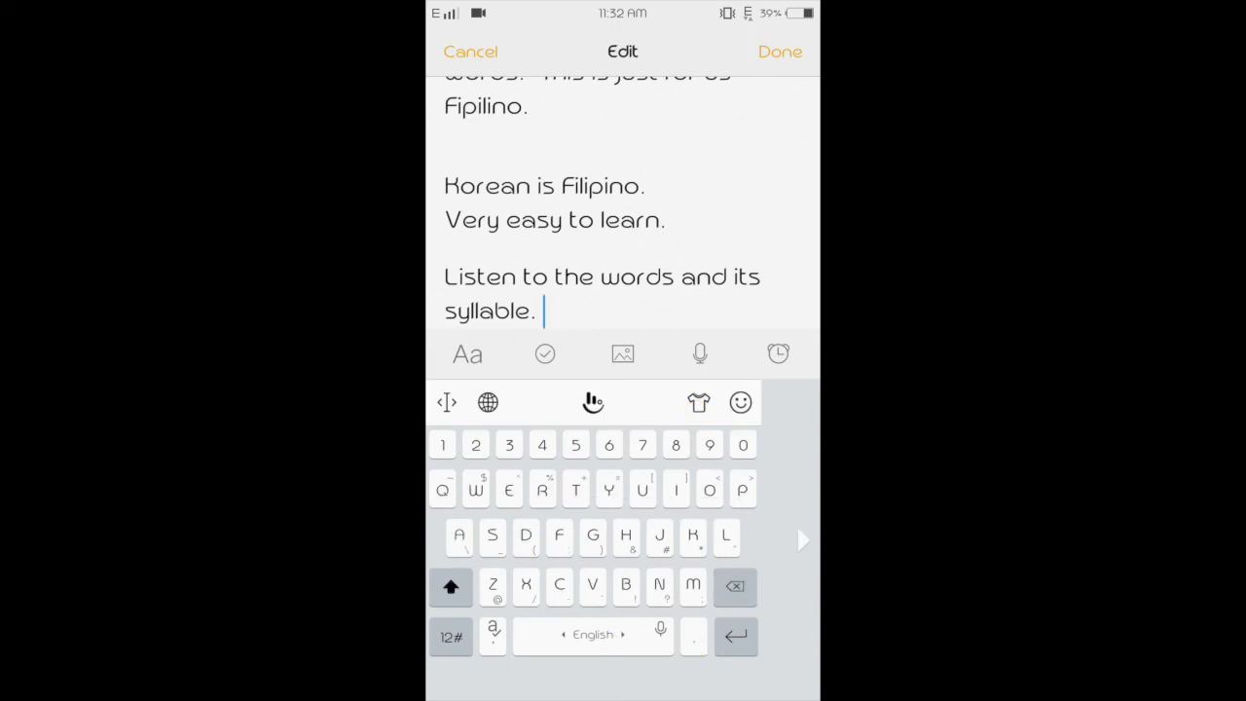
pyautogui.write('The.')
pyautogui.press('BackSpace')
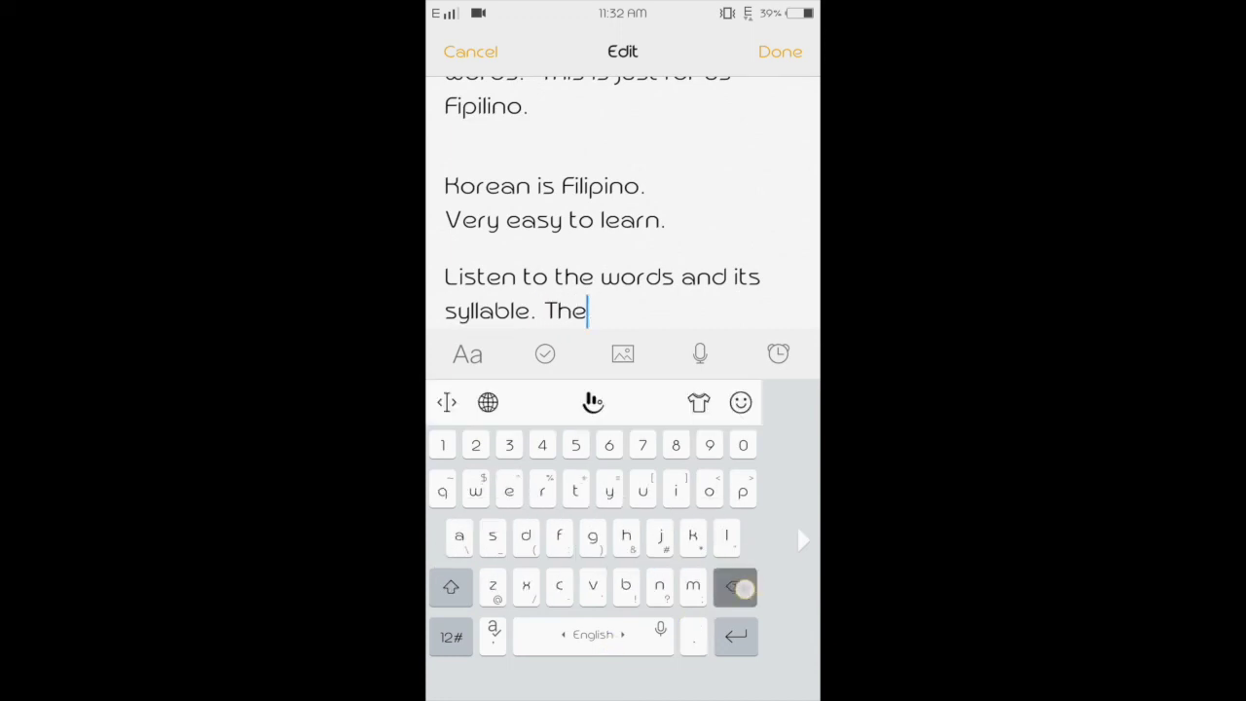
pyautogui.write('n,  yo')
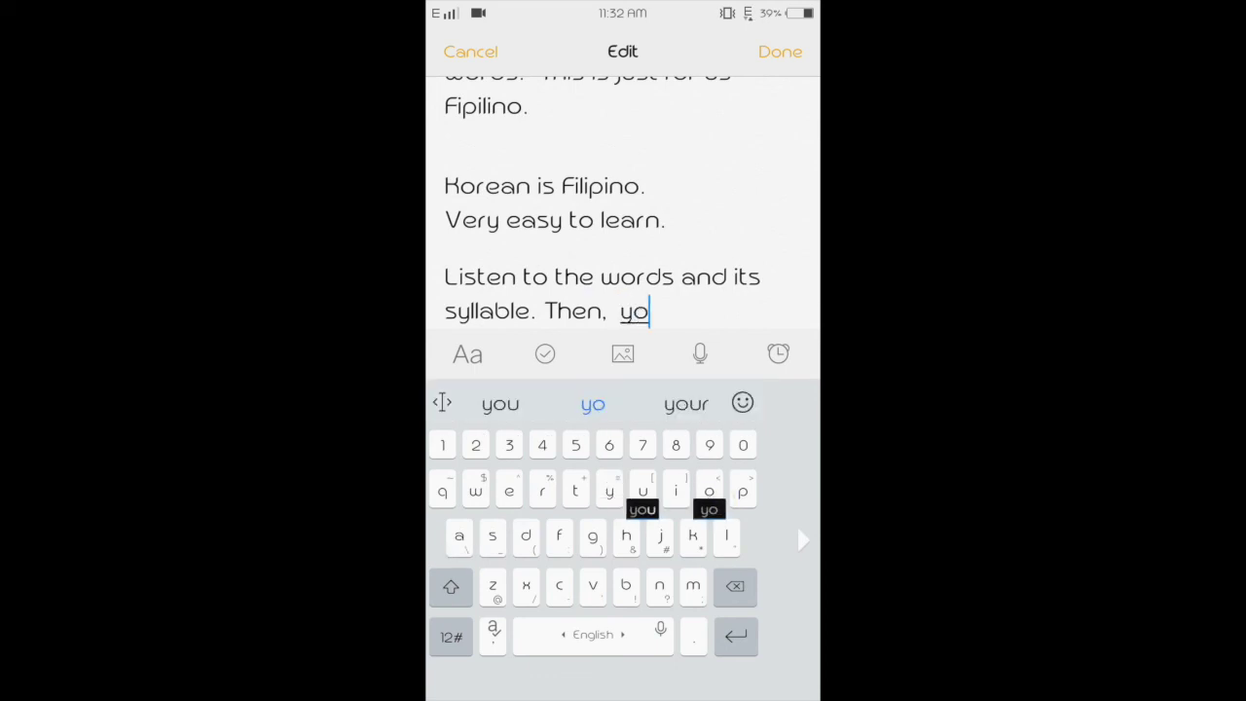
pyautogui.write('u can ')
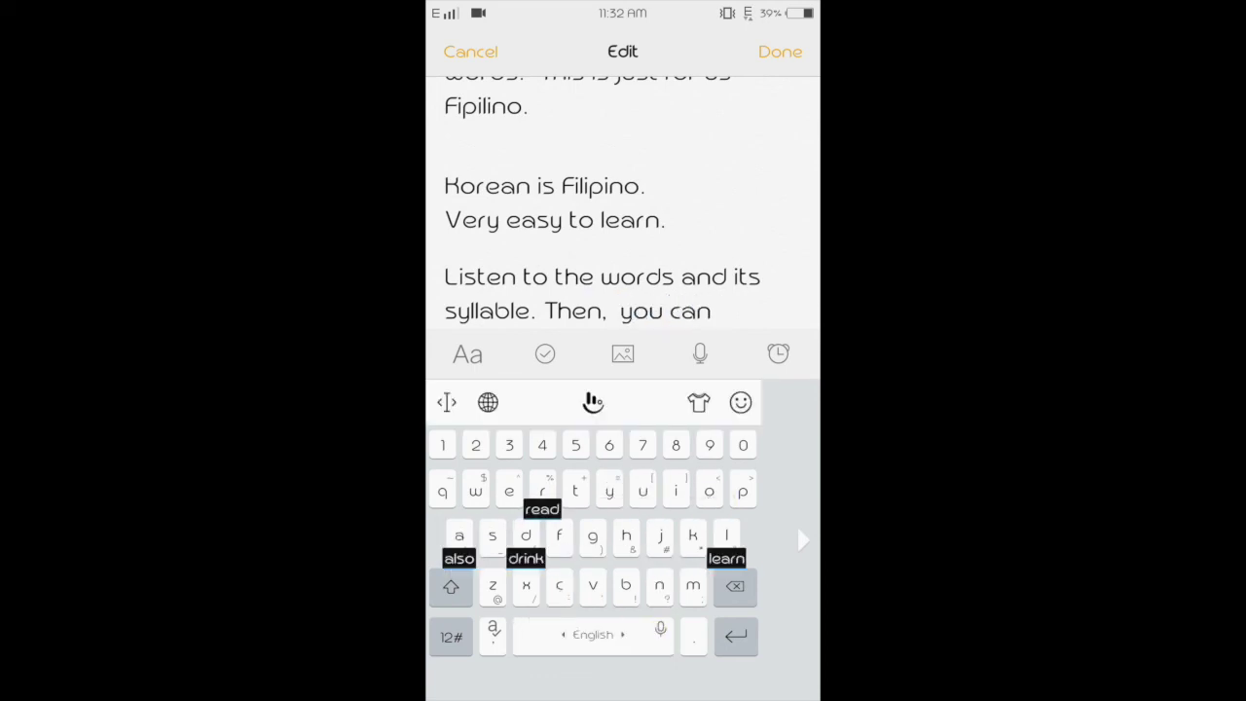
pyautogui.write('spell')
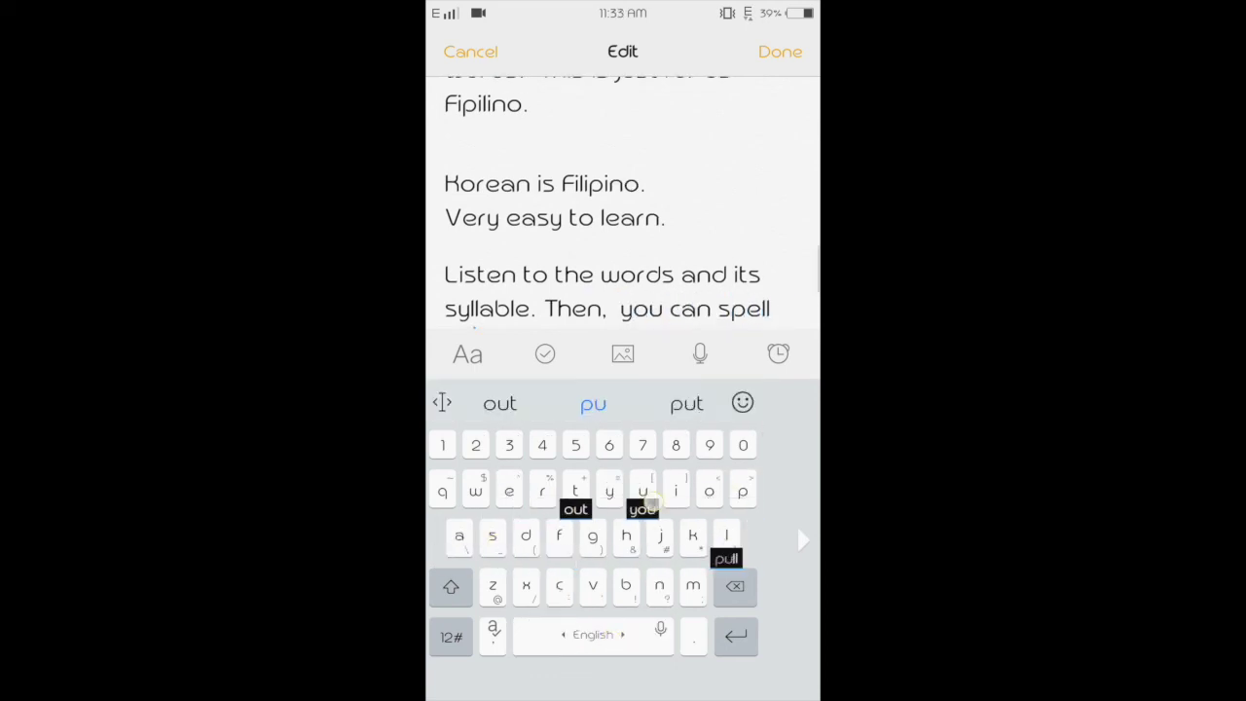
pyautogui.write(' put')
pyautogui.click(500, 404)
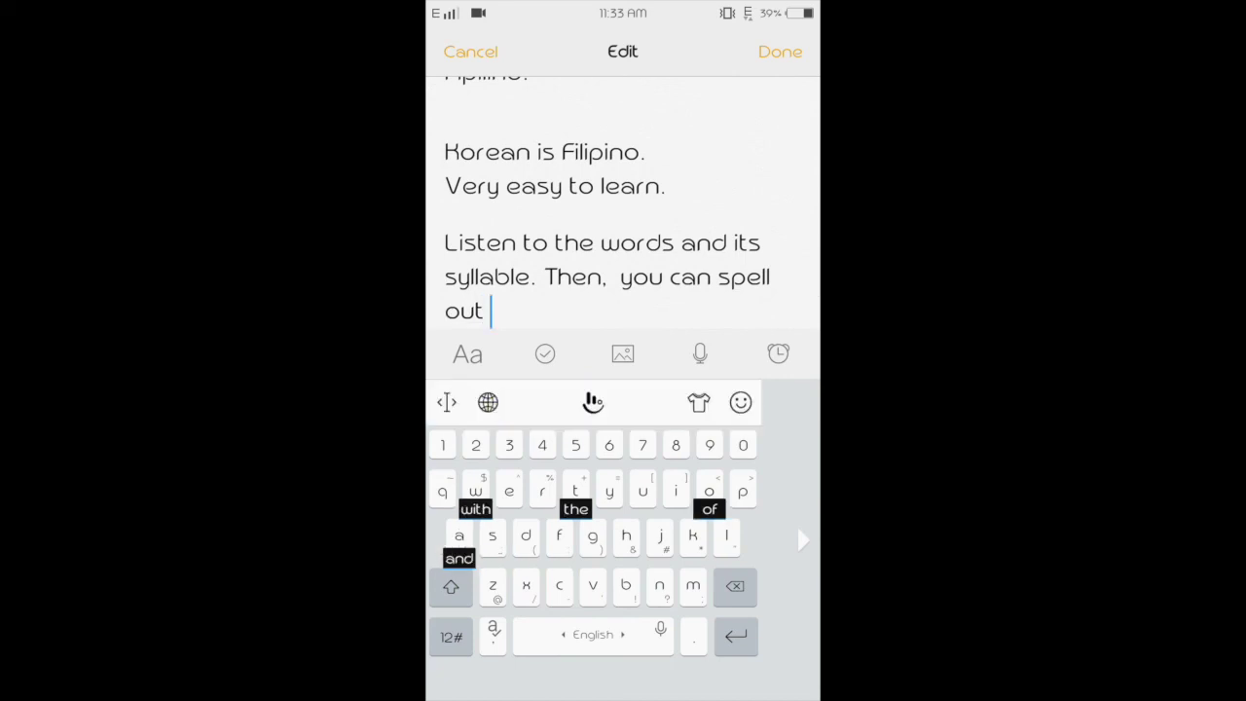
pyautogui.write('in Kor')
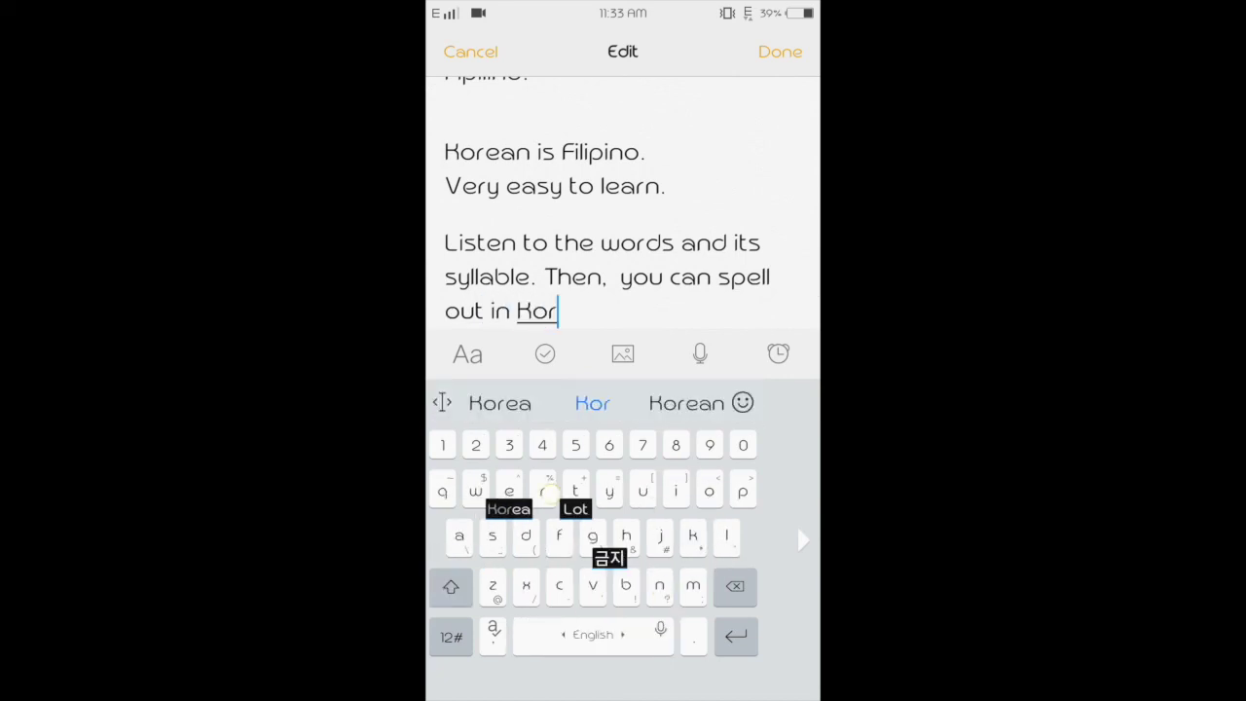
pyautogui.write('ea ')
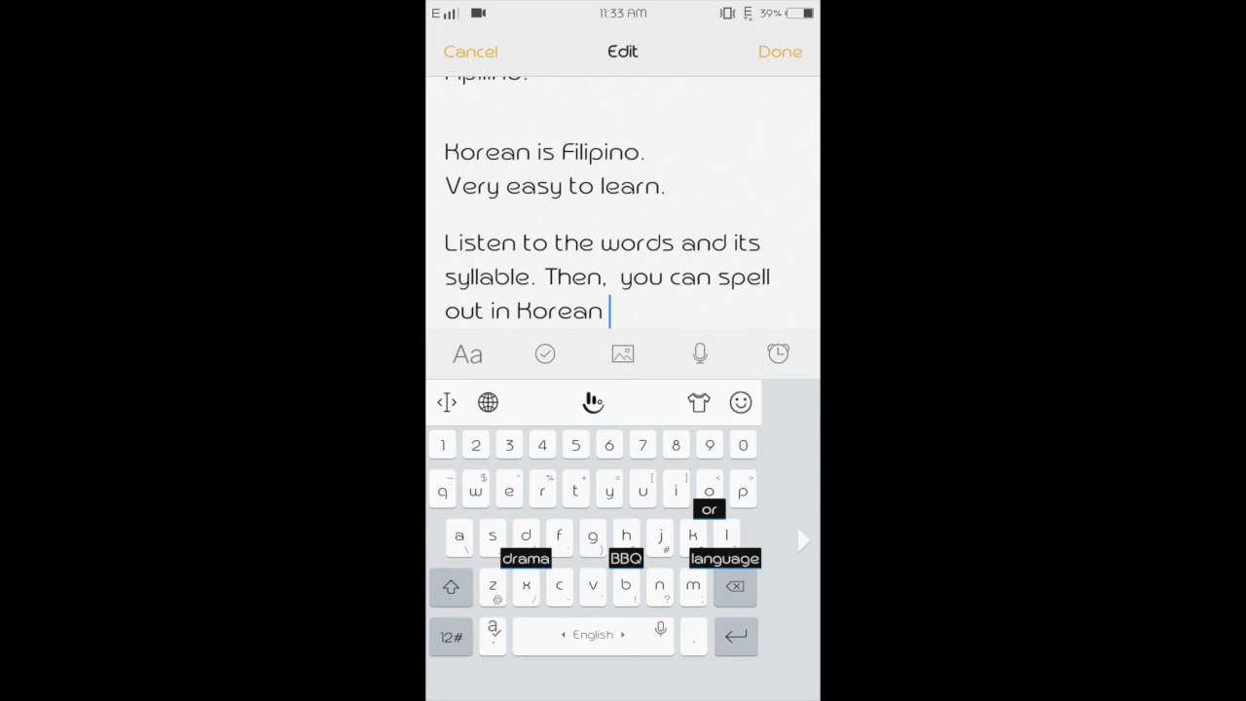
pyautogui.write('alp')
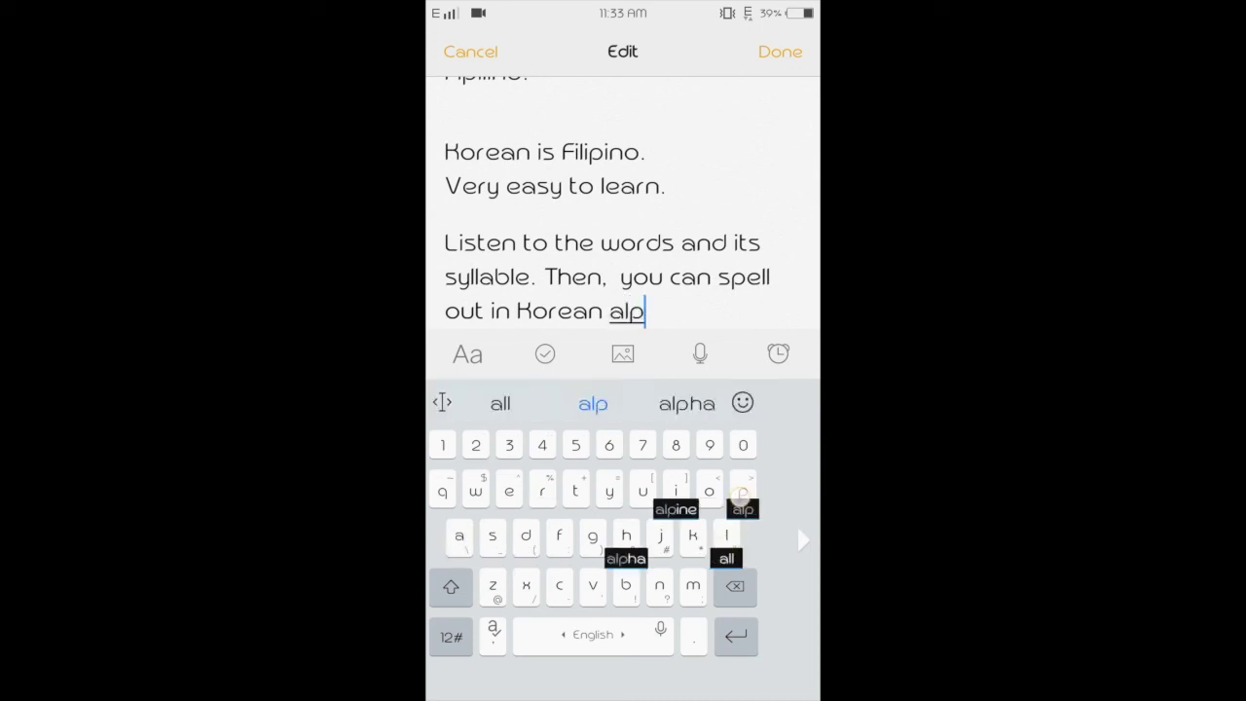
pyautogui.write('habet')
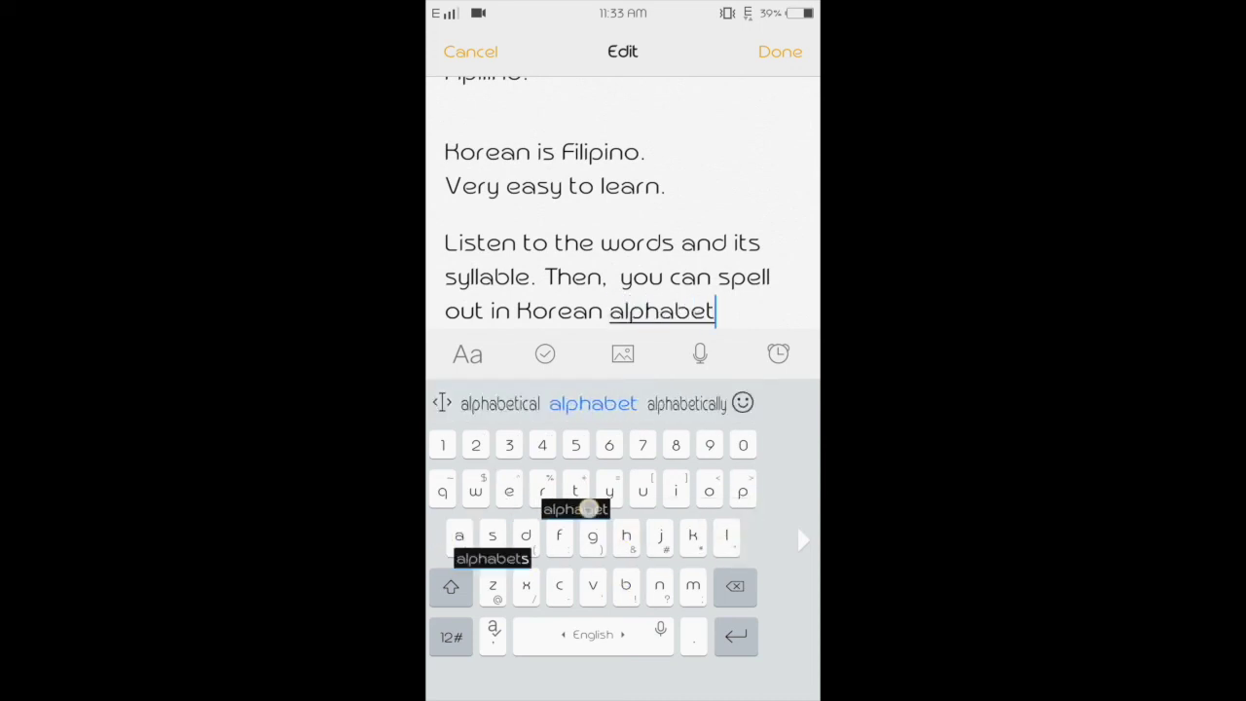
pyautogui.write('.')
pyautogui.press('Return')
# Add a blank line below the alphabet sentence and switch TouchPal to the Korean layout
pyautogui.press('Return')
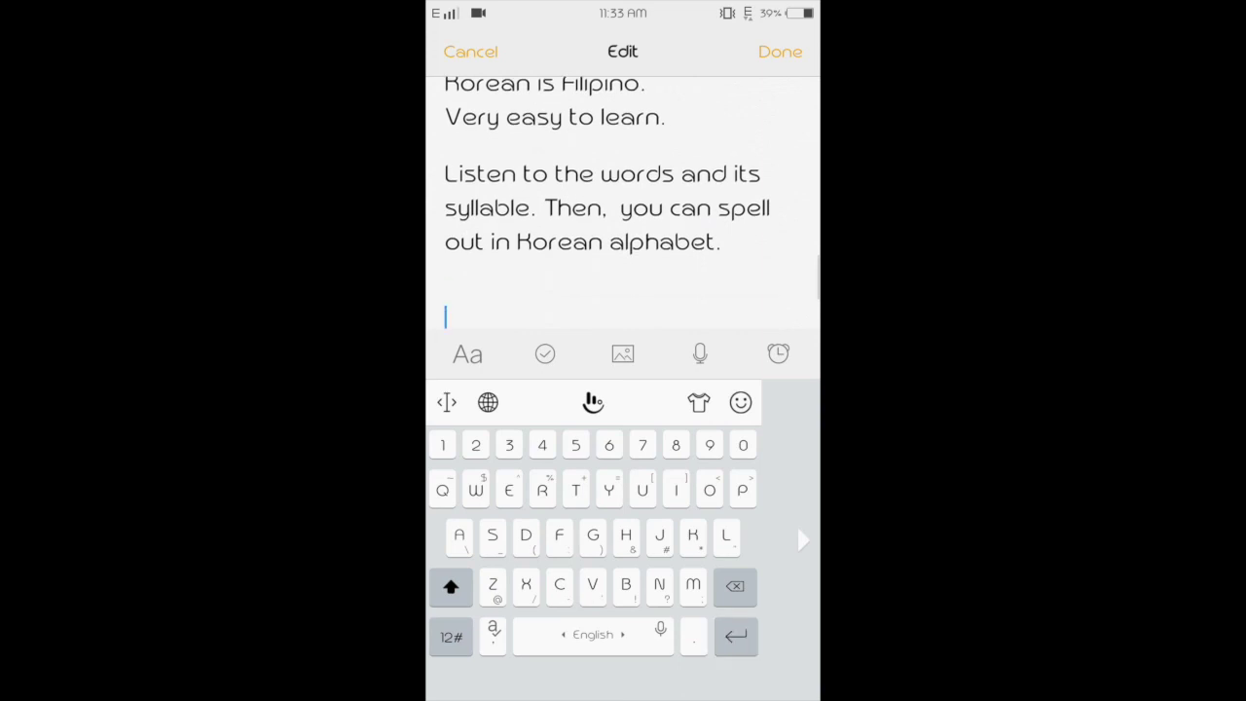
pyautogui.press('Return')
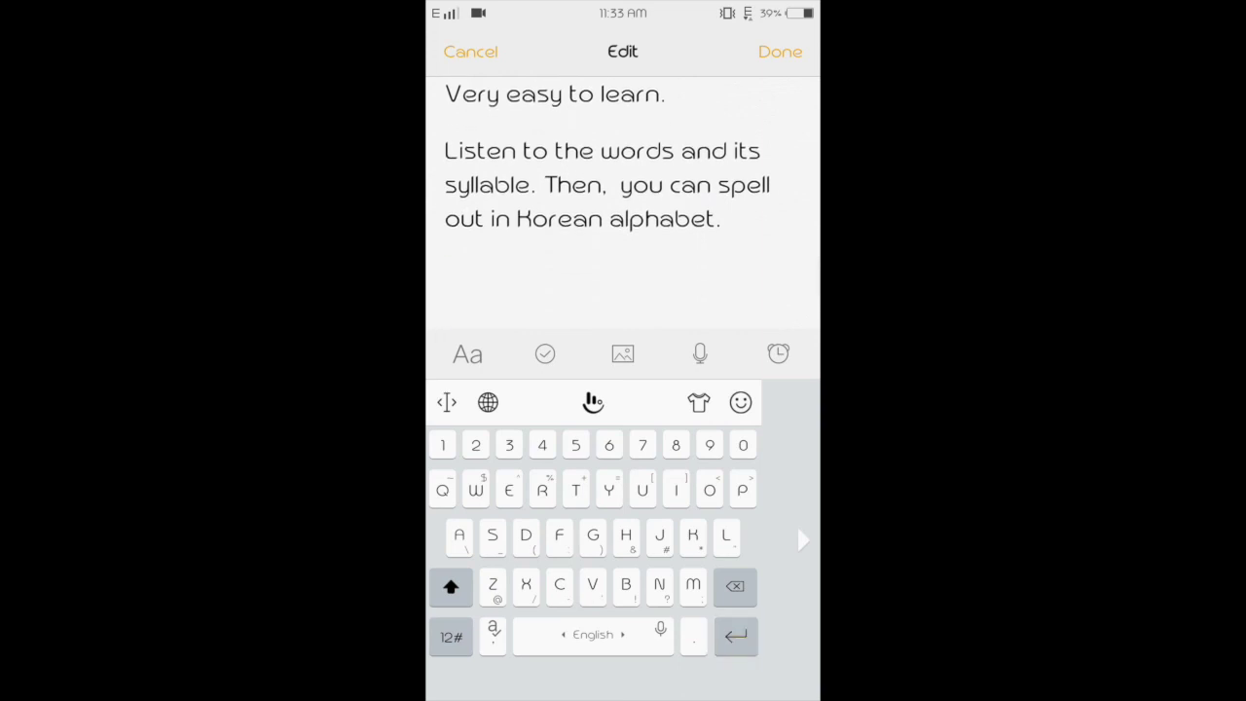
pyautogui.scroll(-3, 624, 195)
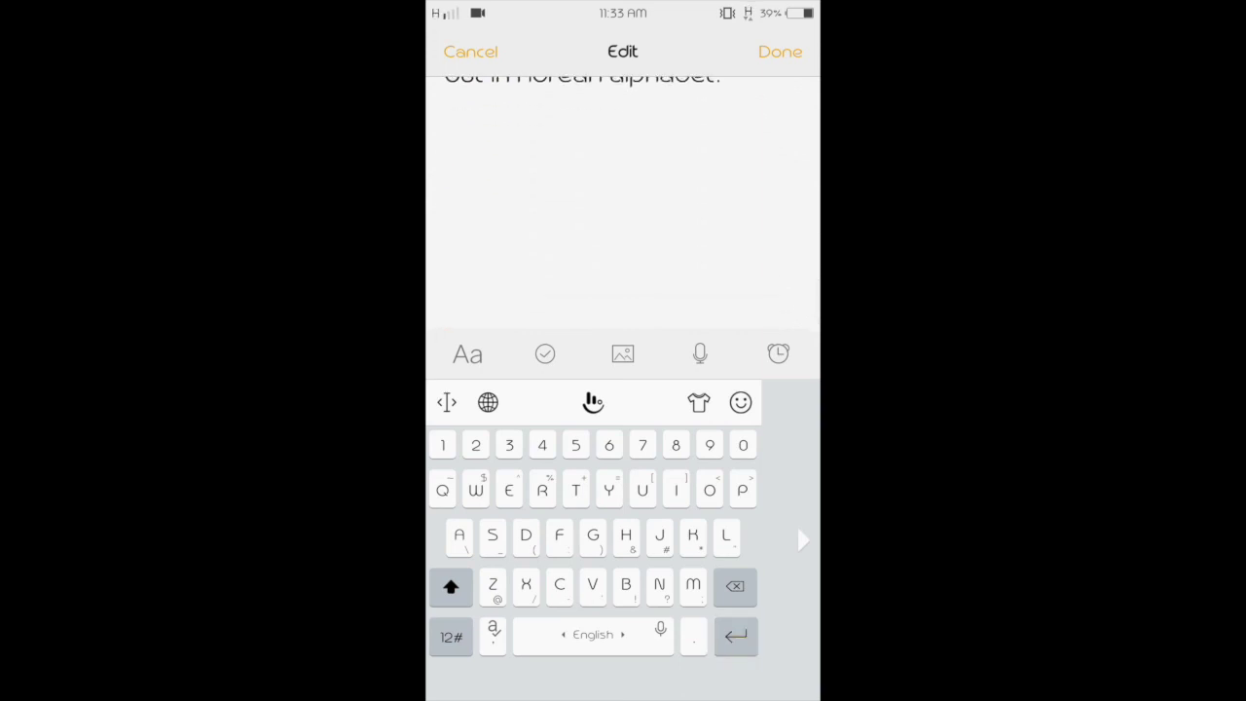
pyautogui.scroll(2, 623, 175)
pyautogui.click(593, 635)
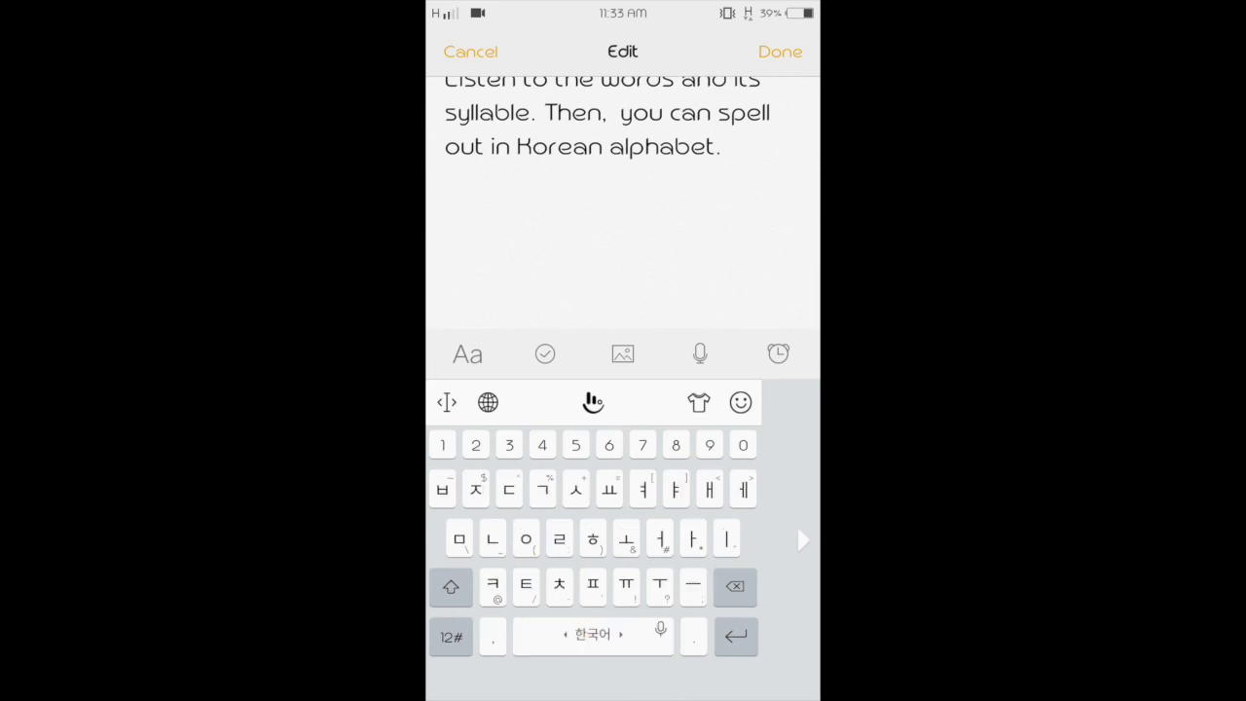